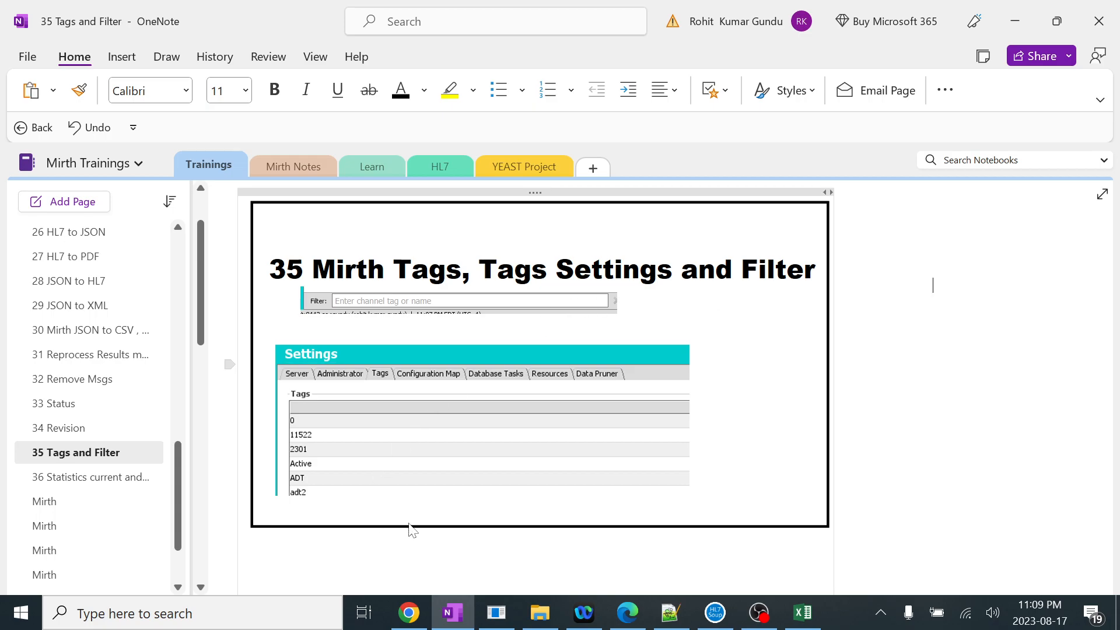
# - Switch to Mirth Connect Administrator and look through the channel list, sorting it by name in descending and back in ascending order
pyautogui.moveTo(498, 616)
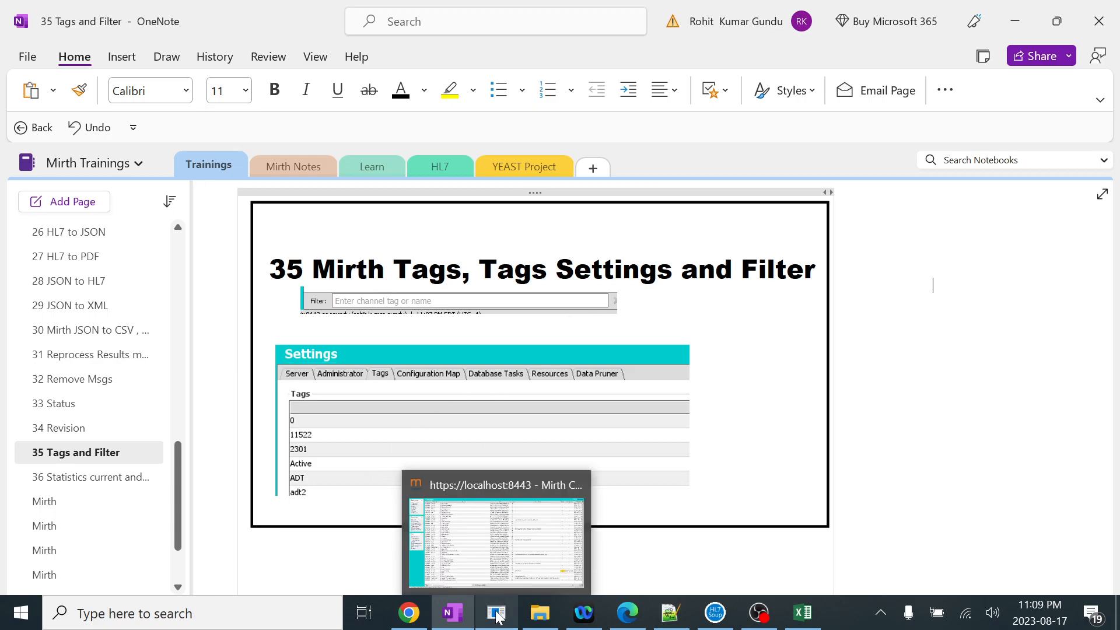
pyautogui.click(496, 543)
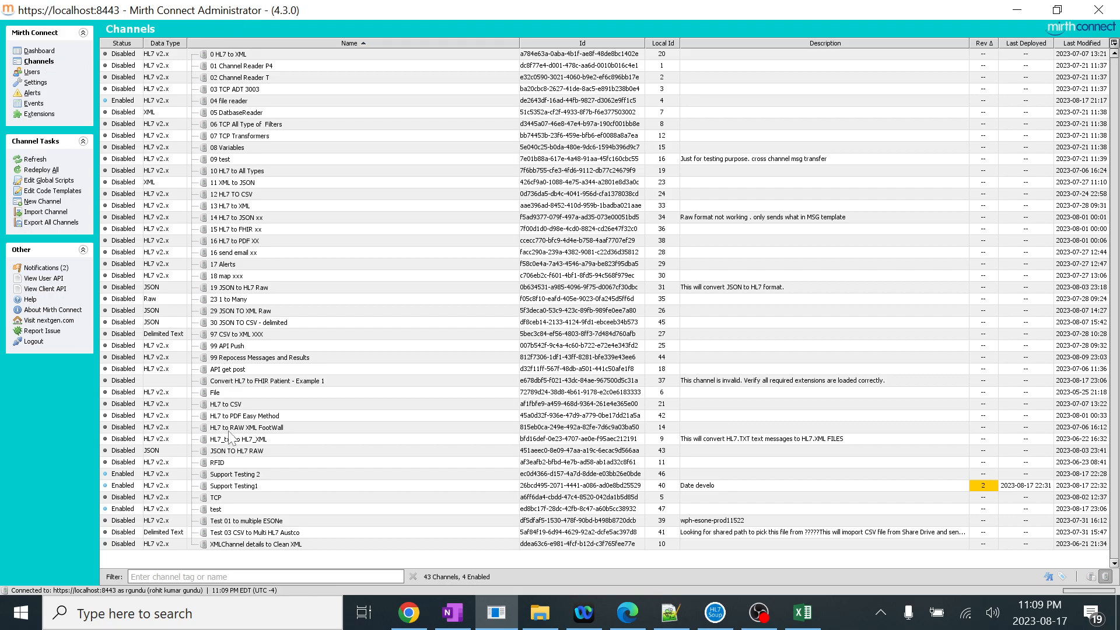
pyautogui.click(270, 205)
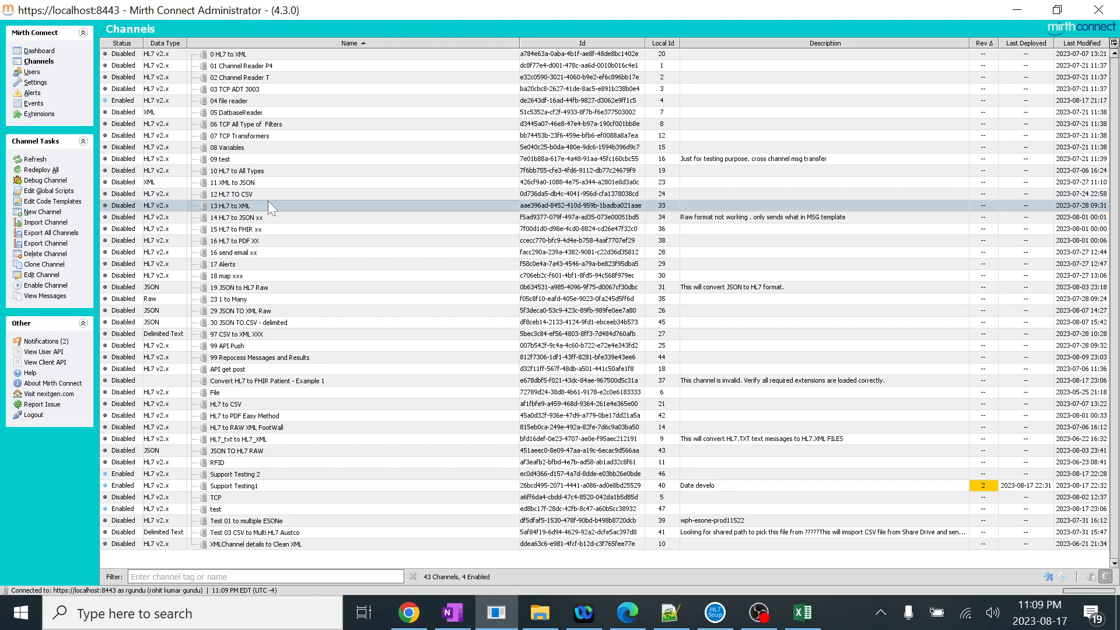
pyautogui.click(252, 230)
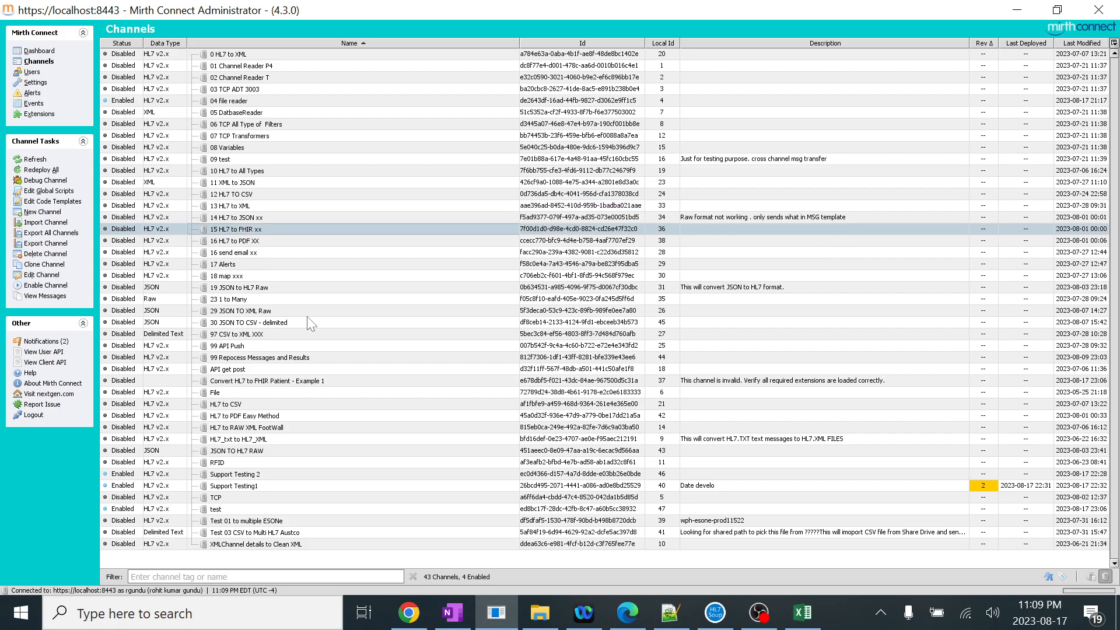
pyautogui.click(344, 384)
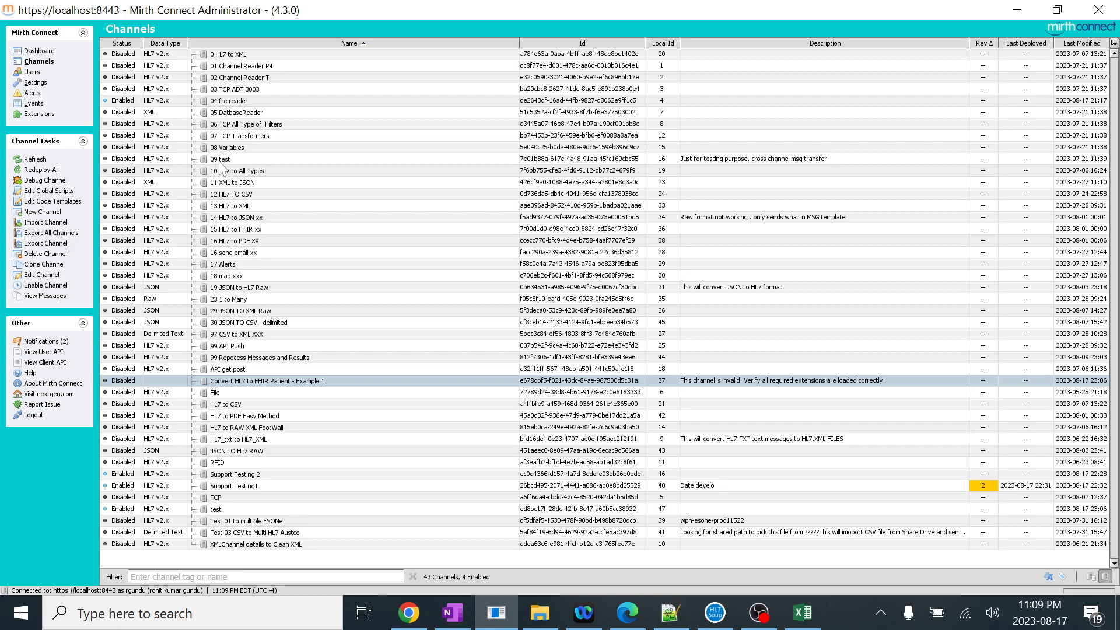
pyautogui.click(229, 243)
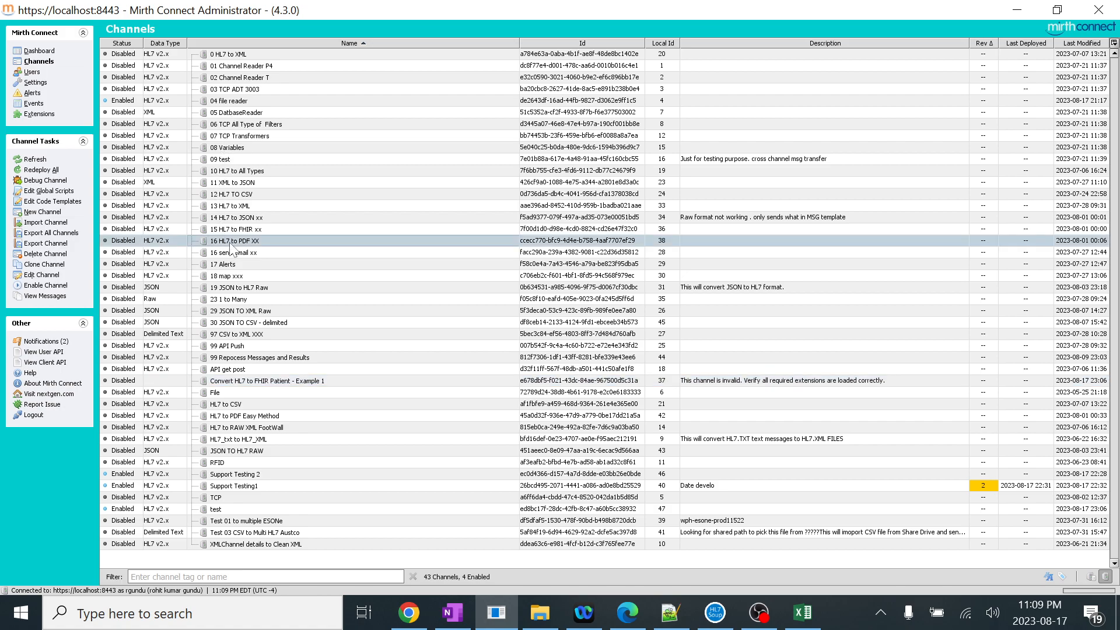
pyautogui.click(307, 43)
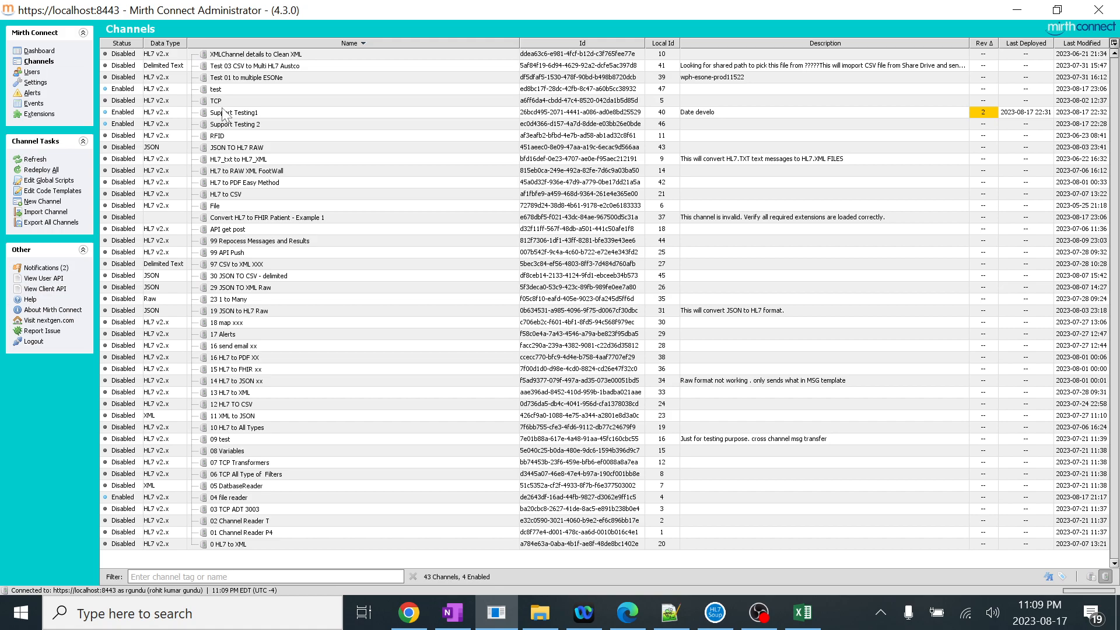
pyautogui.click(289, 43)
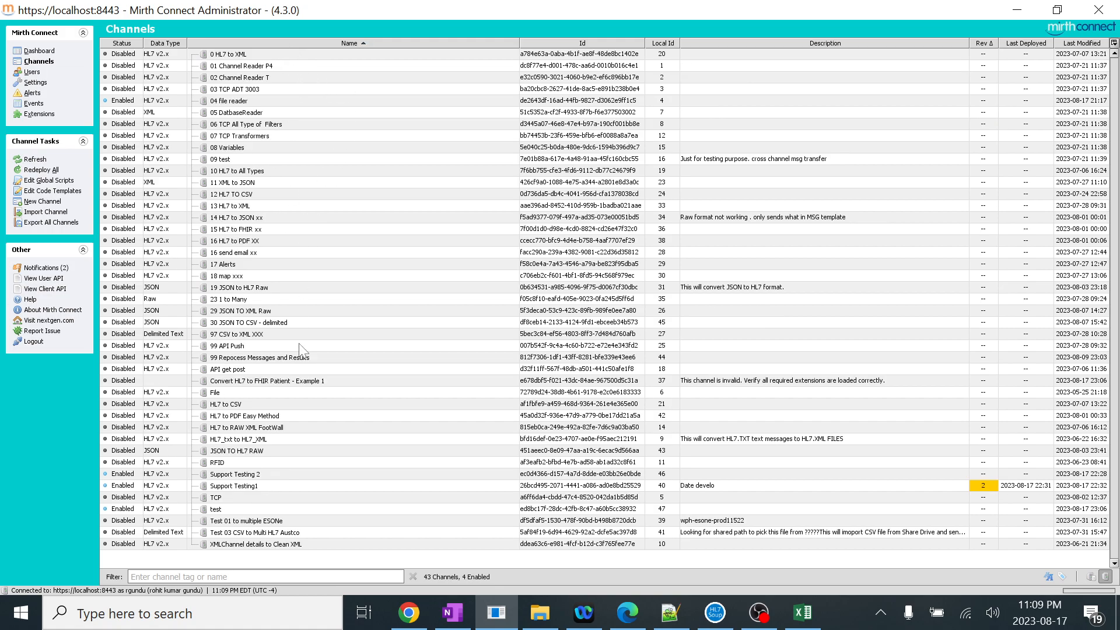
# - Filter the channel list by both hl7 and pdf, and clear the filter after viewing the matches
pyautogui.click(190, 576)
pyautogui.write('hl7')
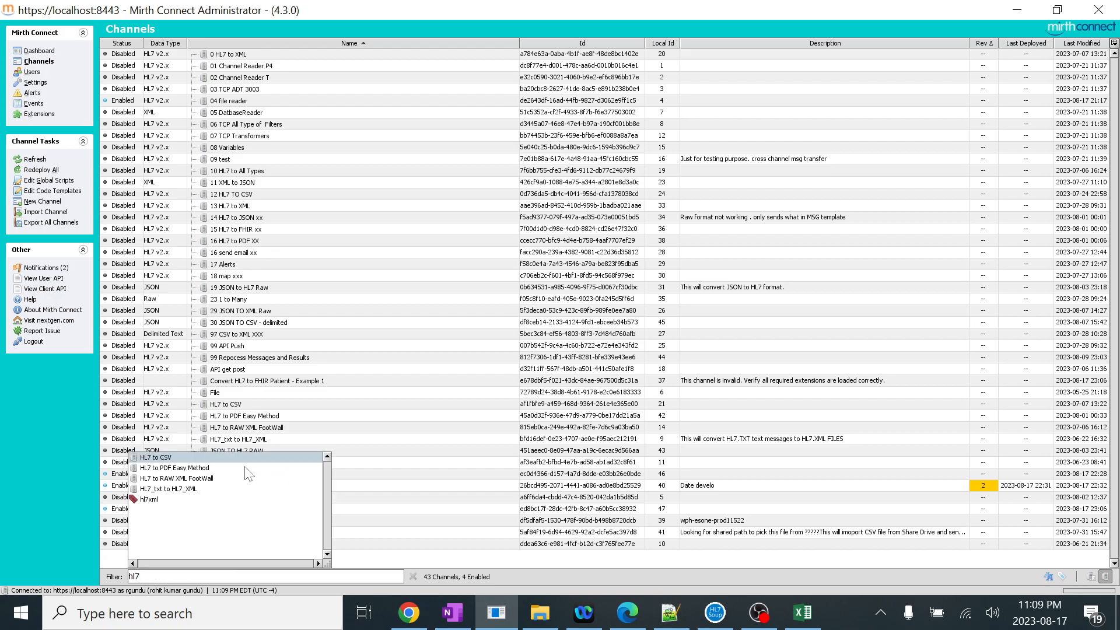
pyautogui.press('Return')
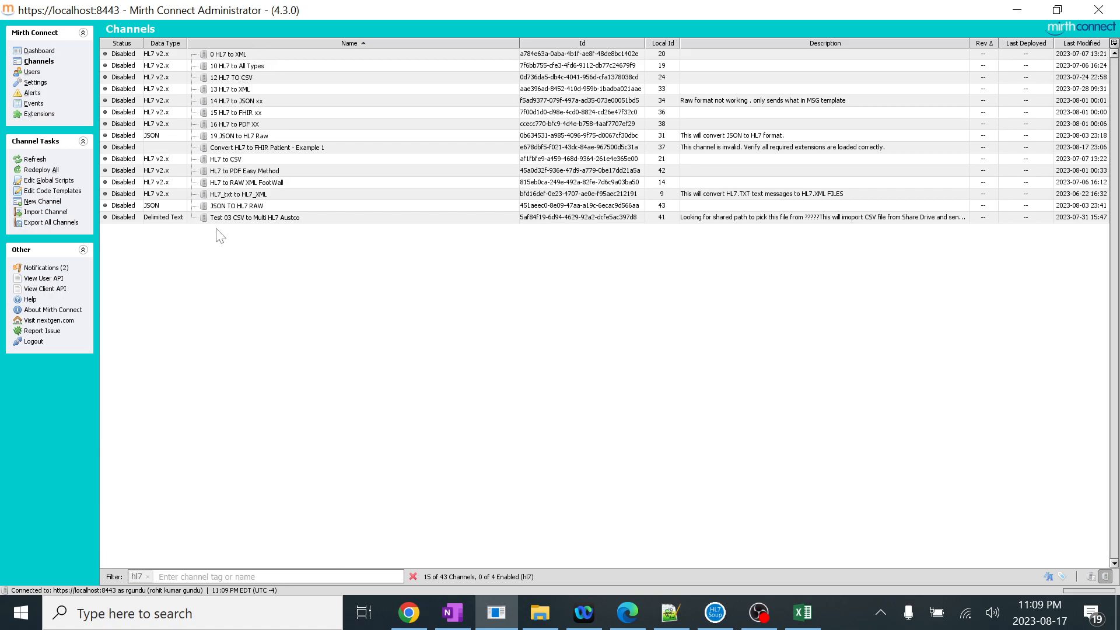
pyautogui.write('pdf')
pyautogui.press('Return')
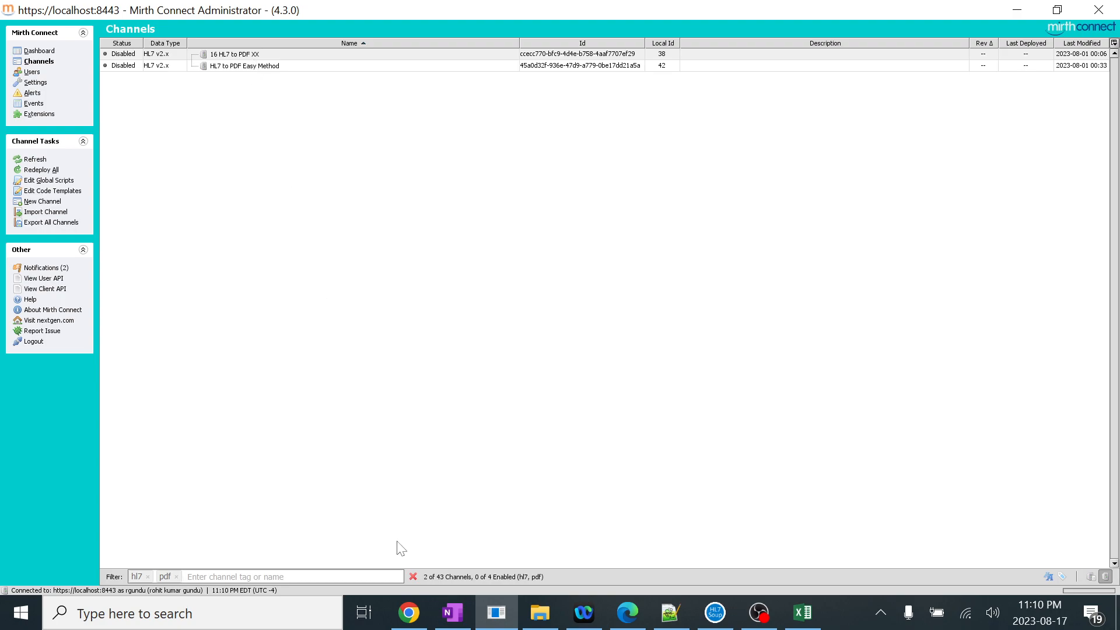
pyautogui.click(413, 577)
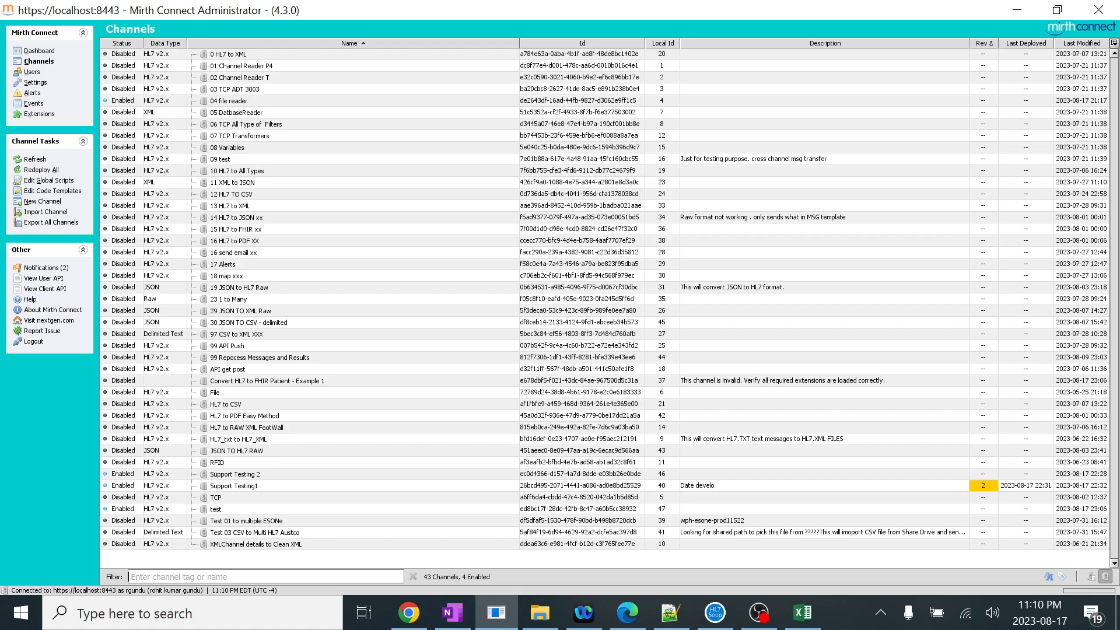
# - Filter the channel list by api to view the matching channels, and clear the filter
pyautogui.write('api')
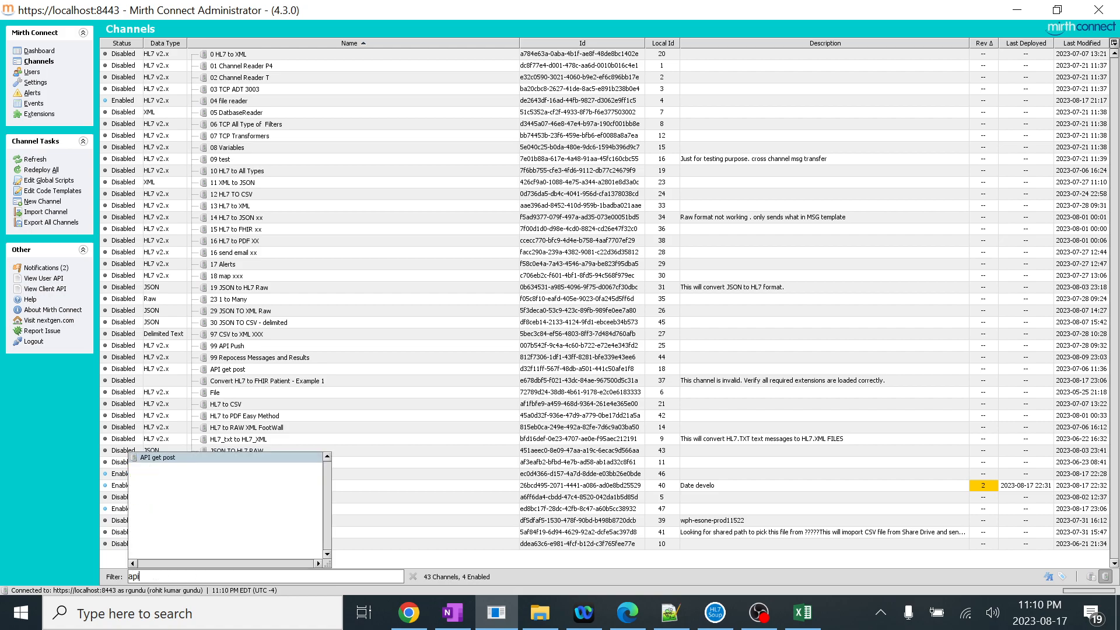
pyautogui.press('Return')
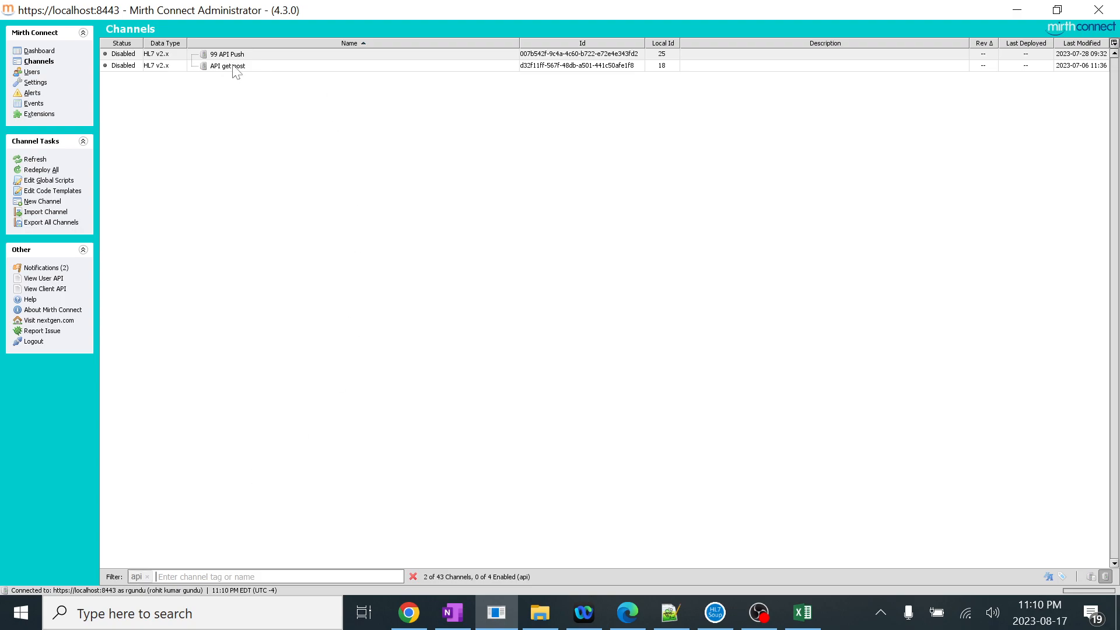
pyautogui.click(175, 571)
pyautogui.click(413, 576)
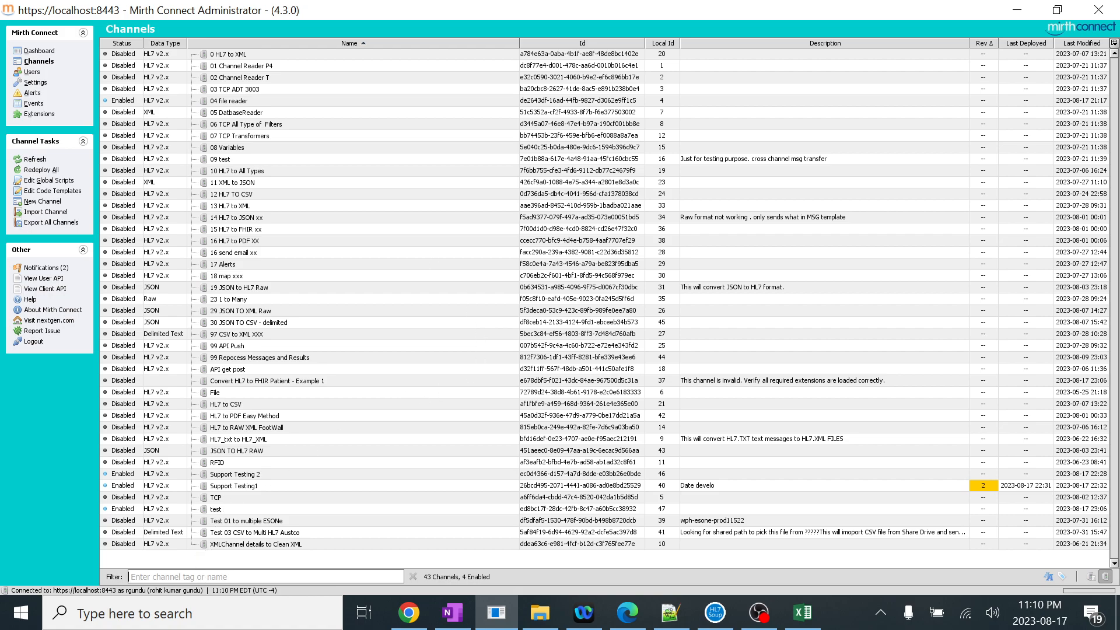
# - Filter the channel list by the number prefix 07, and clear the filter
pyautogui.write('07')
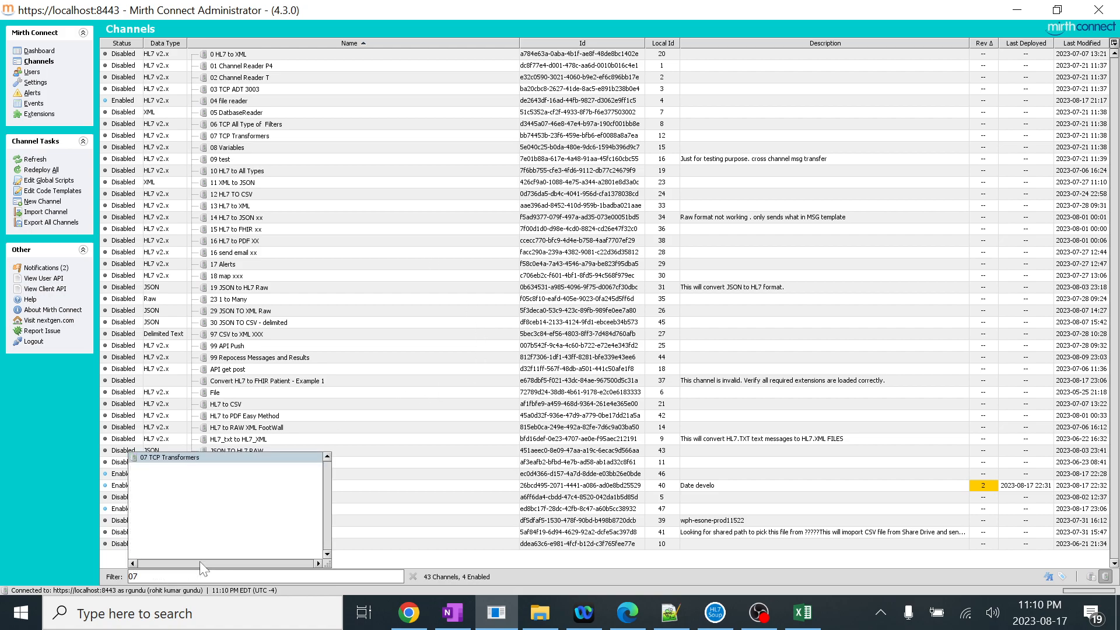
pyautogui.press('Return')
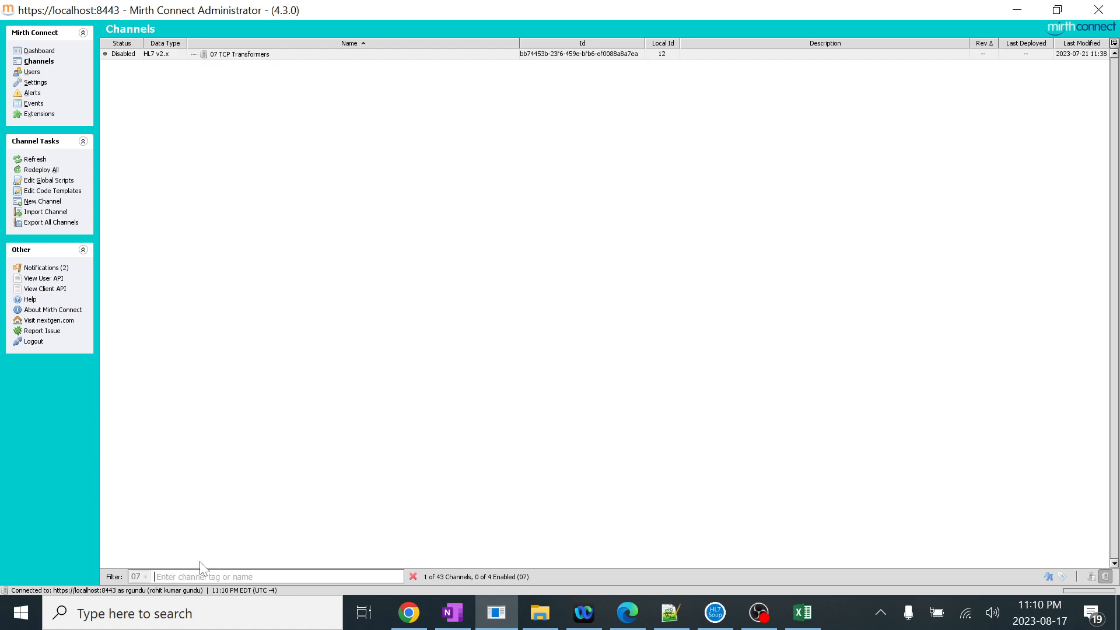
pyautogui.click(413, 576)
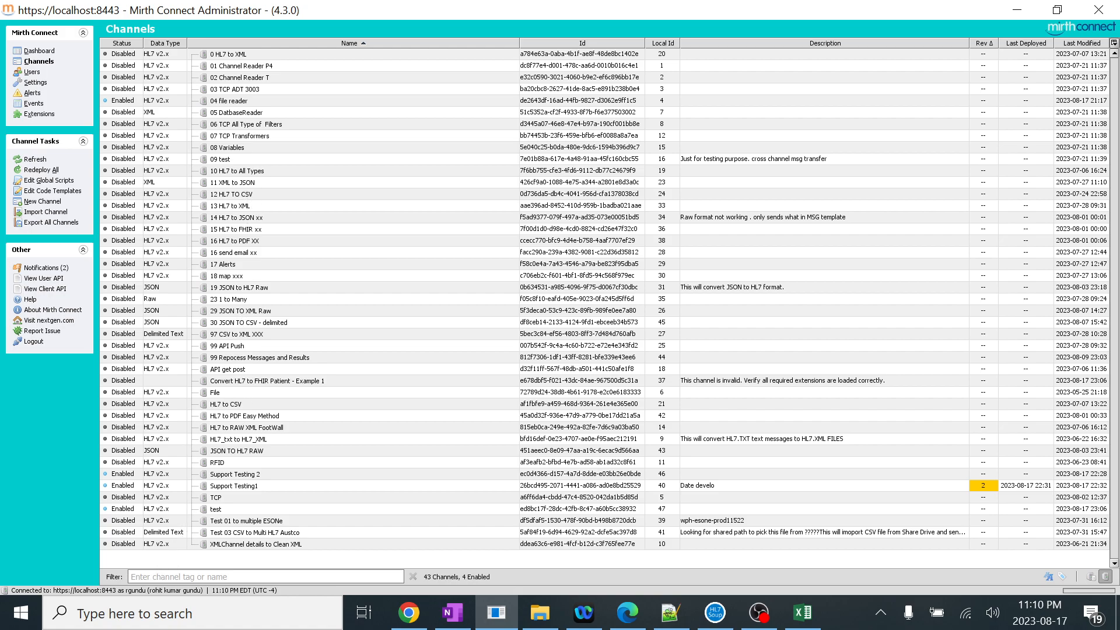
# - Filter the channel list by hl7, narrow it further with csv, and clear both filter terms
pyautogui.write('hl7')
pyautogui.press('Return')
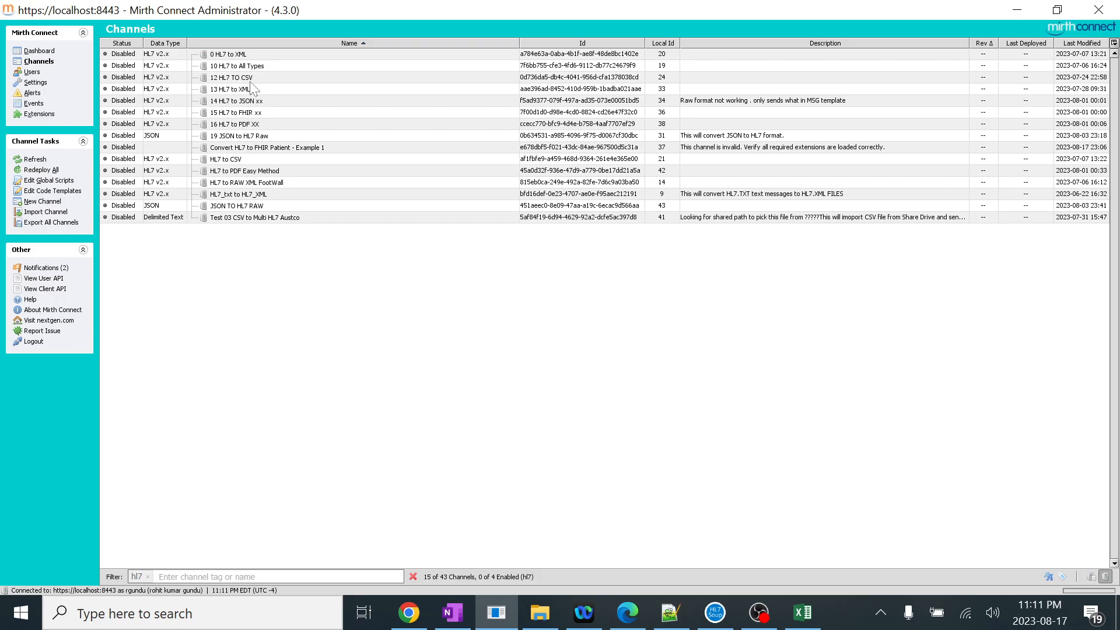
pyautogui.click(157, 576)
pyautogui.write('csv')
pyautogui.press('Return')
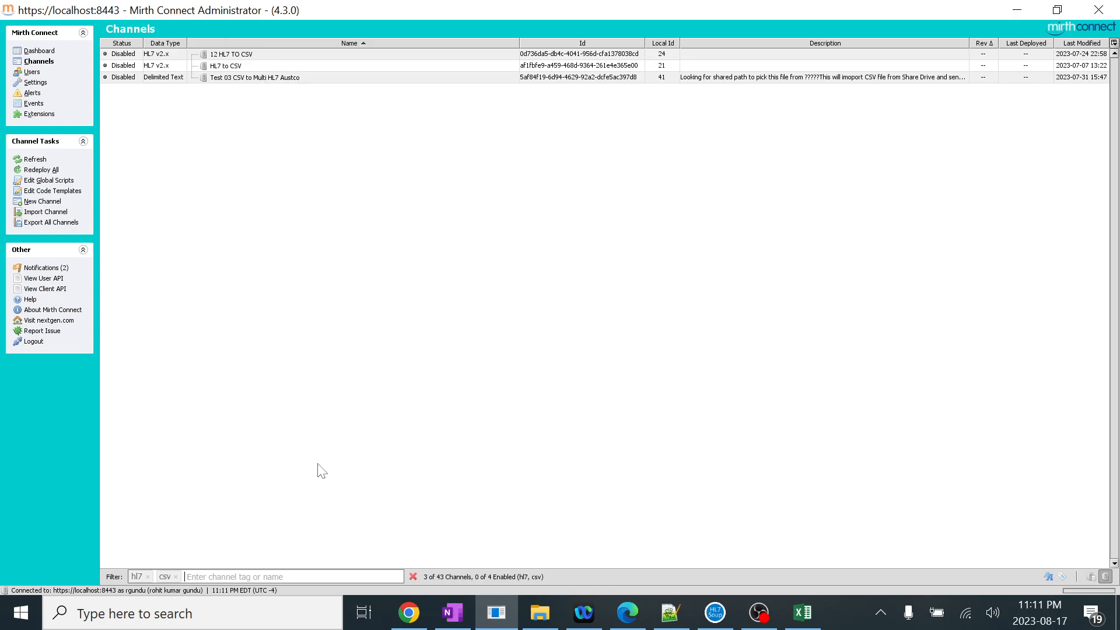
pyautogui.click(413, 576)
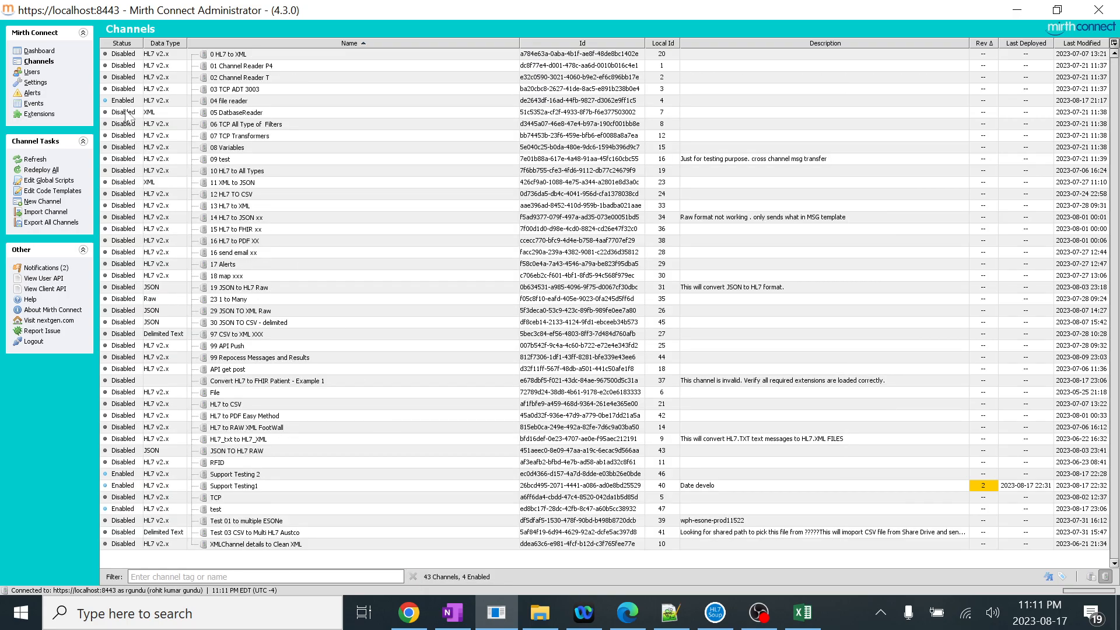
# - Check the deployed channels on the dashboard, and deploy all channels from 0 HL7 to XML through XMLChannel details to Clean XML
pyautogui.click(48, 54)
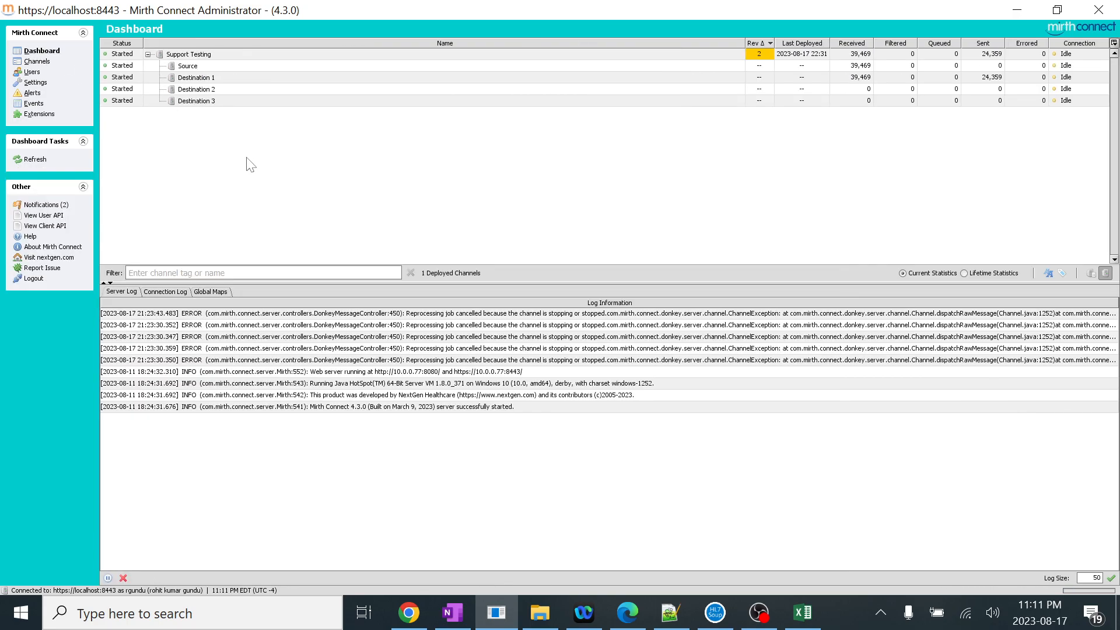
pyautogui.click(37, 62)
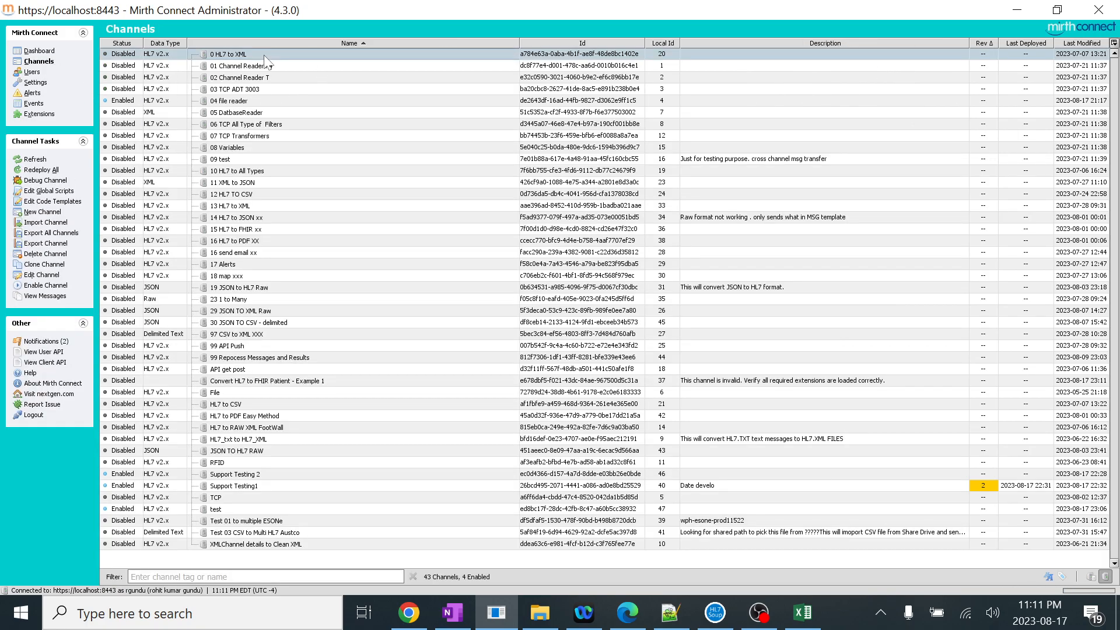
pyautogui.keyDown('shift'); pyautogui.click(264, 542); pyautogui.keyUp('shift')
pyautogui.rightClick(313, 327)
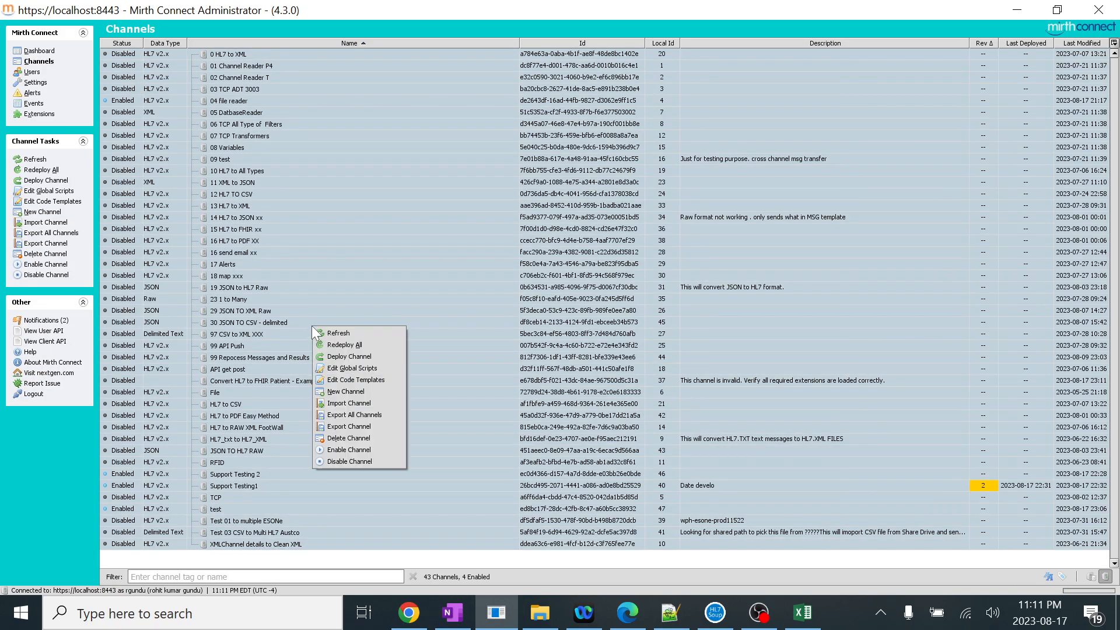
pyautogui.click(355, 355)
pyautogui.click(552, 320)
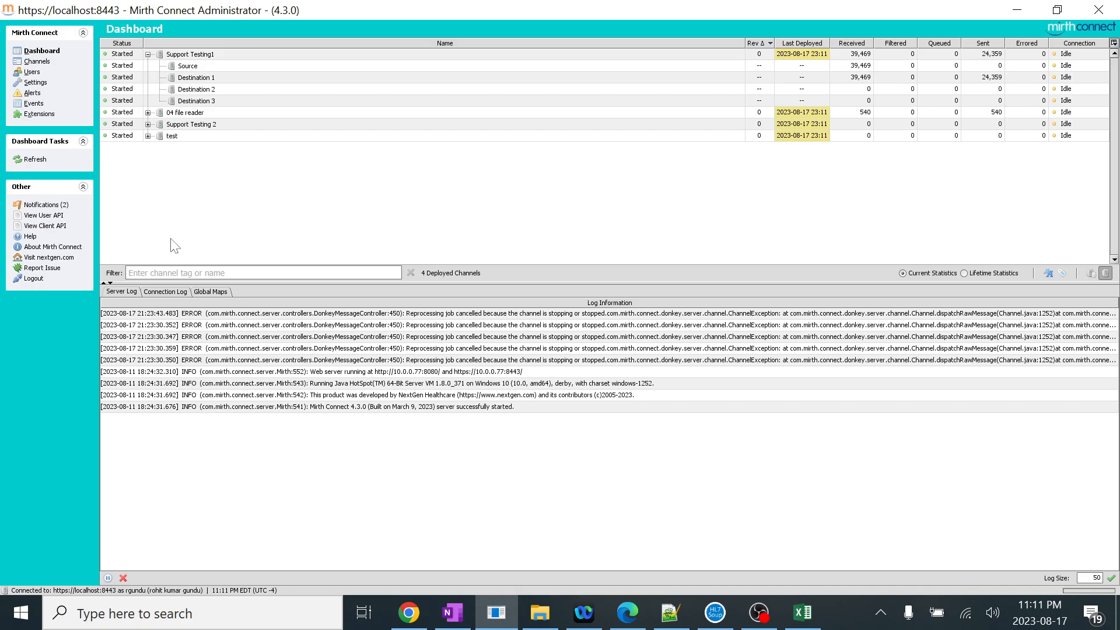
# - Enable all the selected channels in the channel list and dismiss the error dialog
pyautogui.click(48, 63)
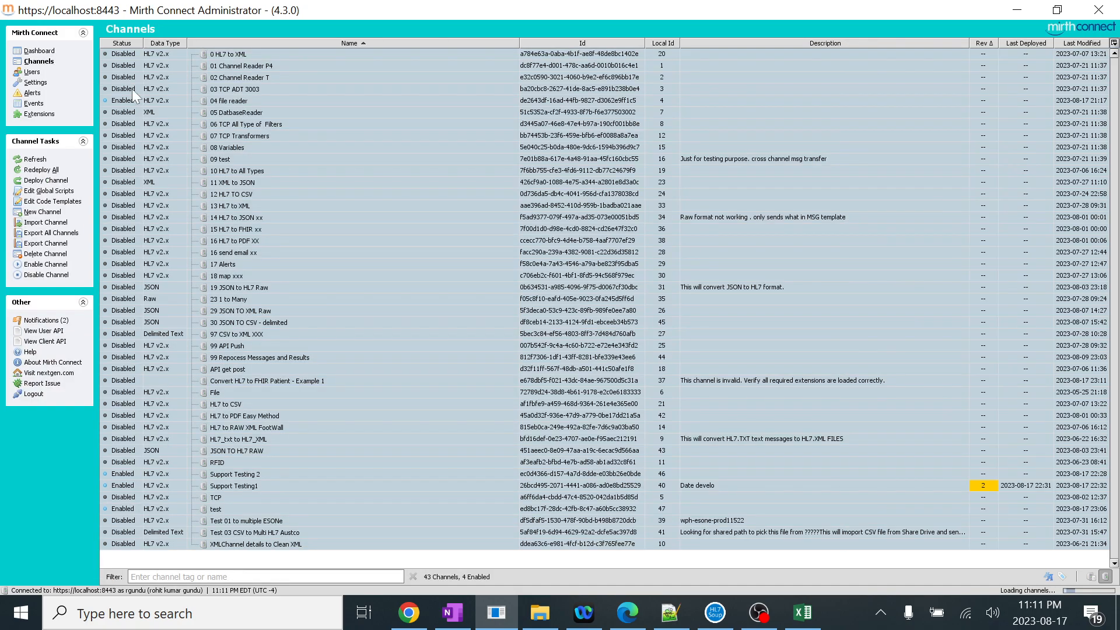
pyautogui.rightClick(146, 122)
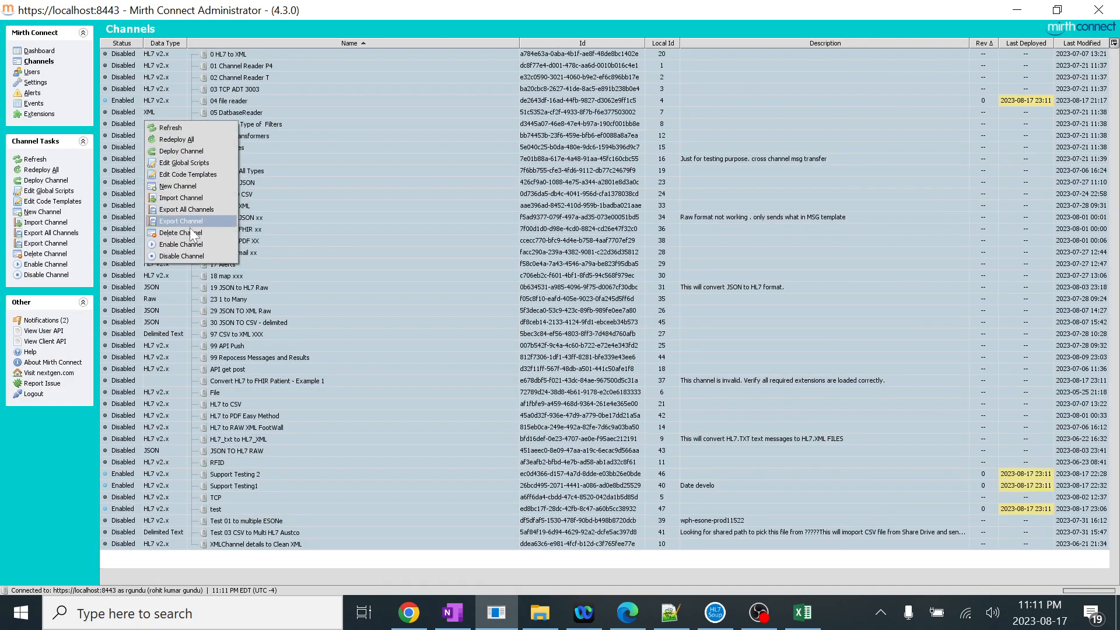
pyautogui.click(169, 245)
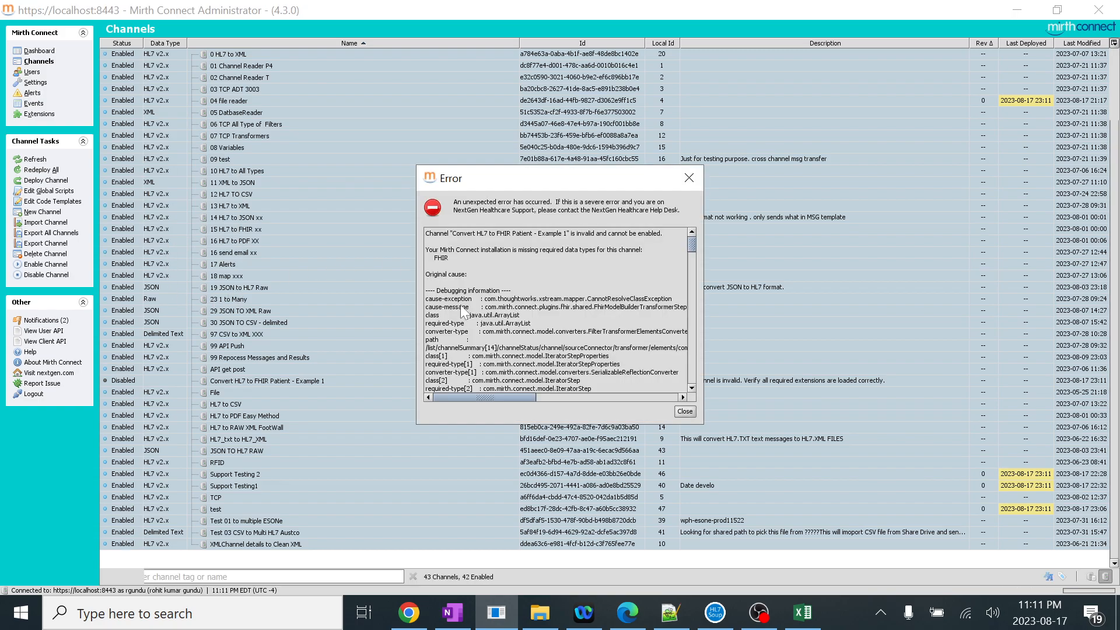
pyautogui.click(689, 179)
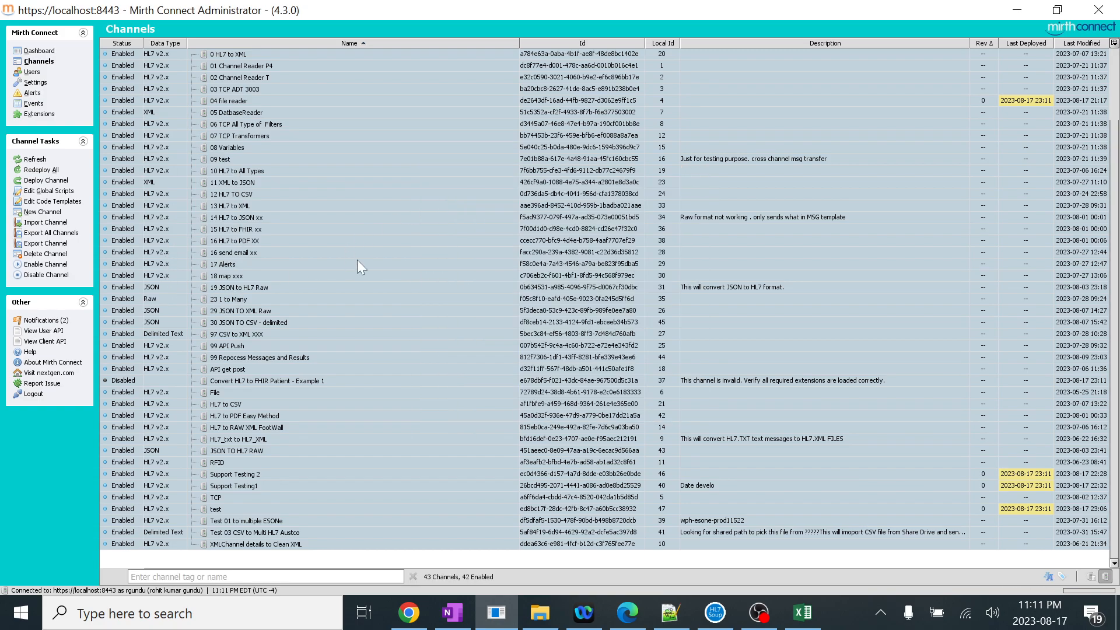
# - Reselect every channel in the channel list and deploy them all
pyautogui.click(350, 263)
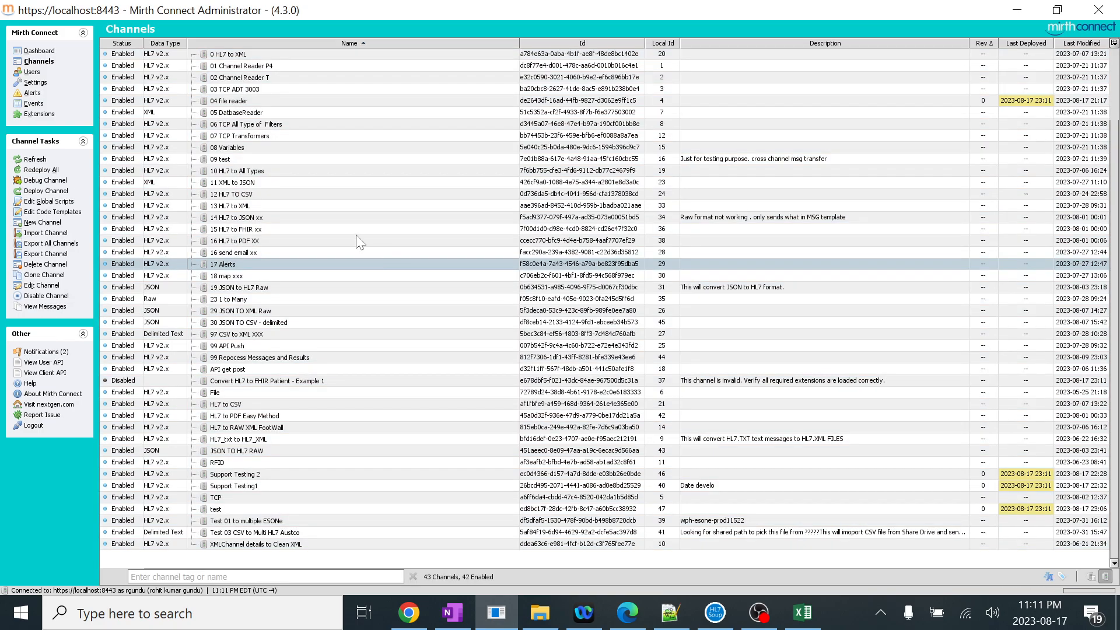
pyautogui.click(246, 544)
pyautogui.keyDown('shift'); pyautogui.click(169, 54); pyautogui.keyUp('shift')
pyautogui.rightClick(167, 72)
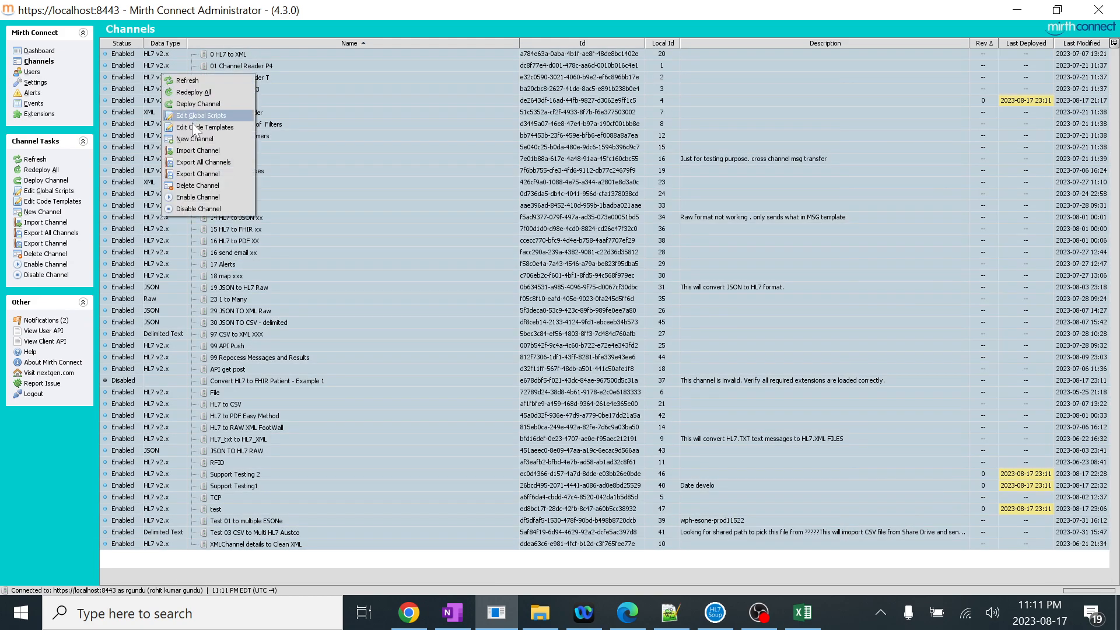
pyautogui.click(201, 101)
pyautogui.click(577, 321)
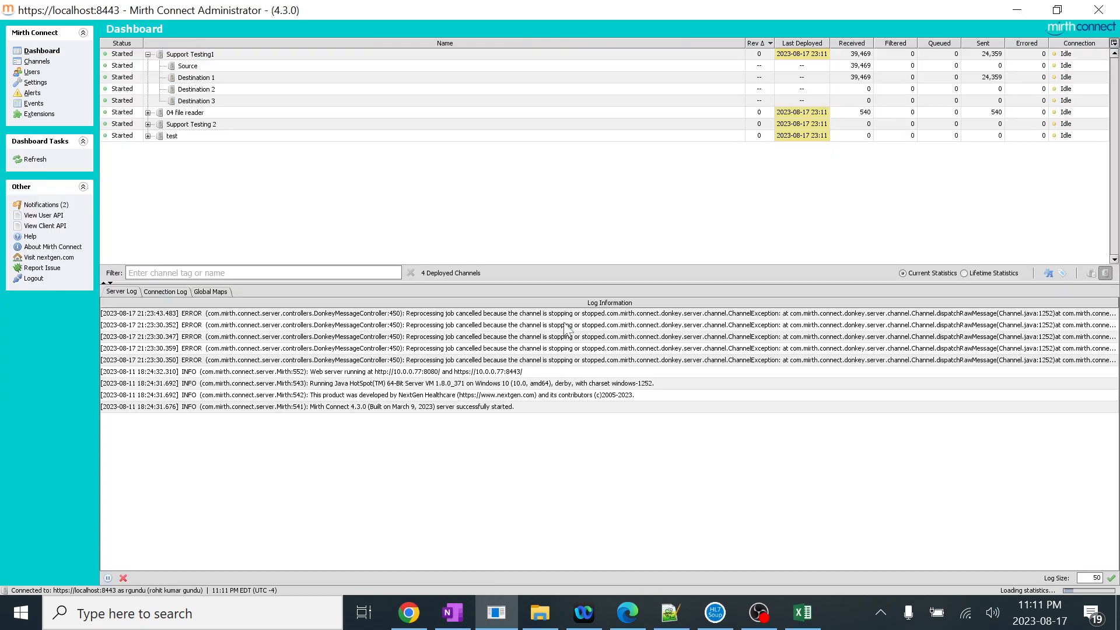
# - Reopen the dashboard to see the deployed channels and enlarge the channel table above the server log
pyautogui.click(36, 61)
pyautogui.click(42, 51)
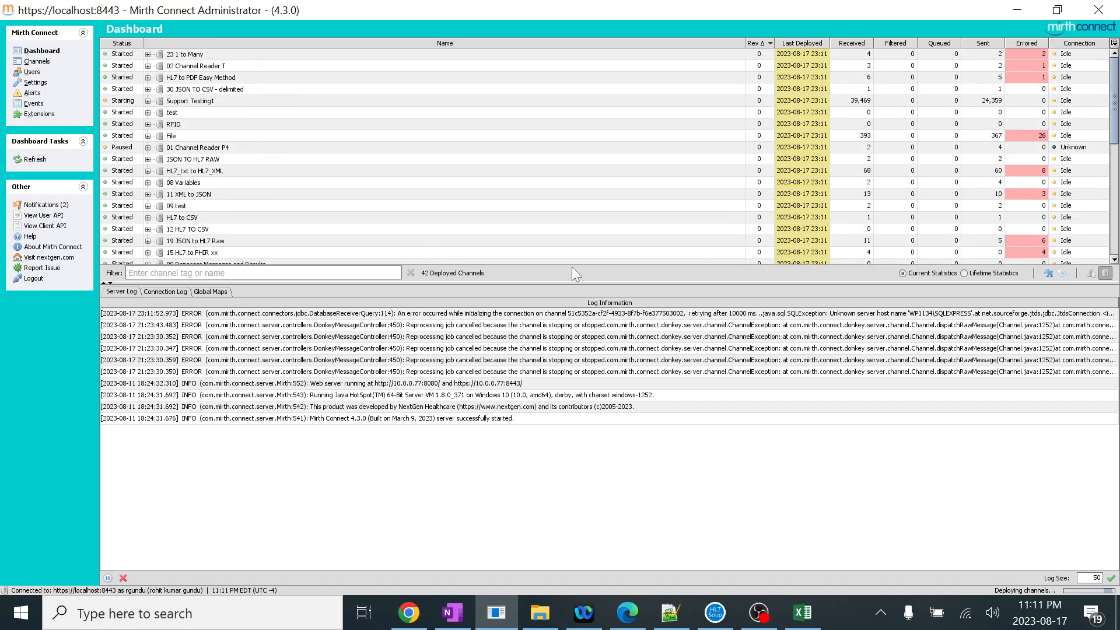
pyautogui.moveTo(562, 283); pyautogui.dragTo(561, 358)
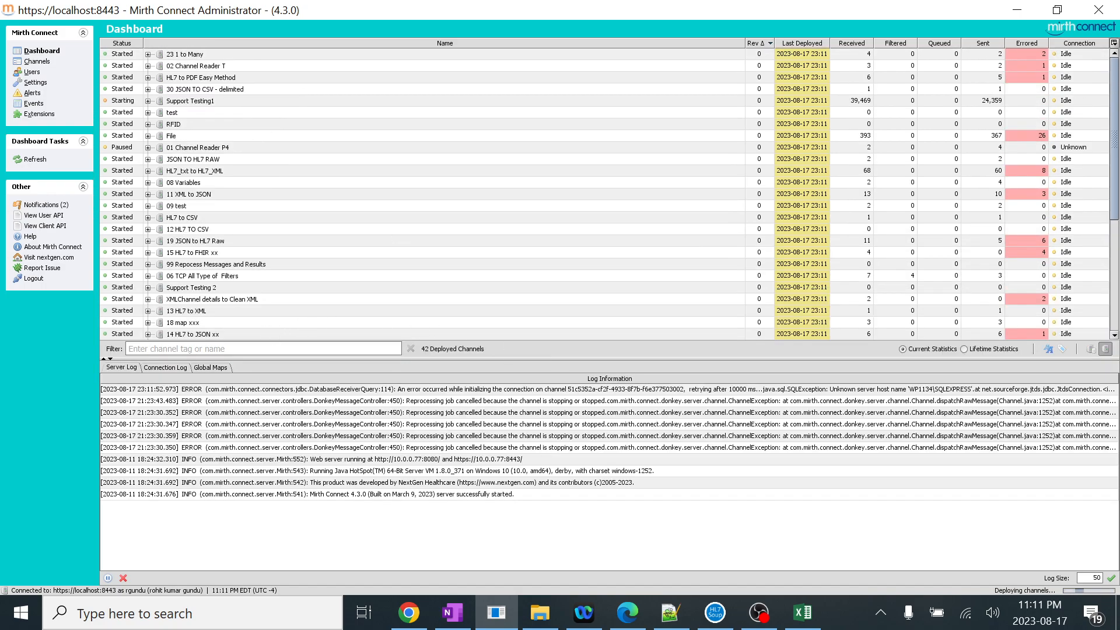
# - Filter the dashboard's deployed channels by hl7, narrow them further with pdf, and clear both filter terms
pyautogui.write('hl7')
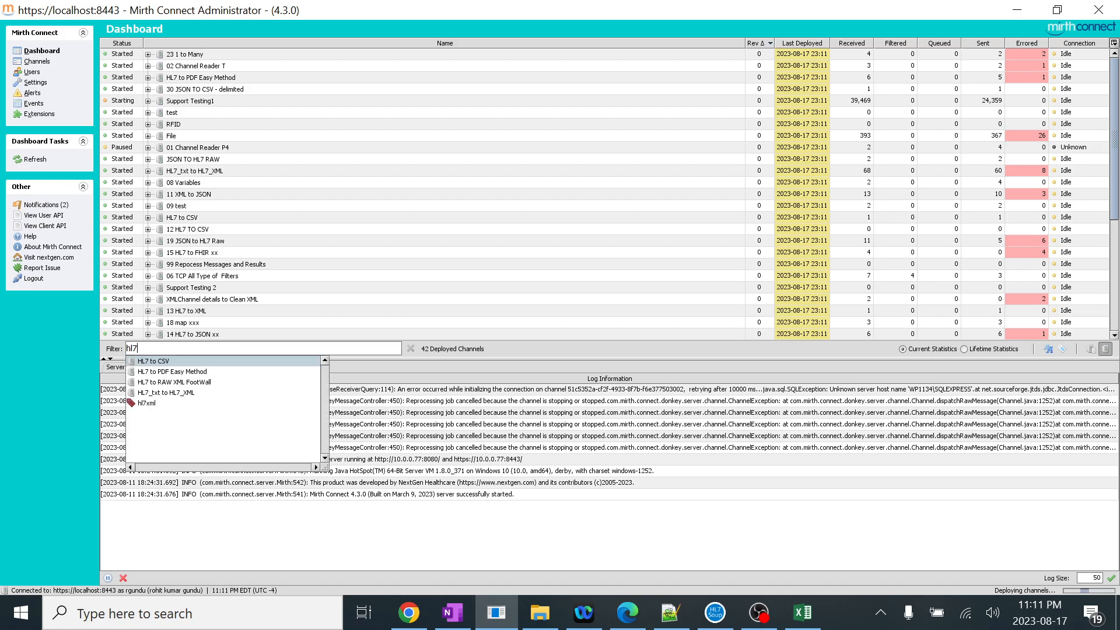
pyautogui.press('Return')
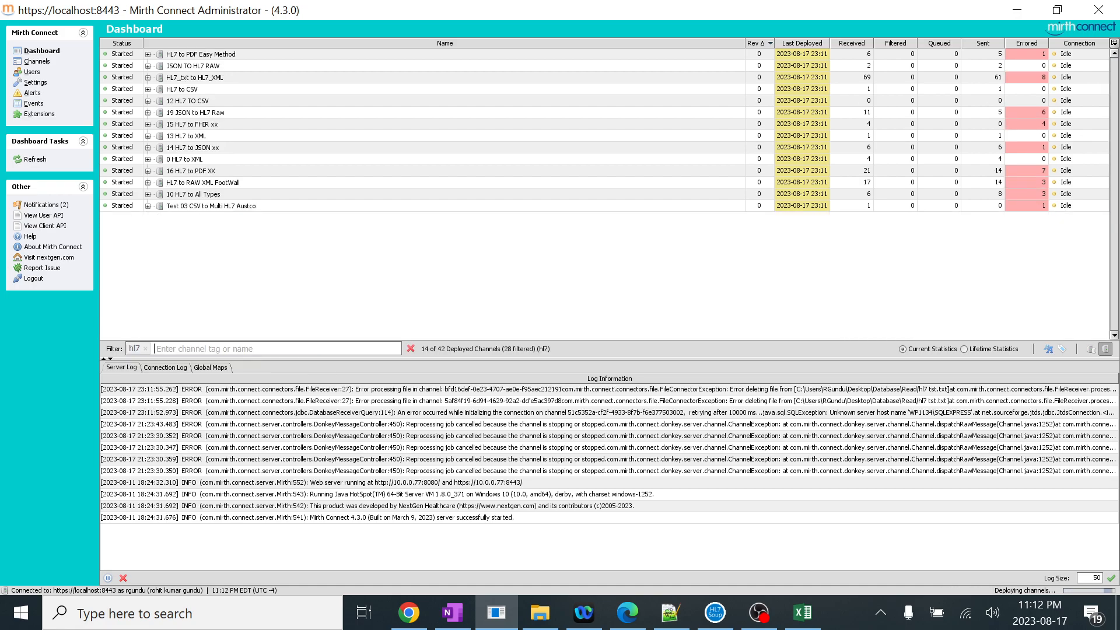
pyautogui.write('pdf')
pyautogui.press('Return')
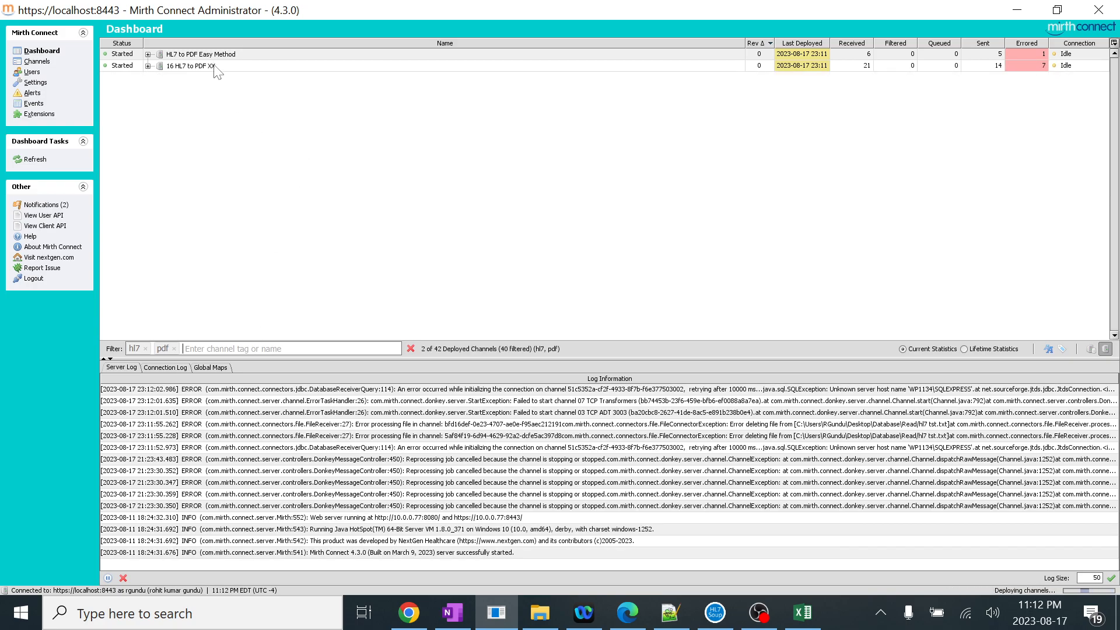
pyautogui.click(411, 348)
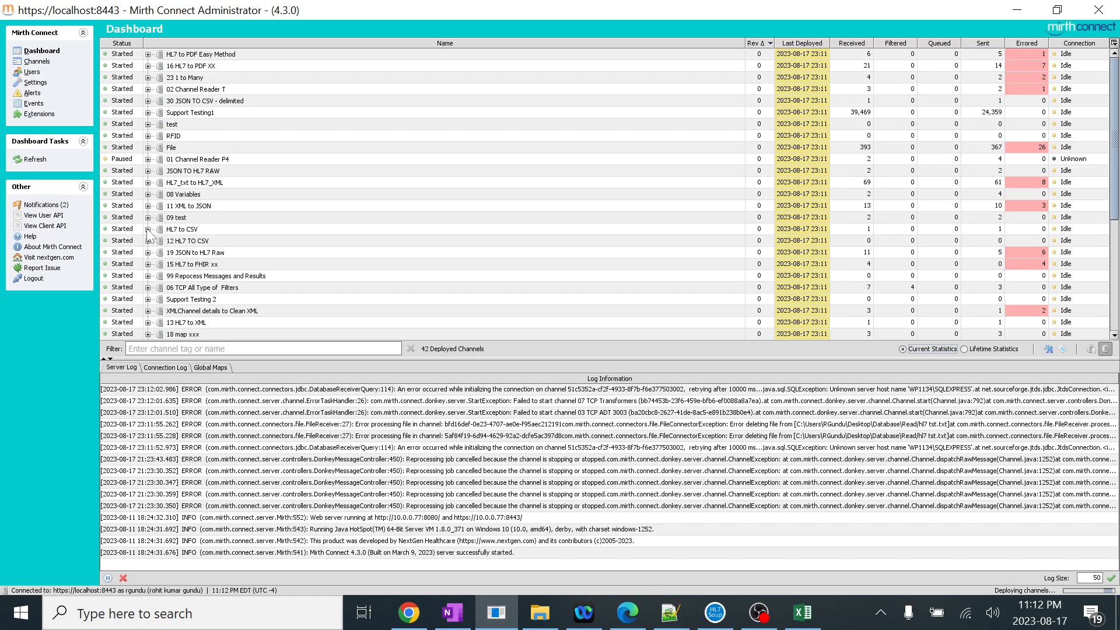
# - Filter the dashboard's deployed channels by 08 and remove that filter term
pyautogui.click(234, 349)
pyautogui.write('08')
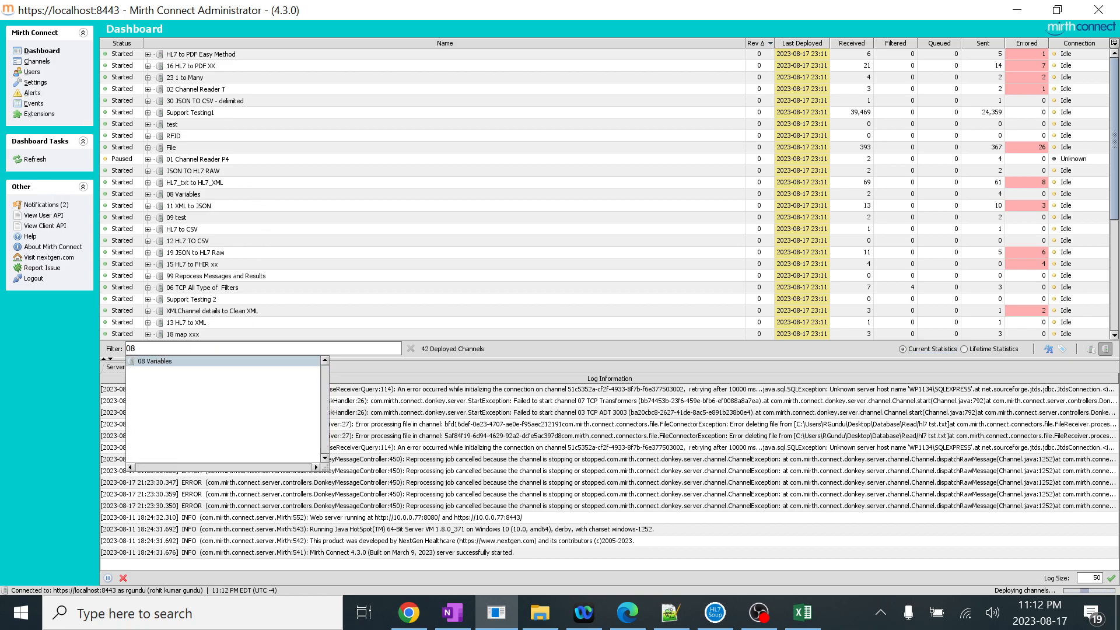
pyautogui.press('Return')
pyautogui.press('BackSpace')
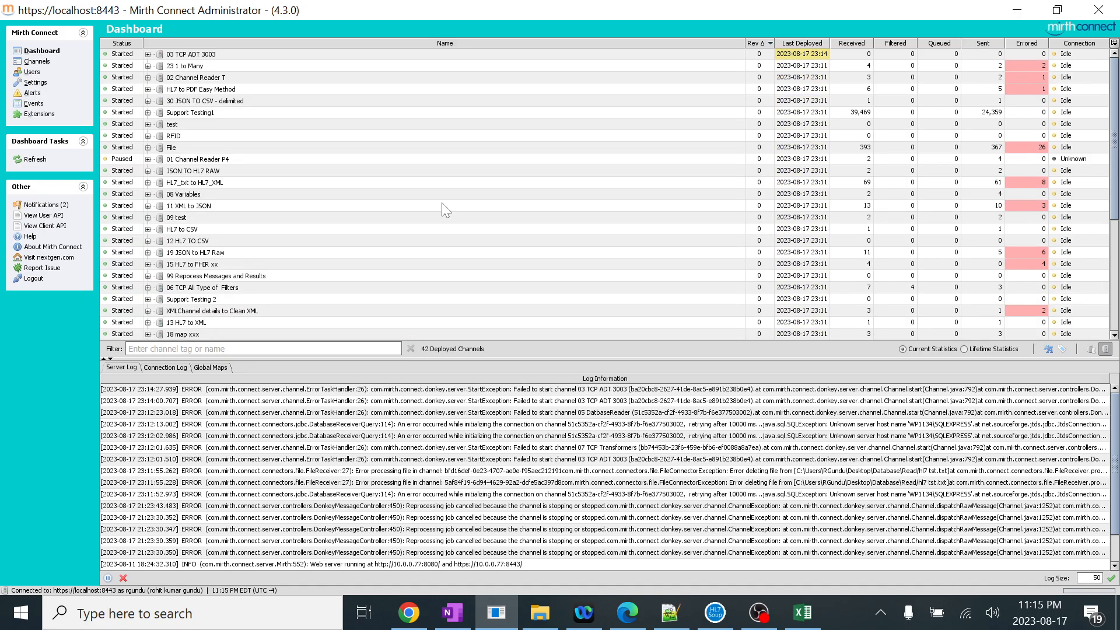
# - Go to the channel list, filter it by the plain text 30034, and remove that filter term
pyautogui.scroll(-3, 264, 244)
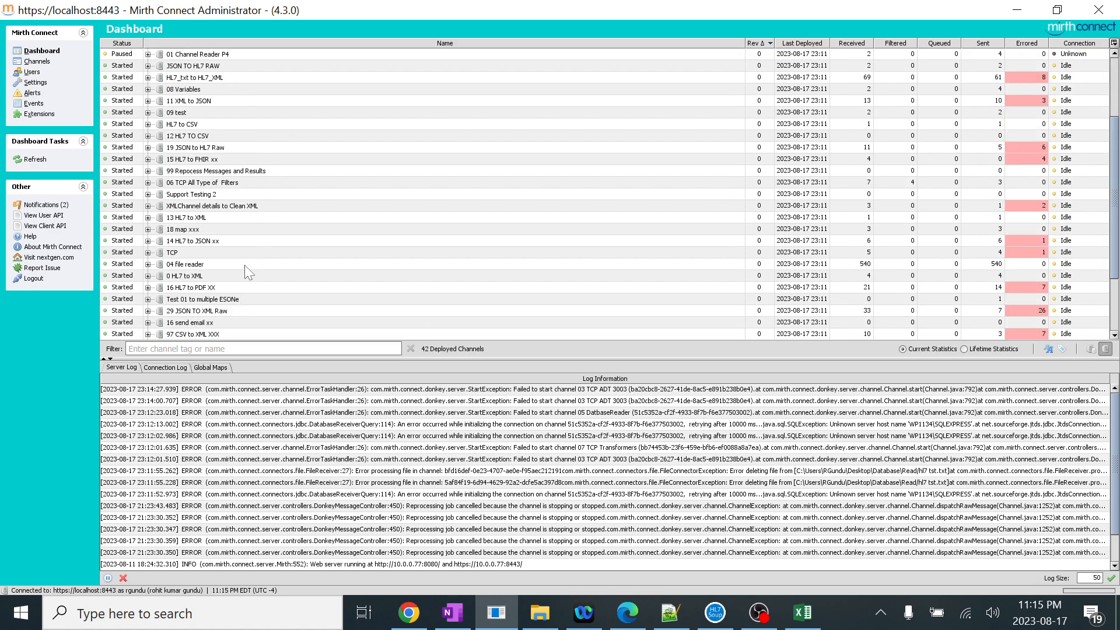
pyautogui.click(39, 62)
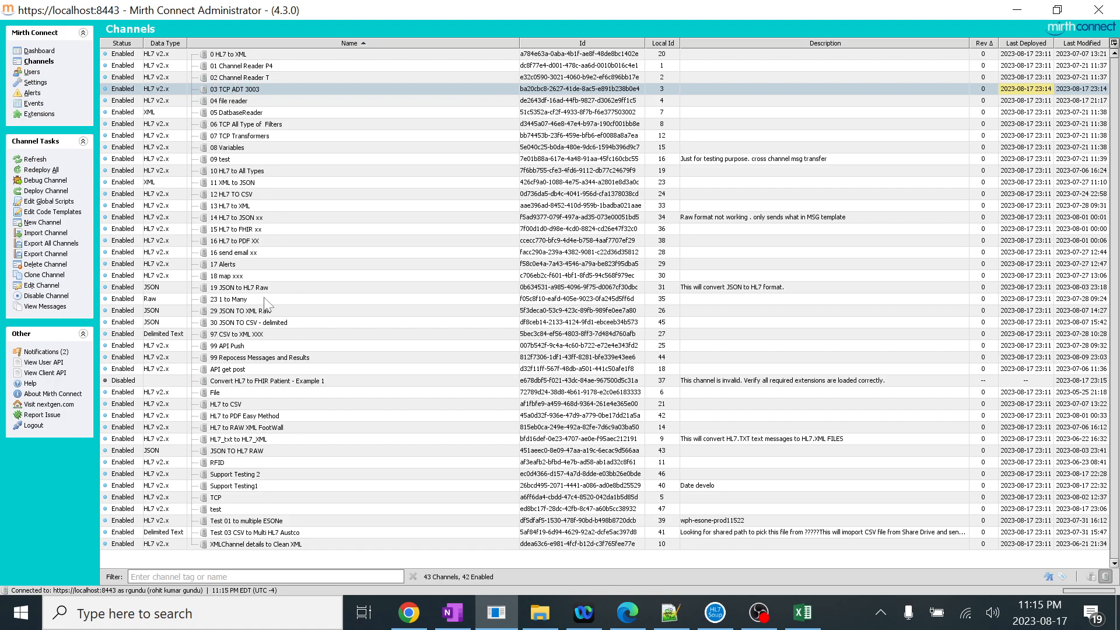
pyautogui.click(282, 241)
pyautogui.click(289, 345)
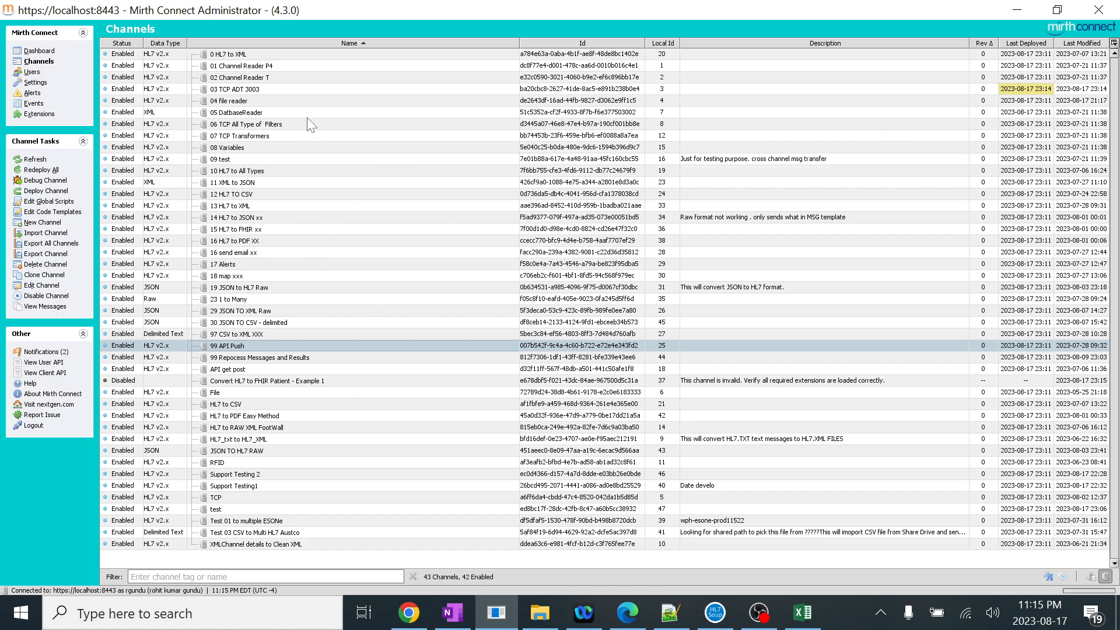
pyautogui.click(150, 577)
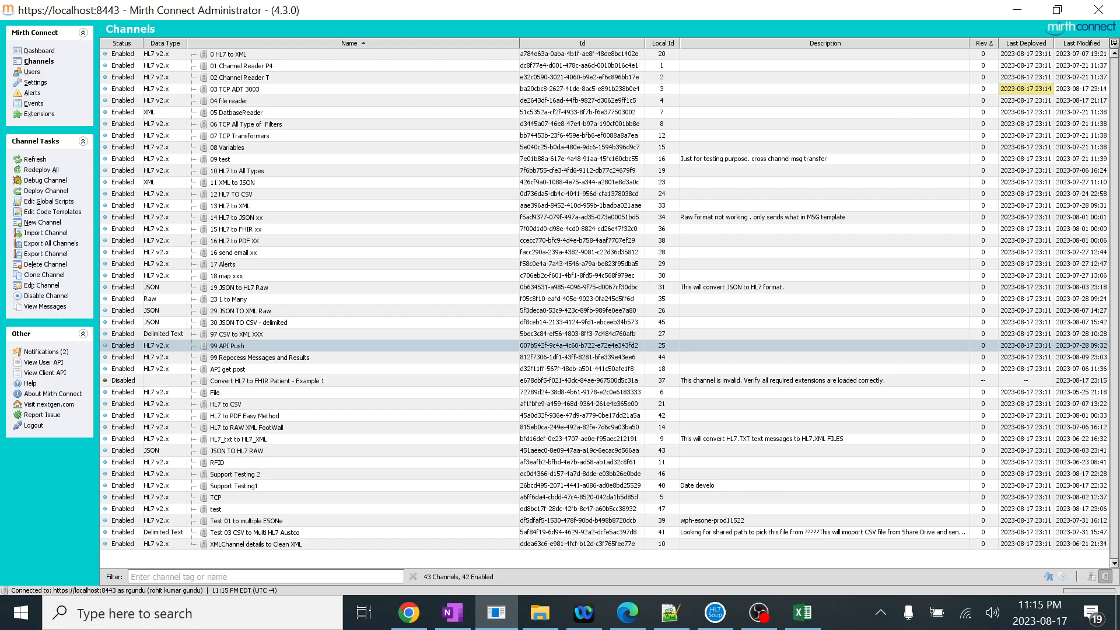
pyautogui.write('30')
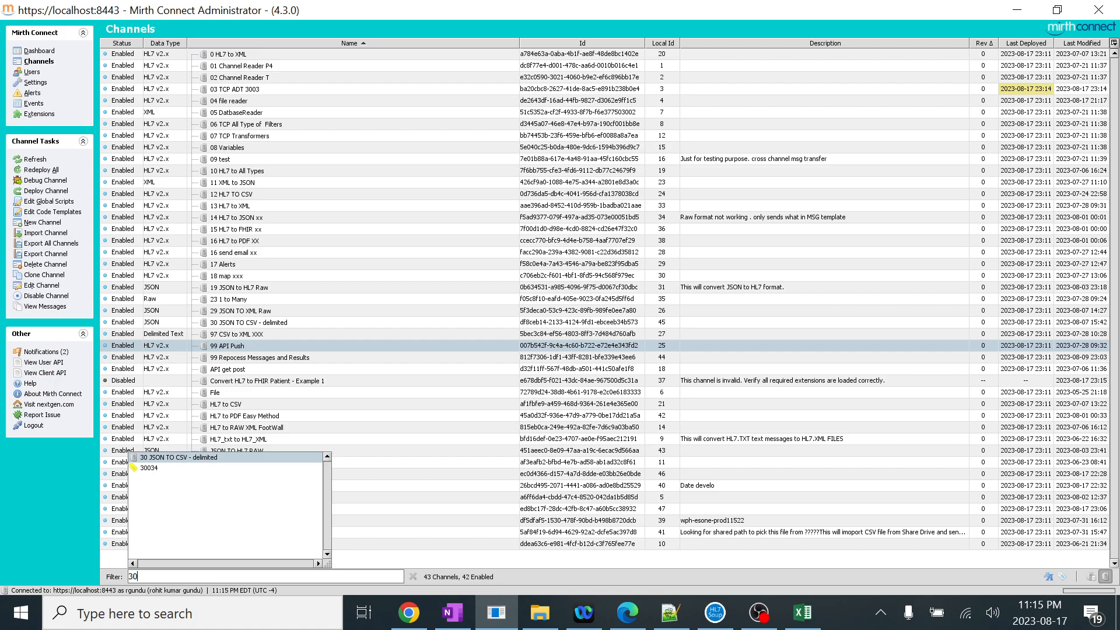
pyautogui.write('034')
pyautogui.press('Return')
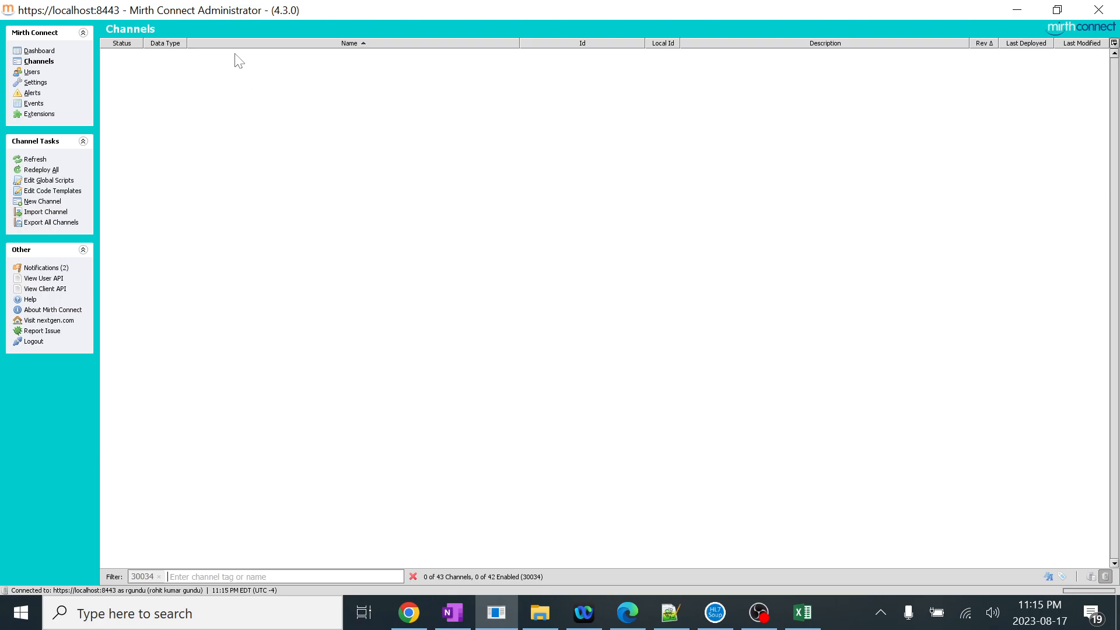
pyautogui.click(158, 577)
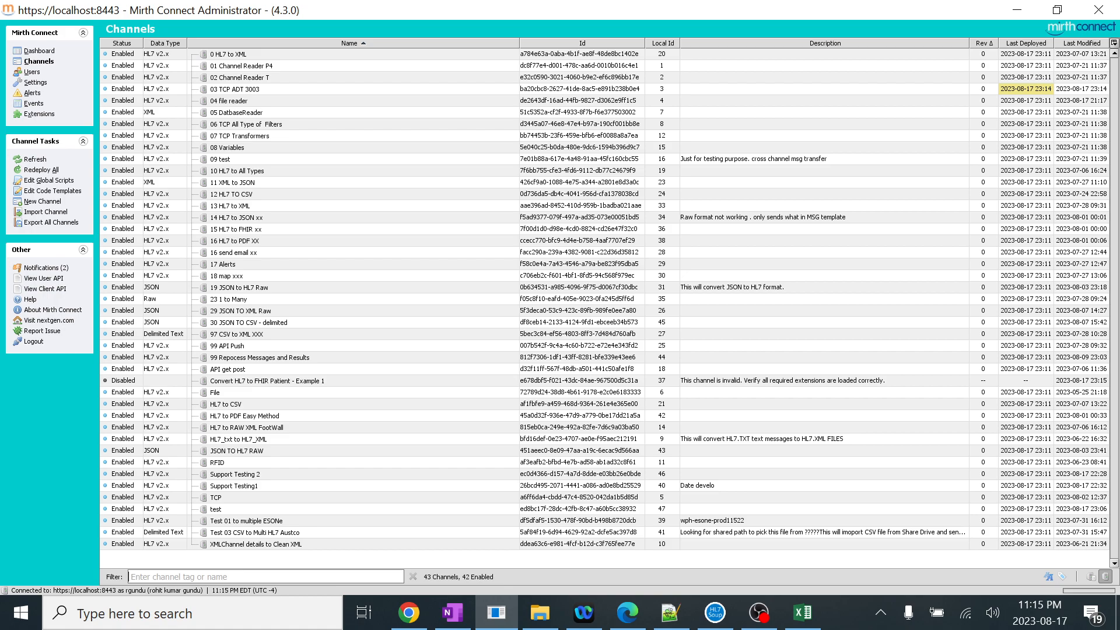
# - Filter the channel list by the suggested tag 30034 and remove that tag from the filter
pyautogui.write('300')
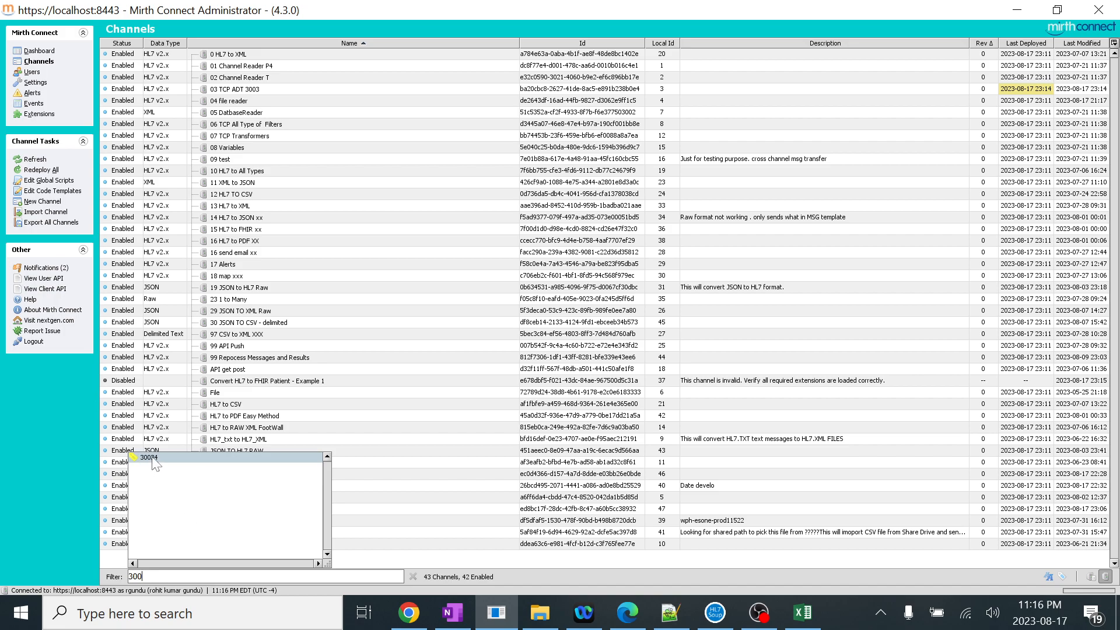
pyautogui.click(212, 470)
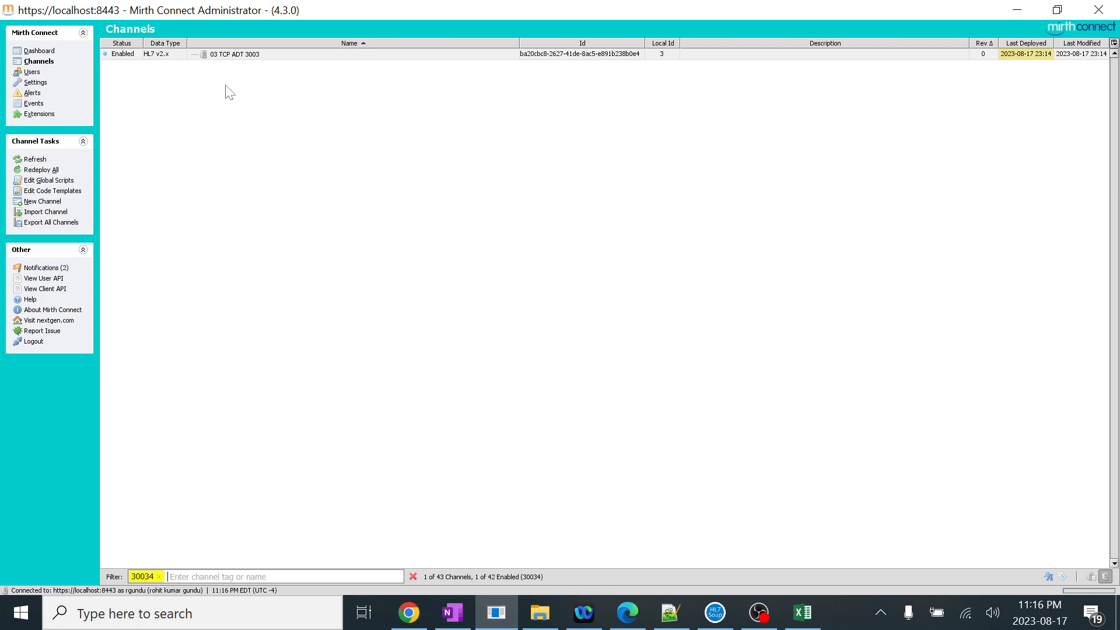
pyautogui.click(159, 577)
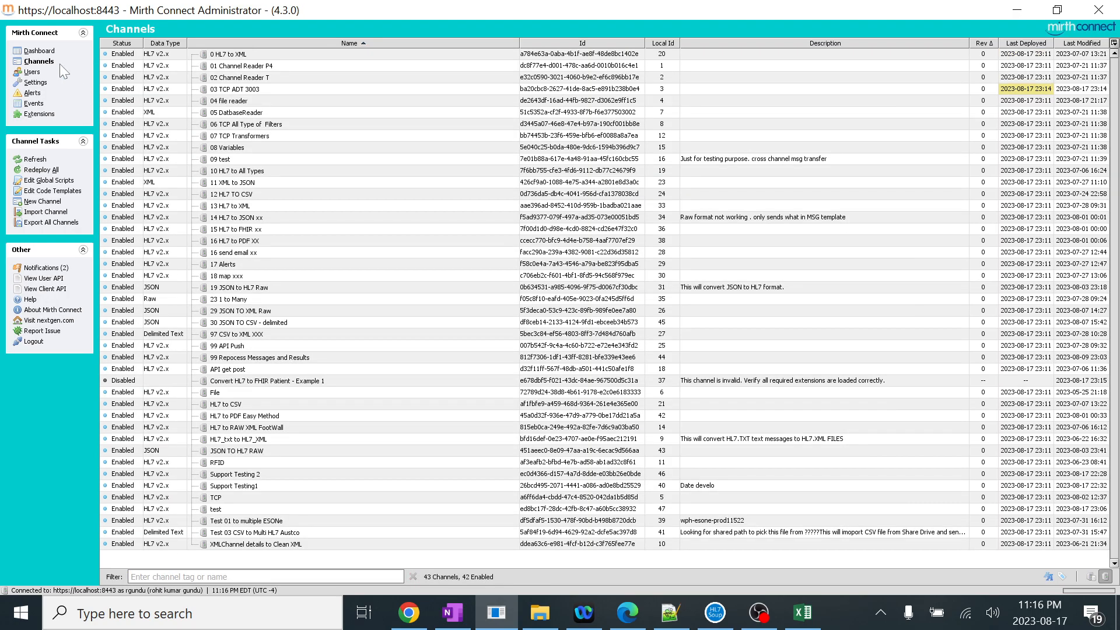
# - Open the channel 03 TCP ADT 3003 for editing and remove its tag 30034
pyautogui.click(261, 229)
pyautogui.doubleClick(257, 91)
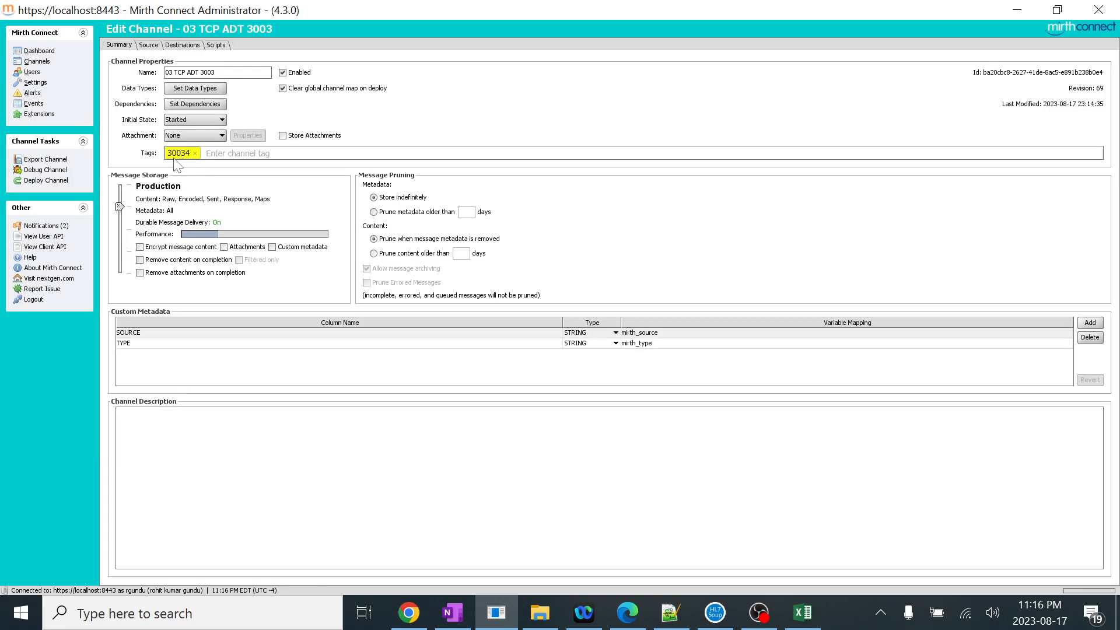
pyautogui.click(195, 153)
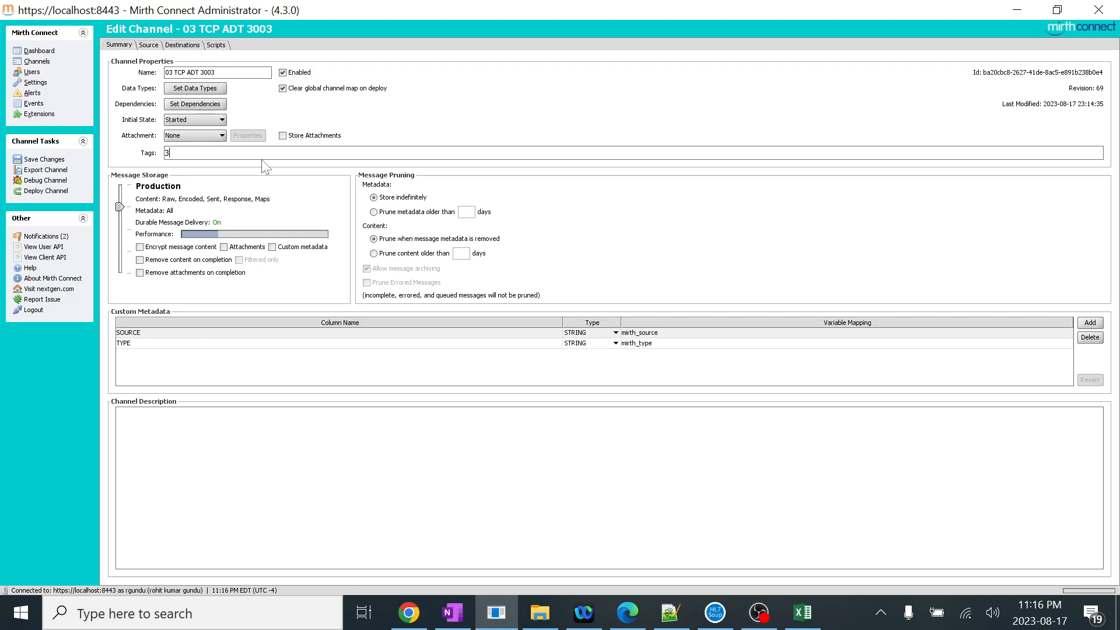
pyautogui.write('300056')
pyautogui.press('BackSpace')
pyautogui.press('BackSpace')
pyautogui.press('BackSpace')
pyautogui.press('BackSpace')
pyautogui.press('BackSpace')
pyautogui.press('BackSpace')
# - Add the tag 20001 to the channel 03 TCP ADT 3003, then save and deploy the channel
pyautogui.write('2')
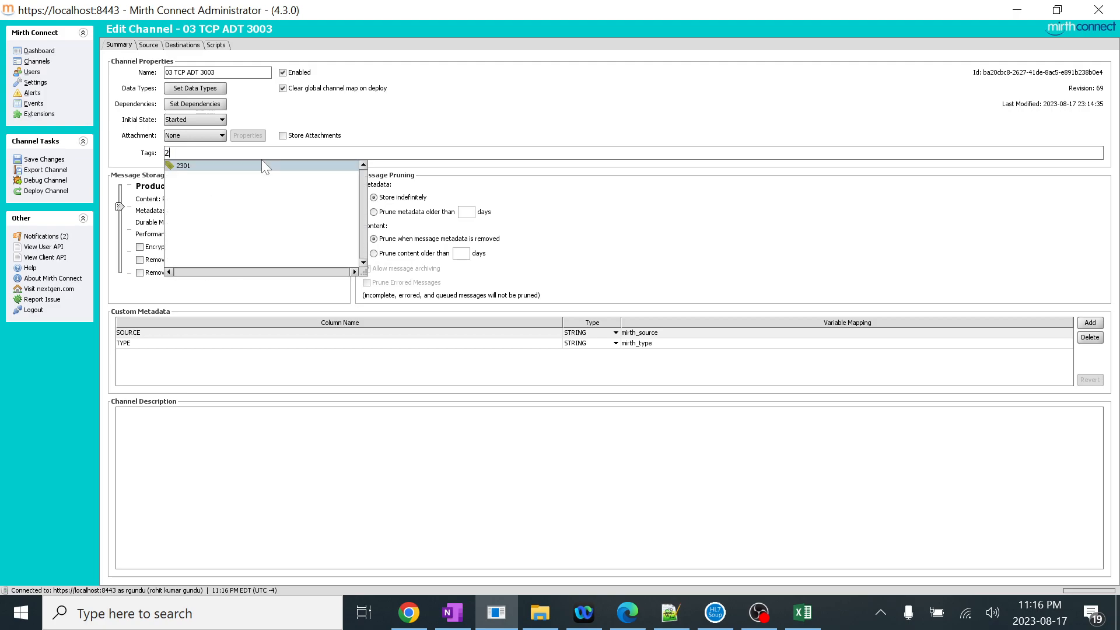
pyautogui.write('000')
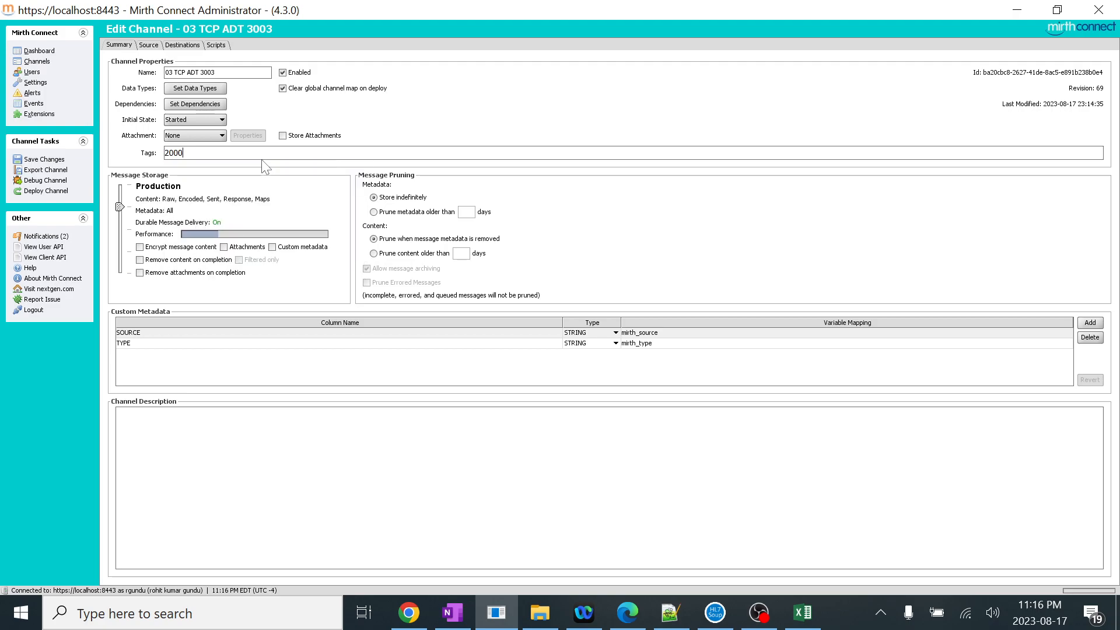
pyautogui.click(56, 158)
pyautogui.click(67, 185)
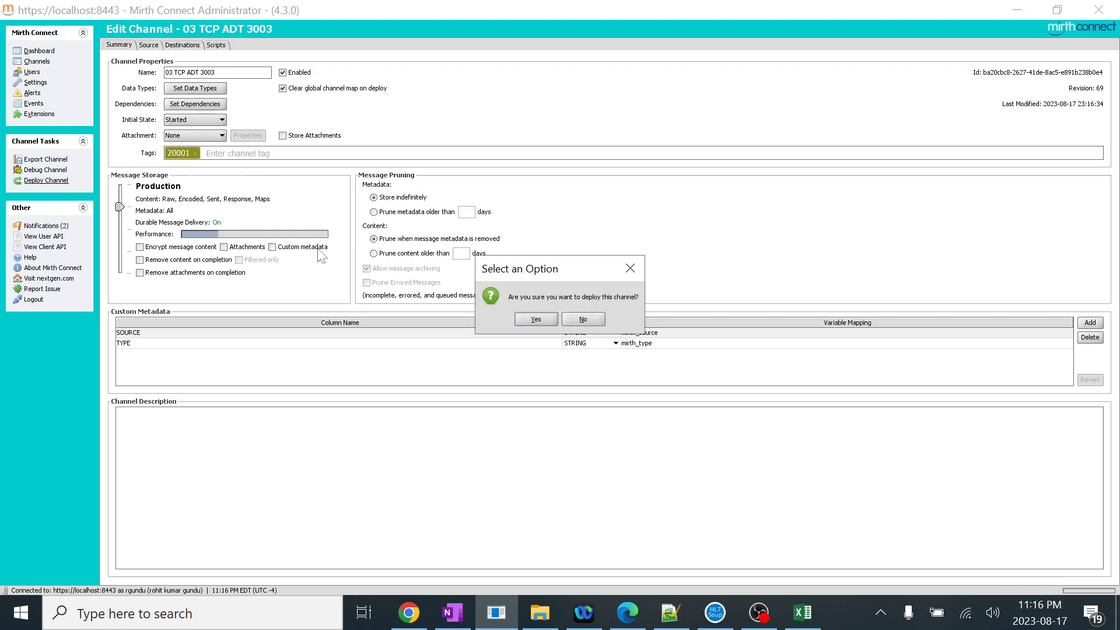
pyautogui.click(530, 314)
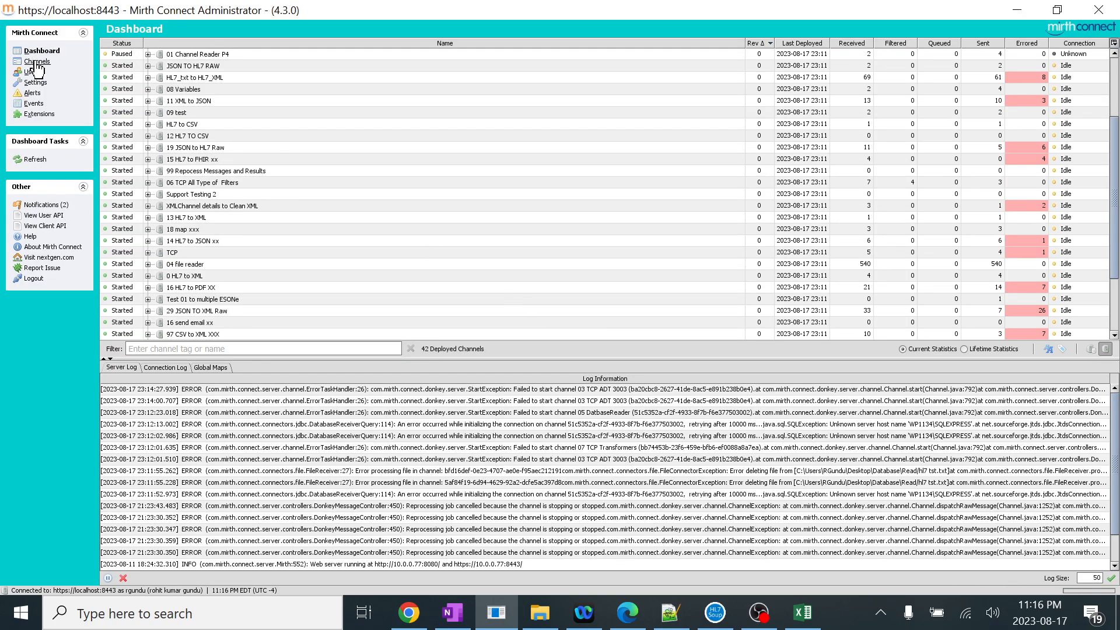
# - Return to the channel list and filter it by the tag 20001
pyautogui.click(37, 62)
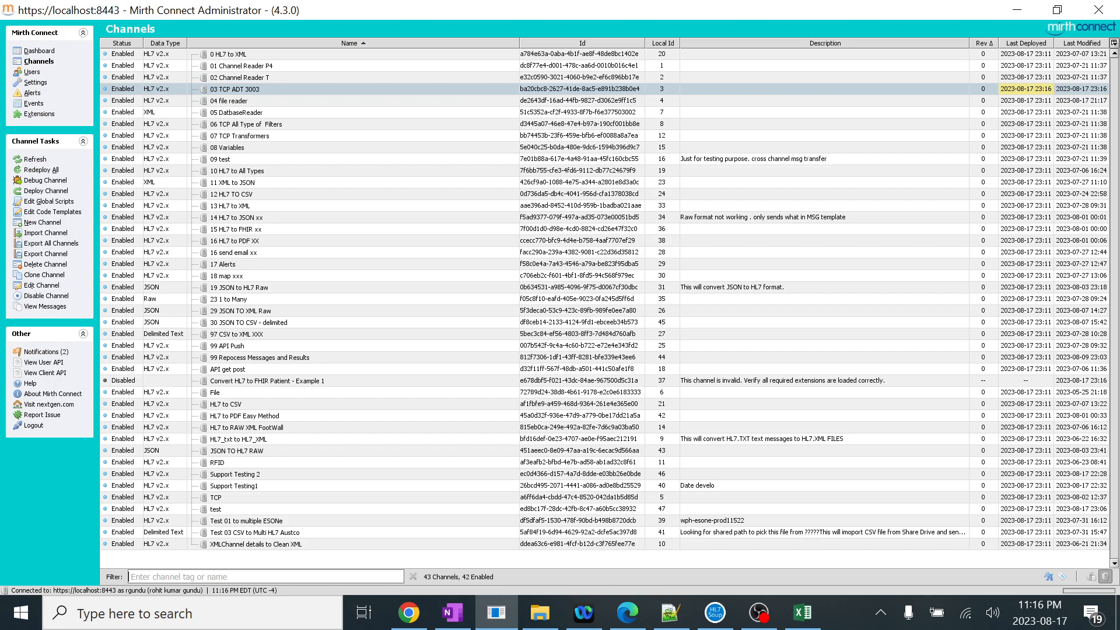
pyautogui.write('20')
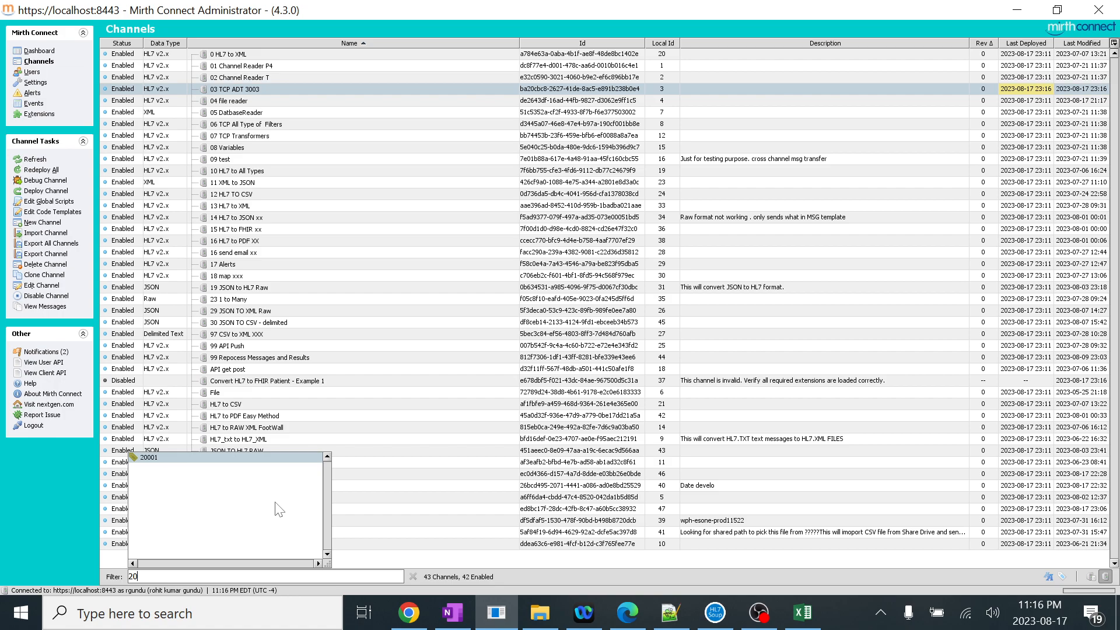
pyautogui.press('Return')
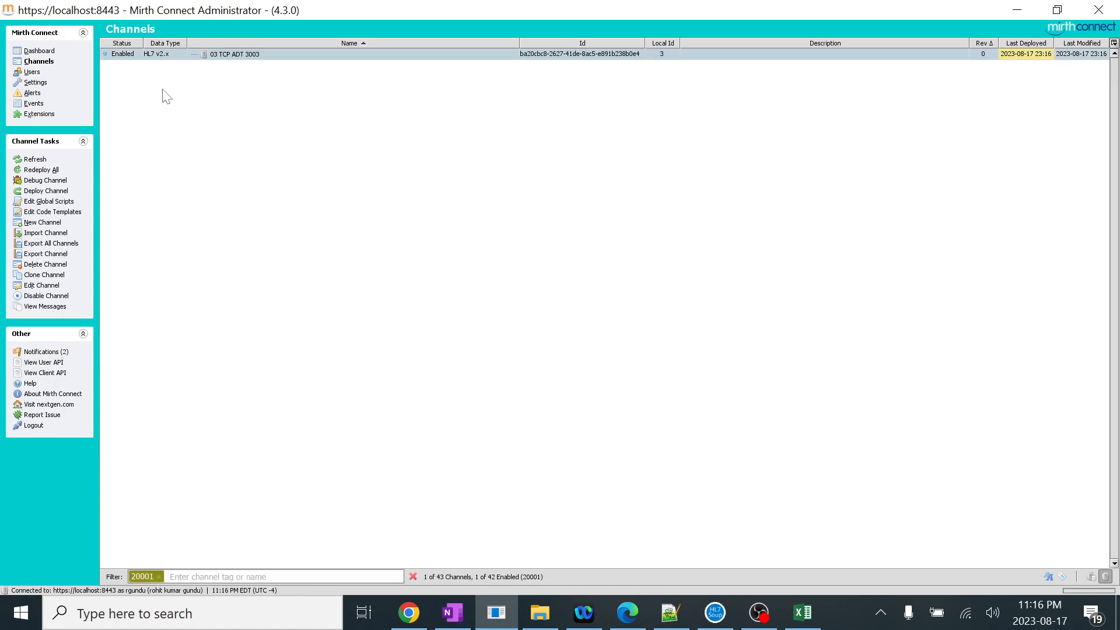
# - Filter the dashboard's deployed channels by the tag 20001
pyautogui.click(48, 51)
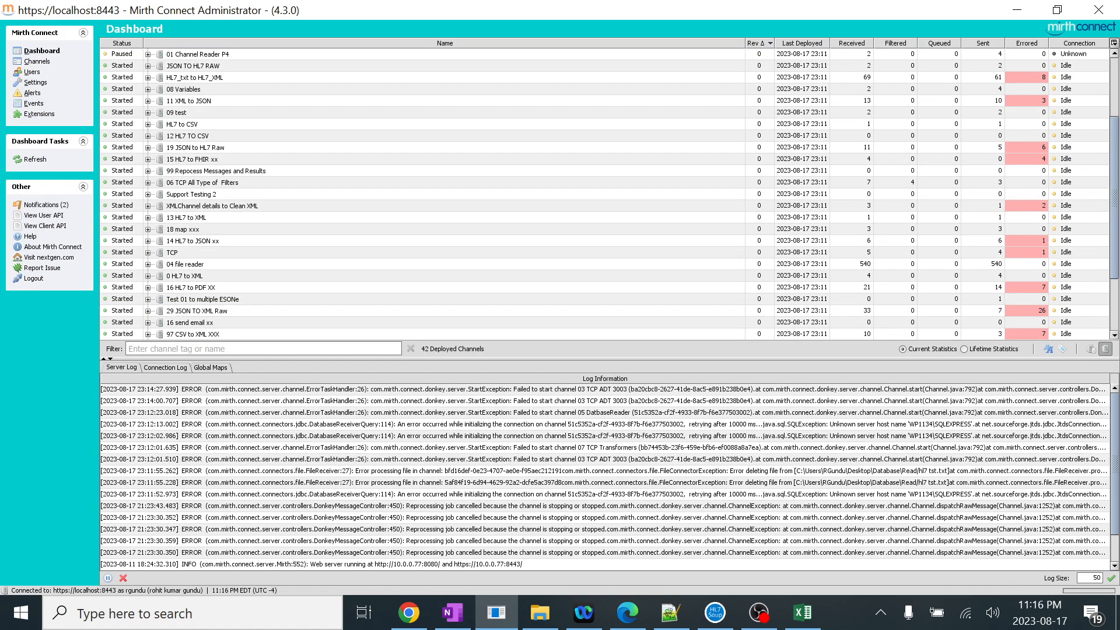
pyautogui.write('200')
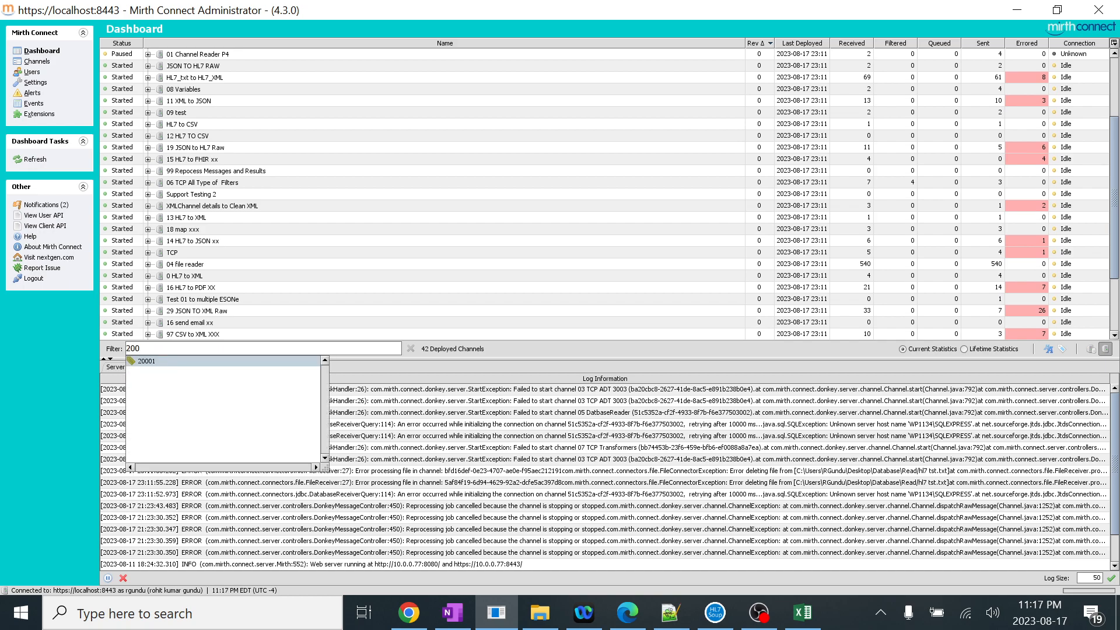
pyautogui.press('Return')
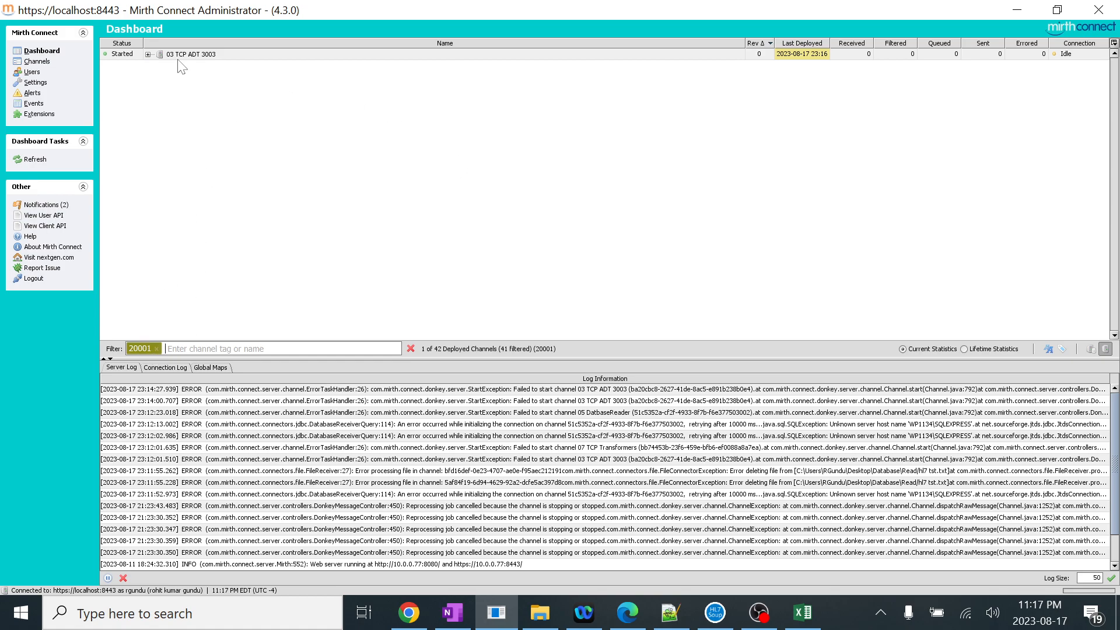
# - Expand 03 TCP ADT 3003 on the dashboard and check the actions available for it
pyautogui.click(147, 55)
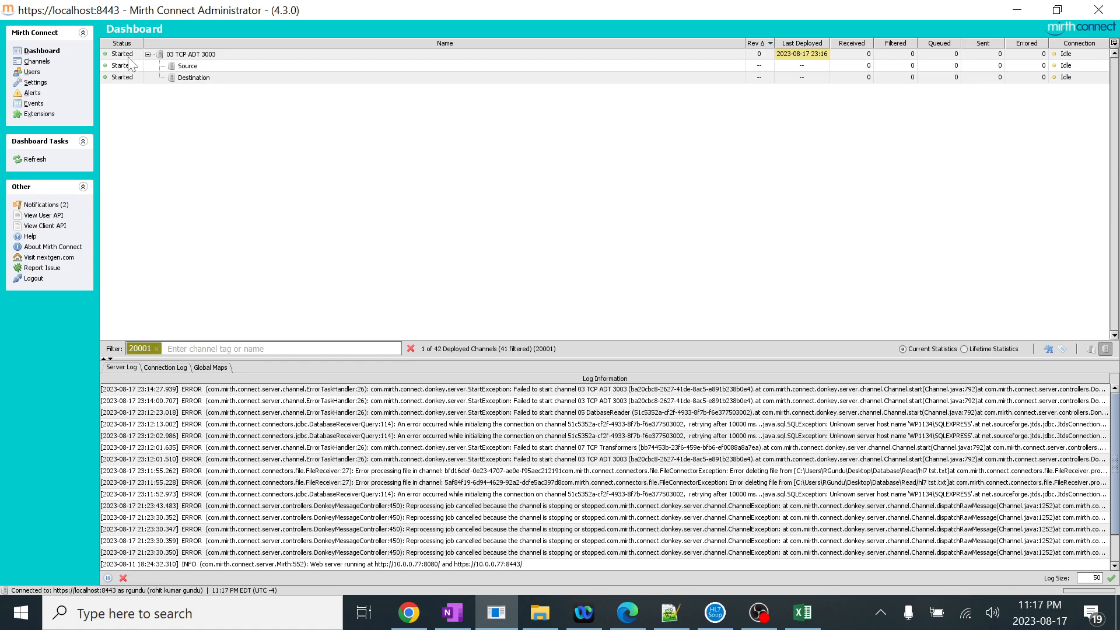
pyautogui.rightClick(129, 57)
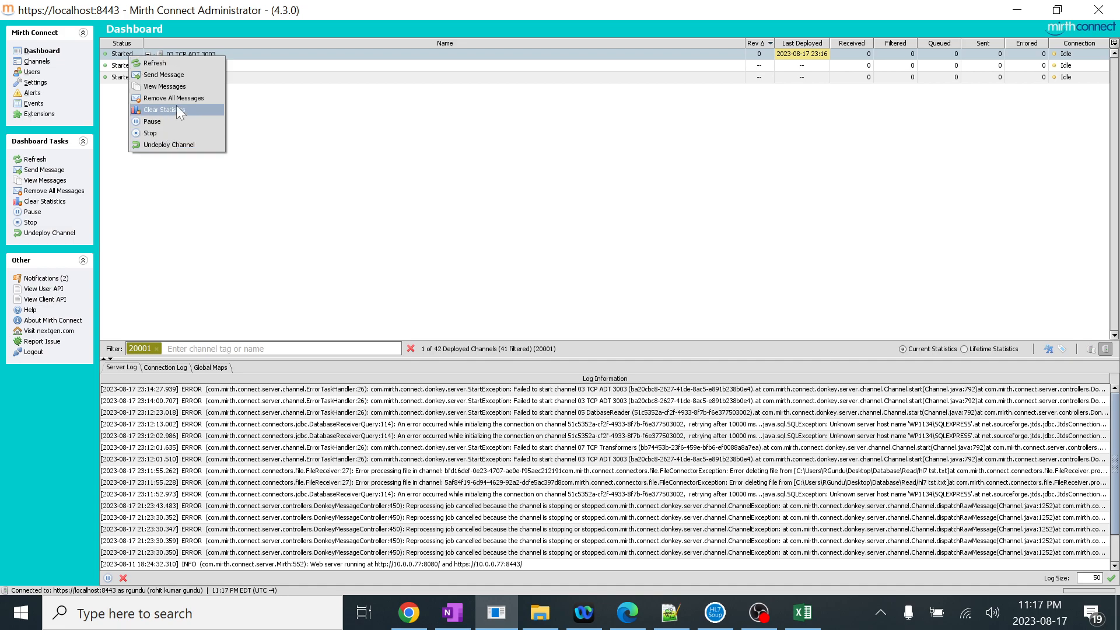
pyautogui.click(292, 126)
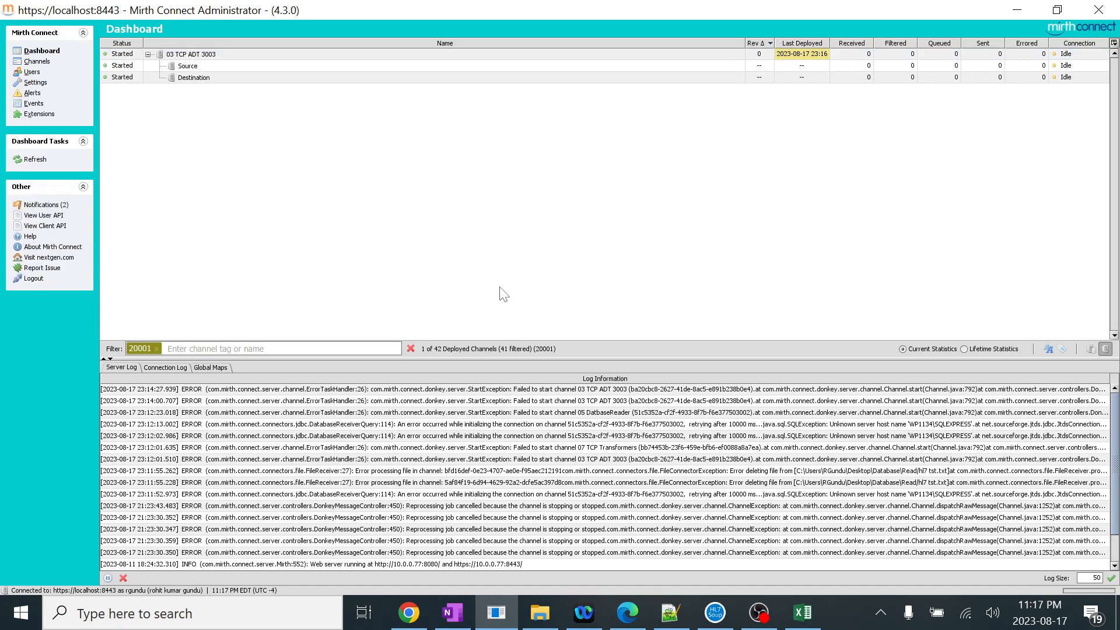
# - Check the 35 Tags and Filter page in OneNote and return to Mirth Connect Administrator
pyautogui.click(454, 612)
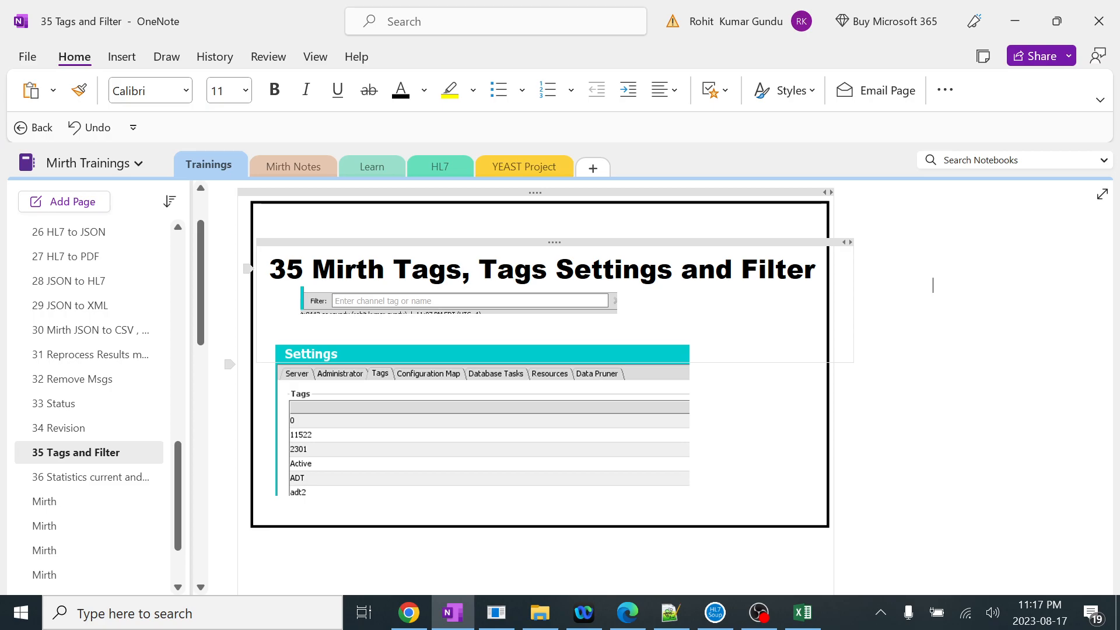
pyautogui.click(496, 613)
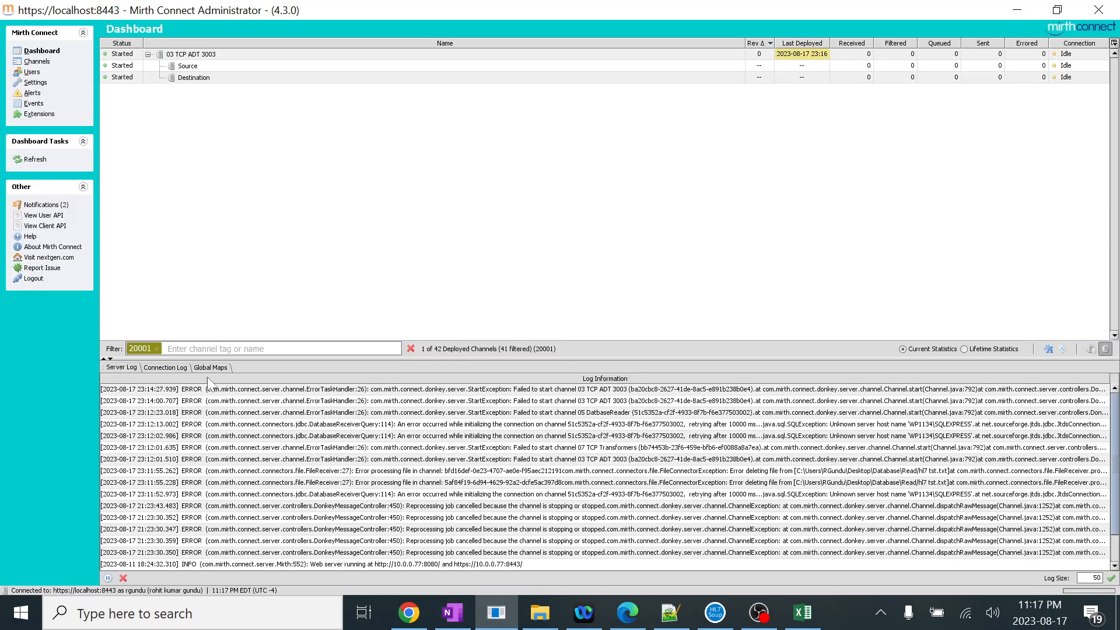
# - Clear the dashboard filter and filter the deployed channels by the tag 20001 again
pyautogui.click(157, 349)
pyautogui.write('2')
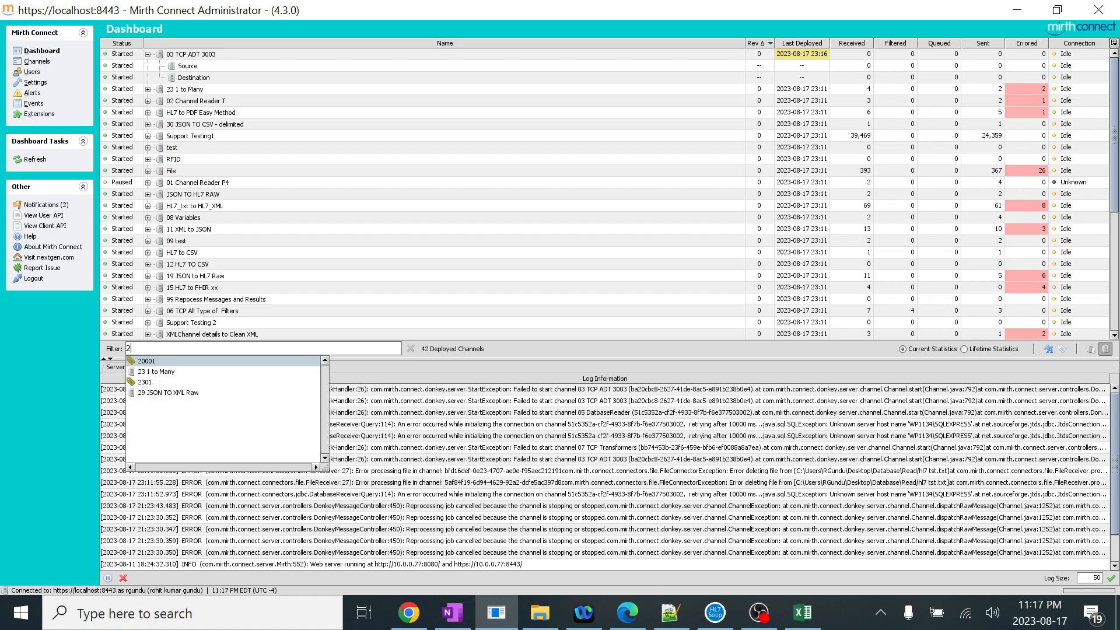
pyautogui.write('0001')
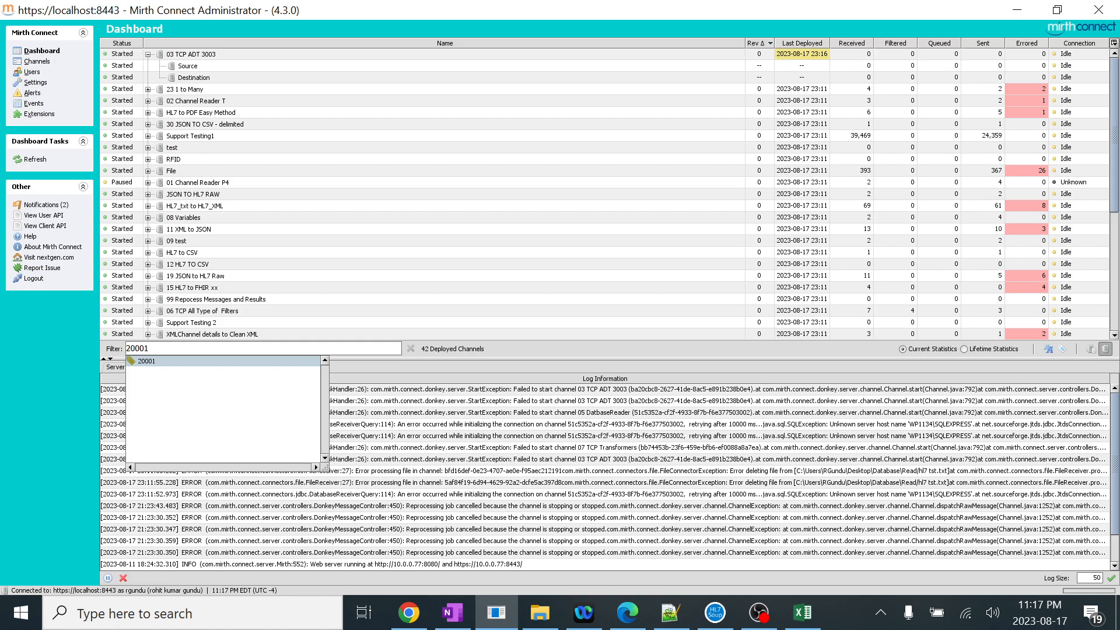
pyautogui.press('Return')
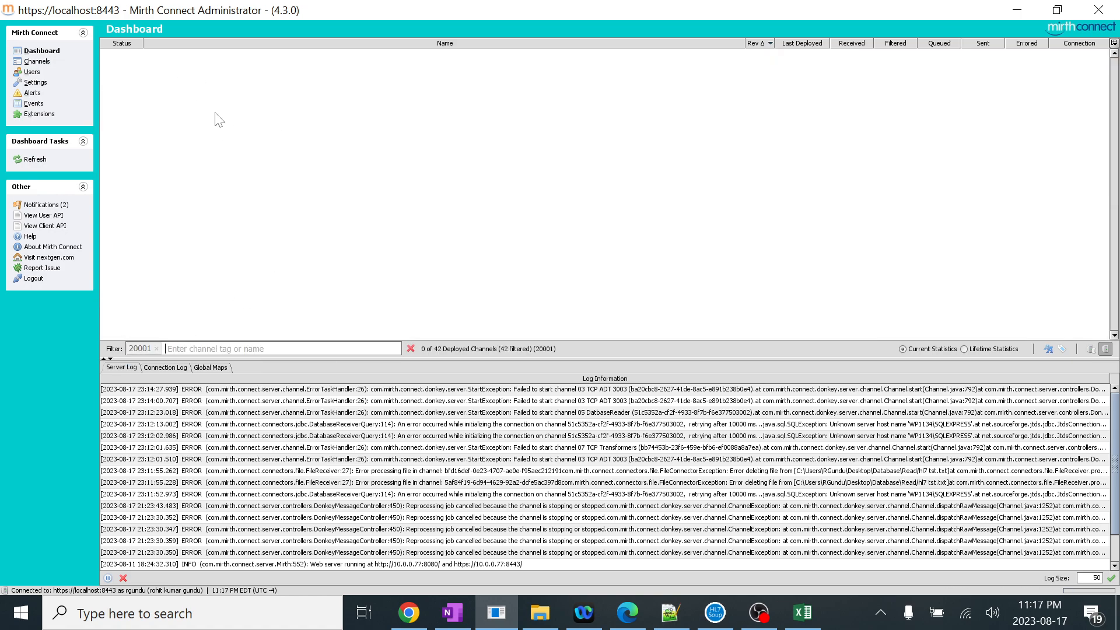
# - Clear the 20001 tag filter on the dashboard and in the channel list
pyautogui.click(159, 349)
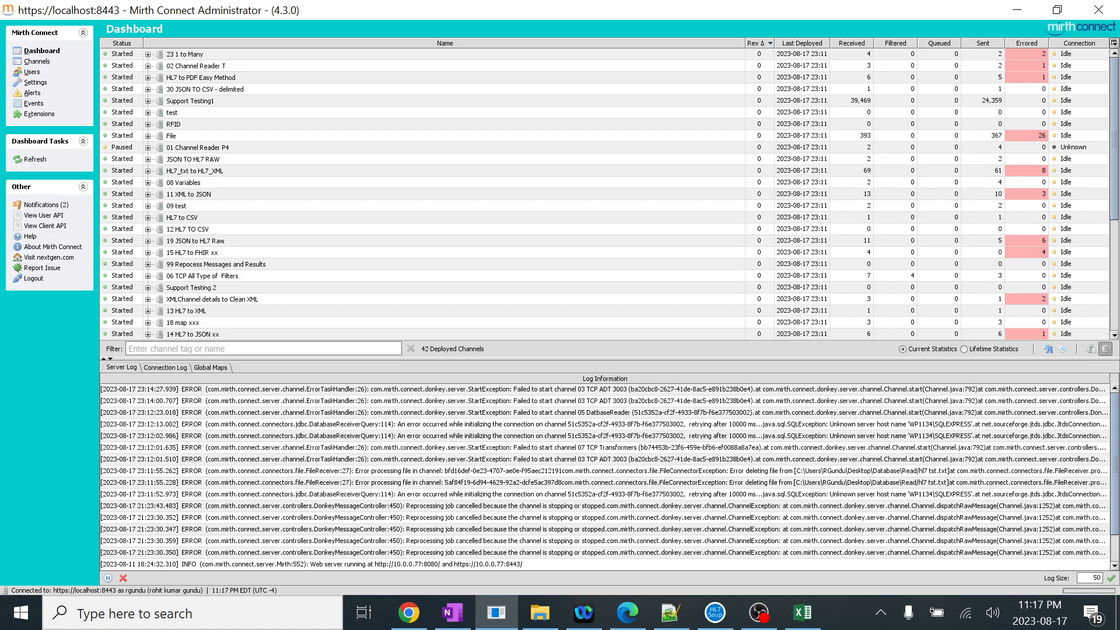
pyautogui.scroll(-3, 363, 207)
pyautogui.scroll(3, 339, 228)
pyautogui.scroll(-3, 325, 217)
pyautogui.click(38, 61)
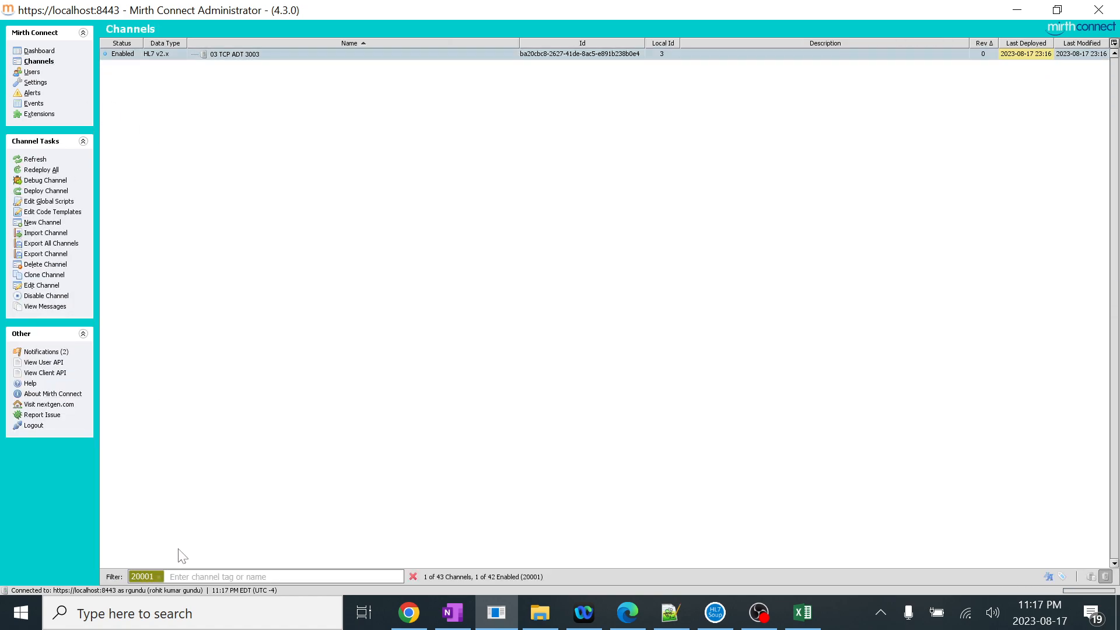
pyautogui.click(164, 577)
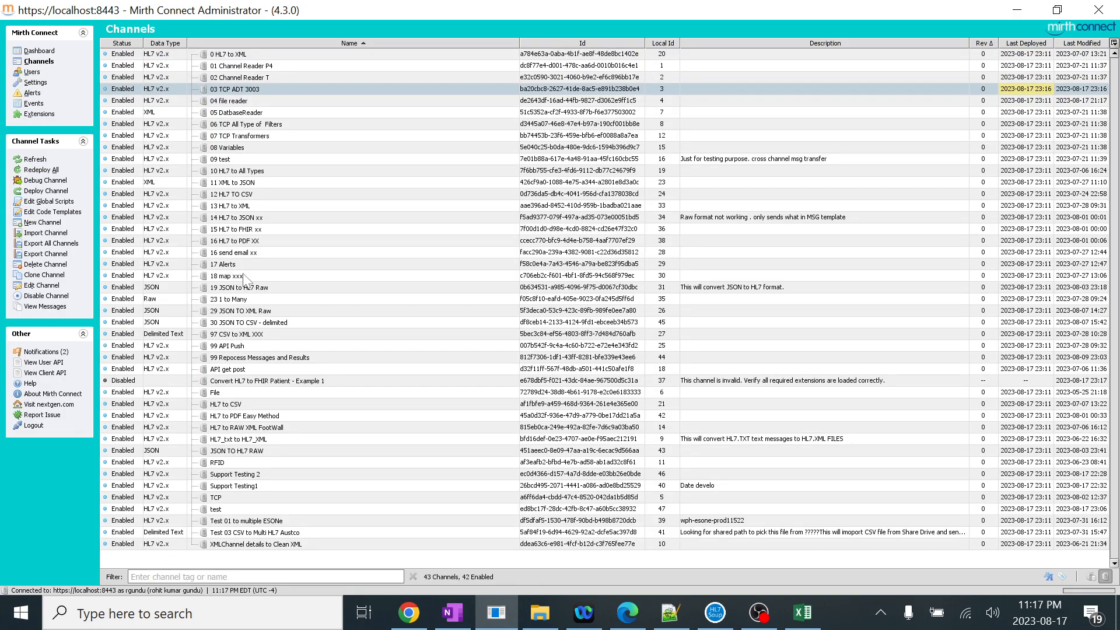
# - Open the channel 11 XML to JSON to check its tags and return to the channel list
pyautogui.write('prd')
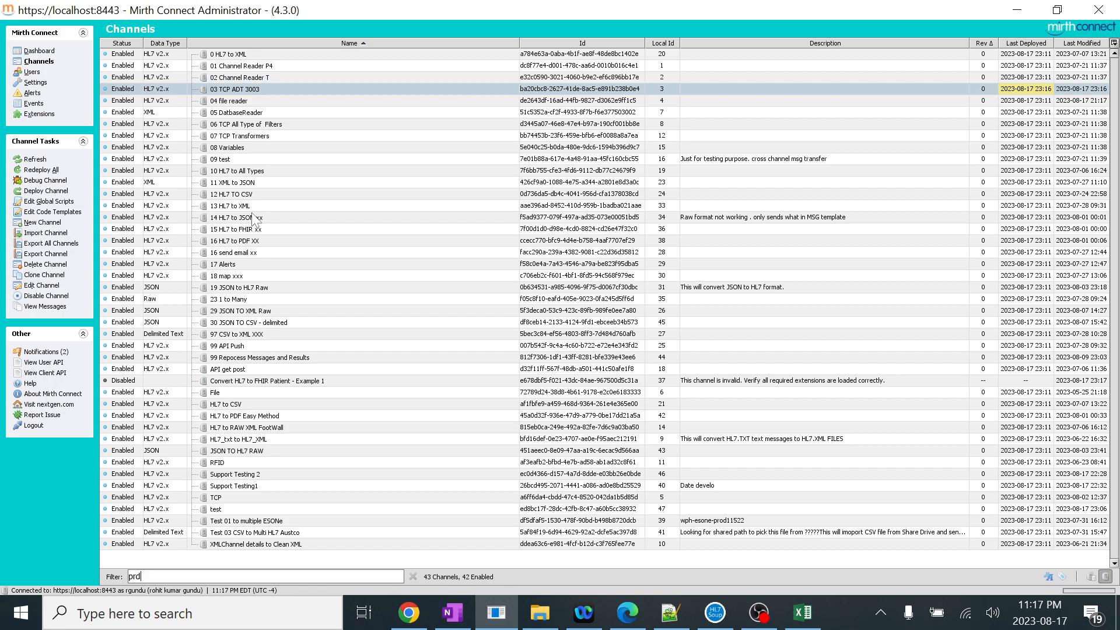
pyautogui.click(250, 183)
pyautogui.doubleClick(250, 183)
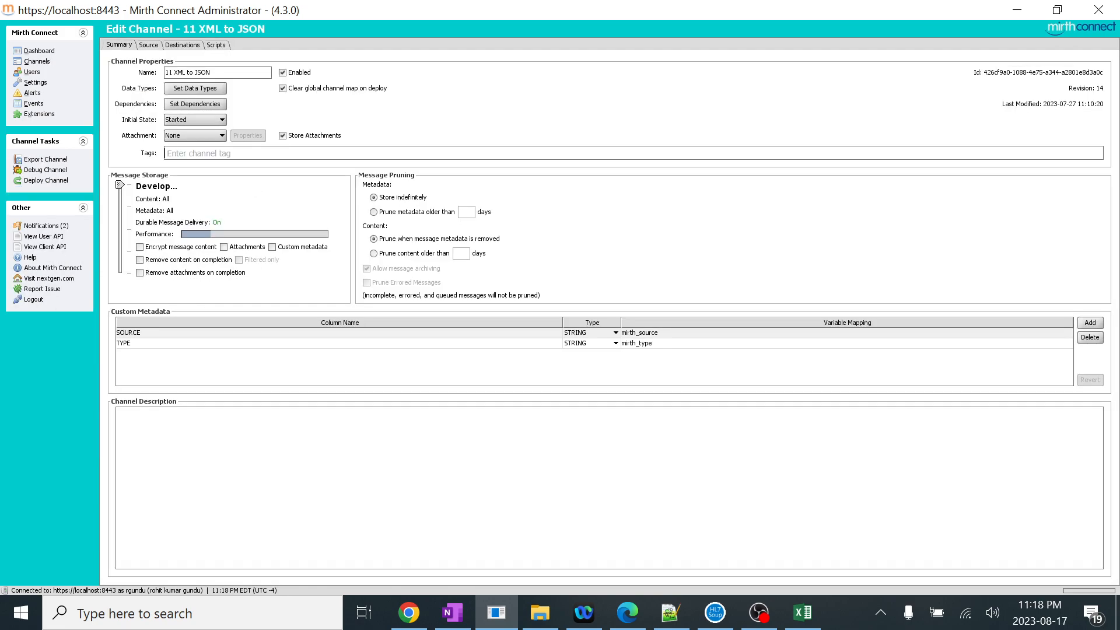
pyautogui.click(42, 61)
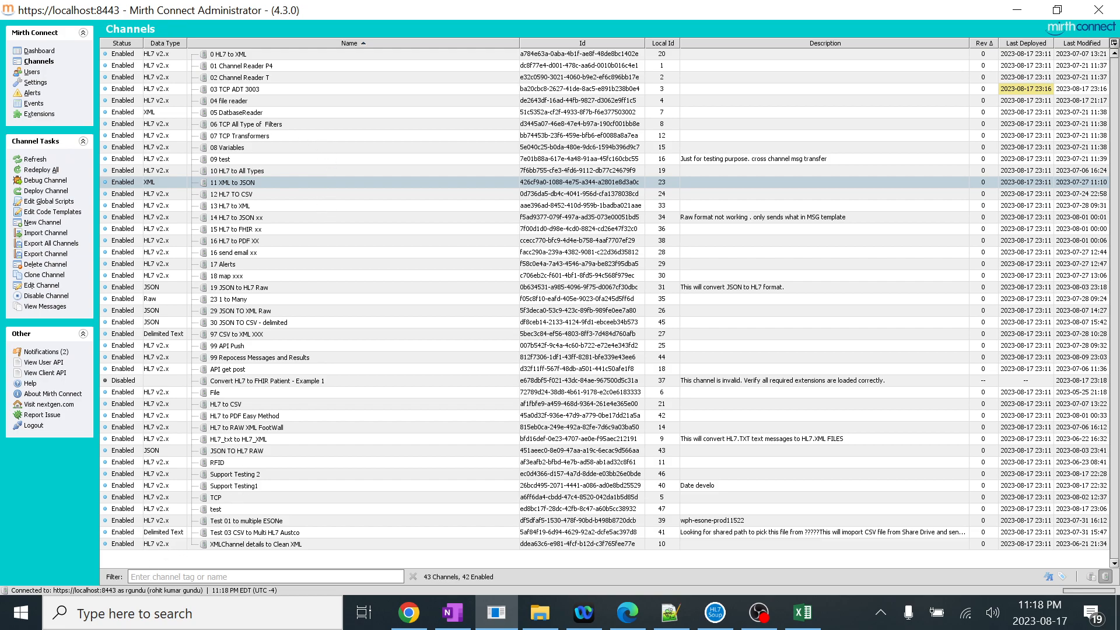
# - Filter the channel list by the tag clean and remove the filter again
pyautogui.click(147, 577)
pyautogui.write('1')
pyautogui.press('BackSpace')
pyautogui.write('cl')
pyautogui.press('Return')
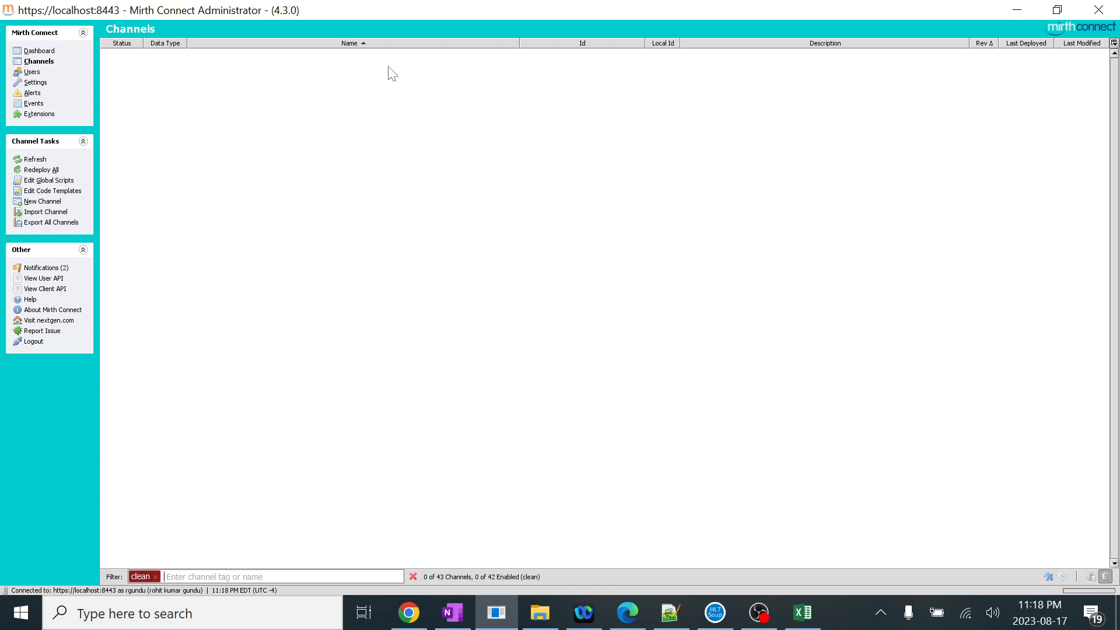
pyautogui.click(413, 576)
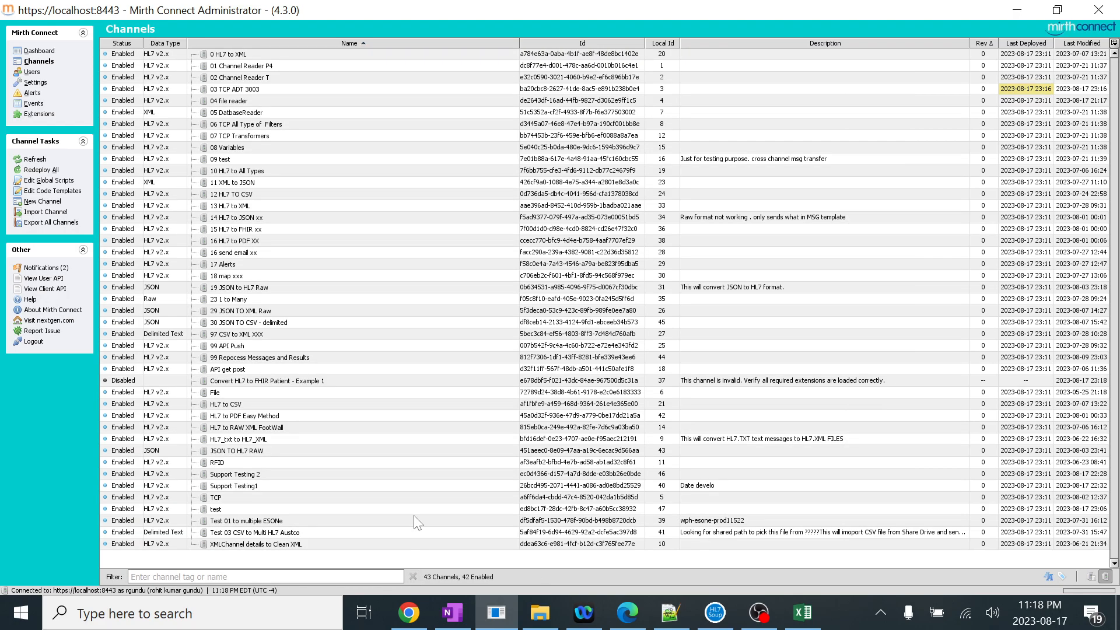
# - Open the Tags settings and examine the existing tags with their colors and channel counts
pyautogui.click(34, 84)
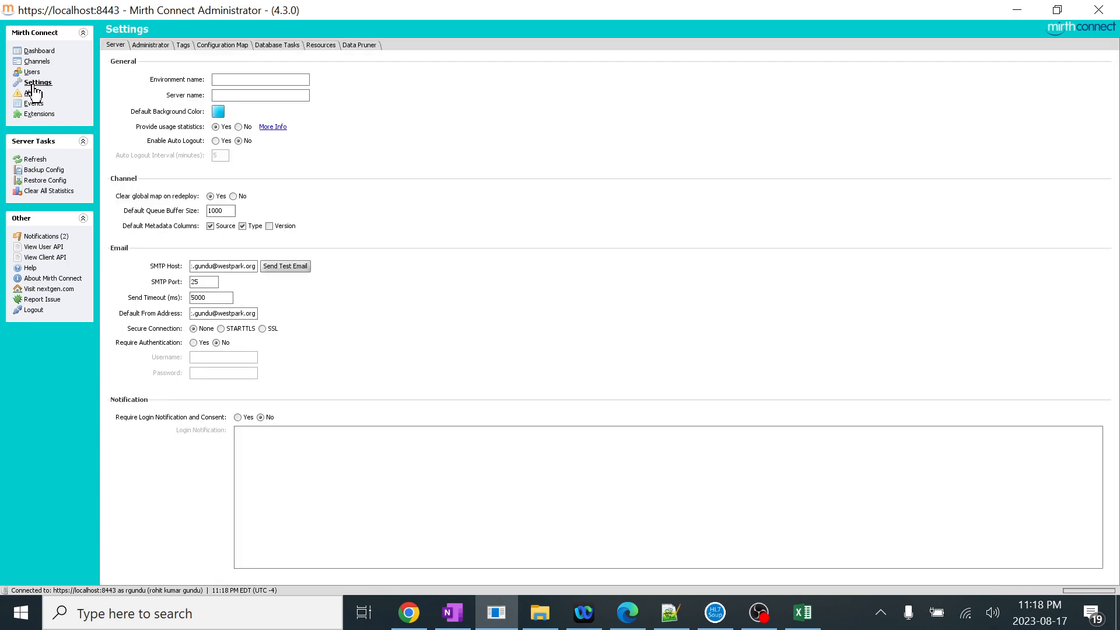
pyautogui.click(183, 46)
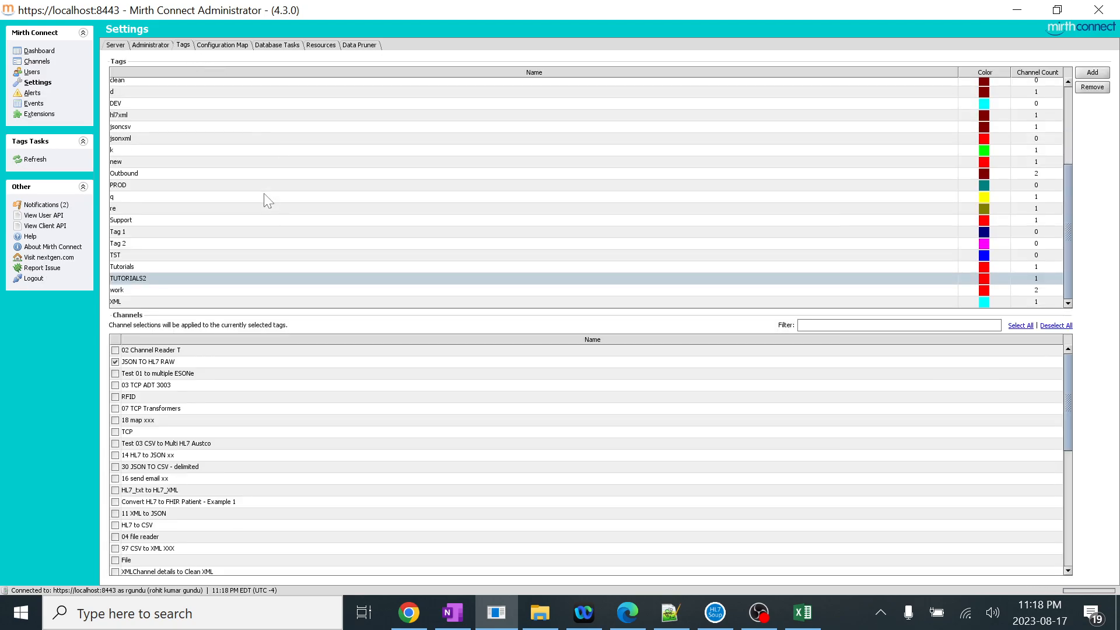
pyautogui.scroll(3, 911, 177)
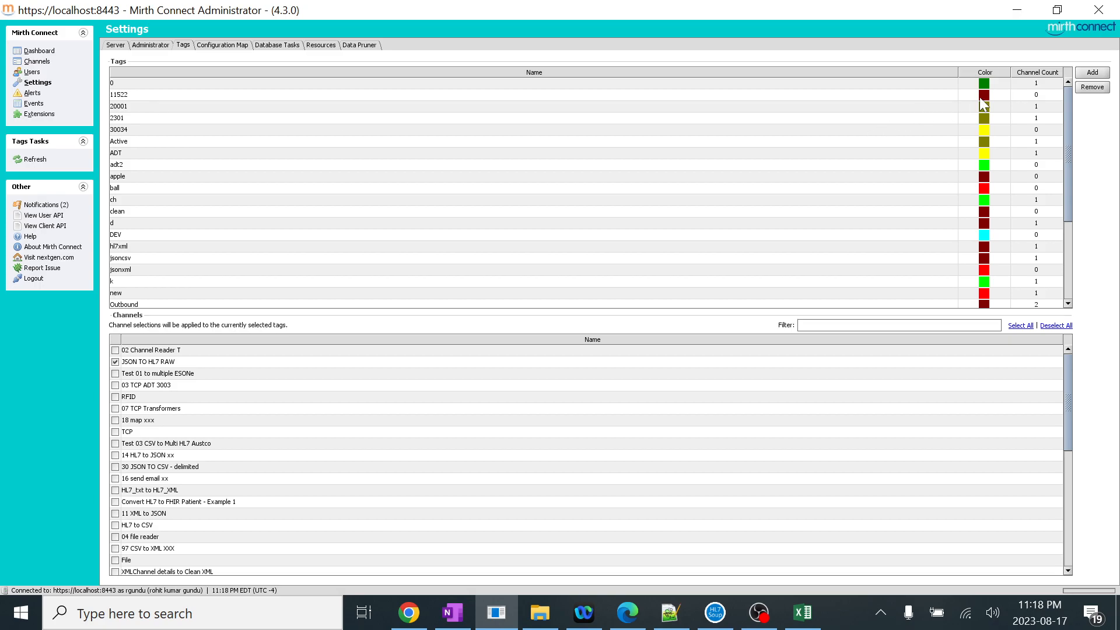
pyautogui.click(132, 85)
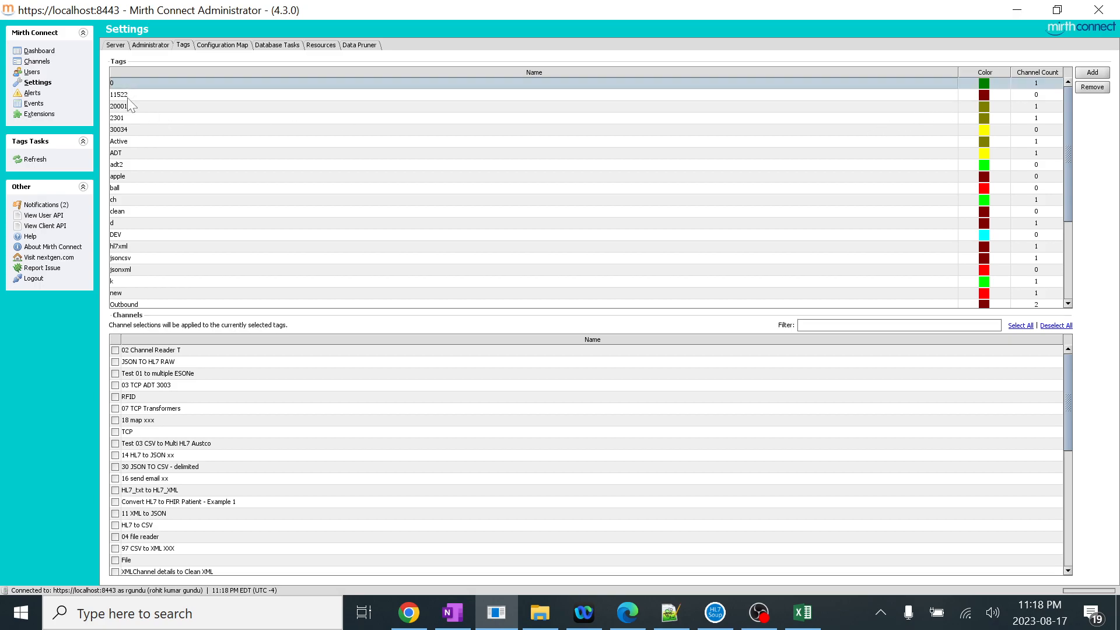
pyautogui.click(127, 97)
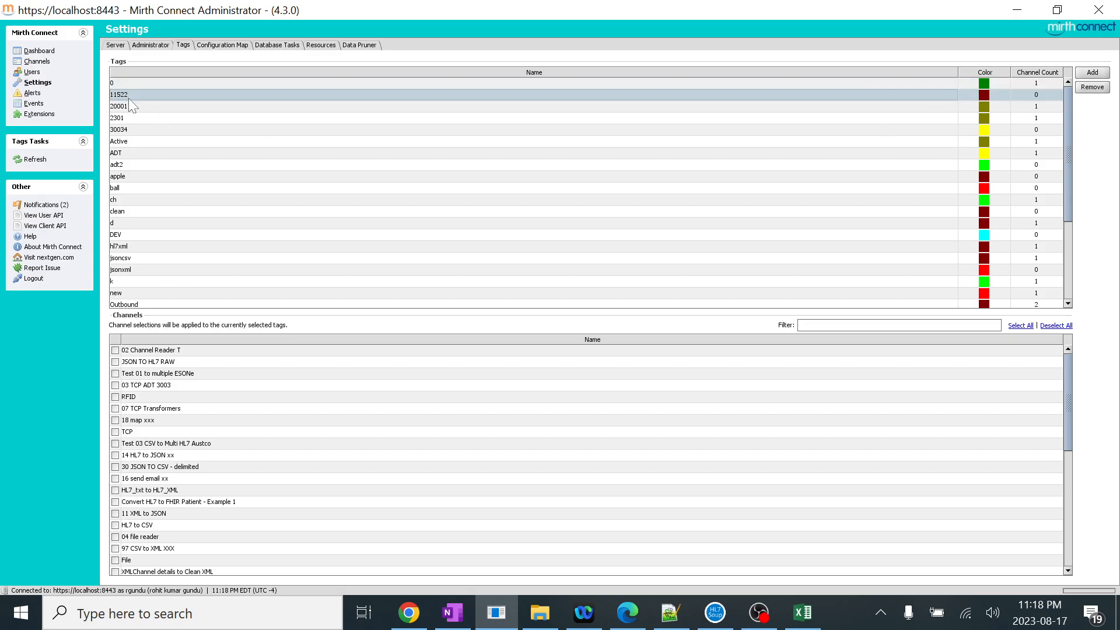
pyautogui.scroll(-3, 134, 221)
pyautogui.scroll(3, 135, 231)
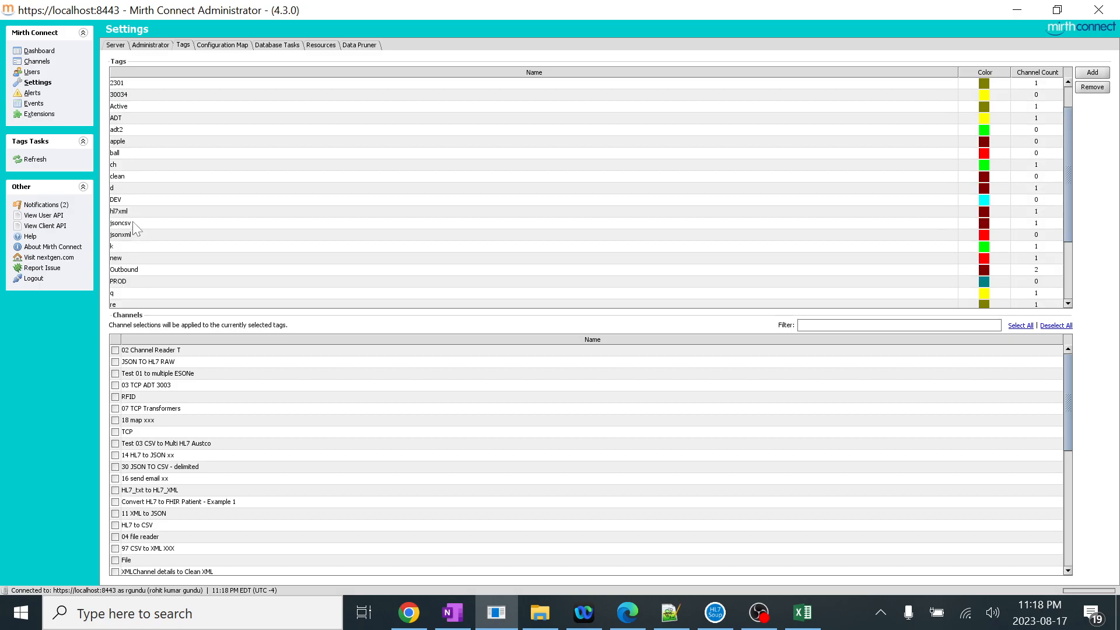
pyautogui.click(133, 212)
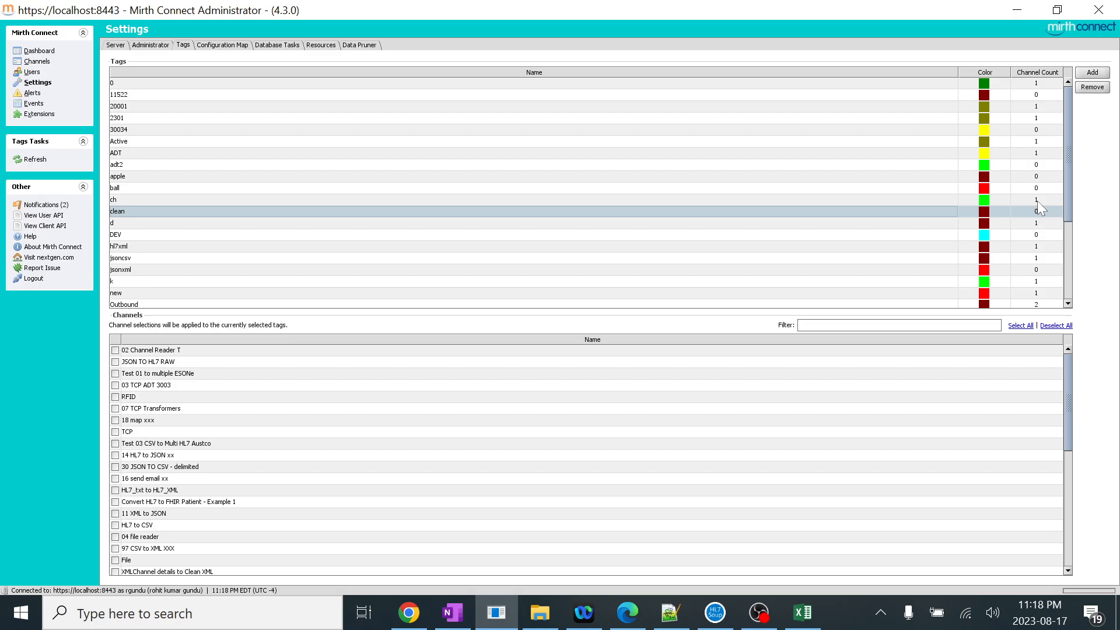
pyautogui.click(1043, 86)
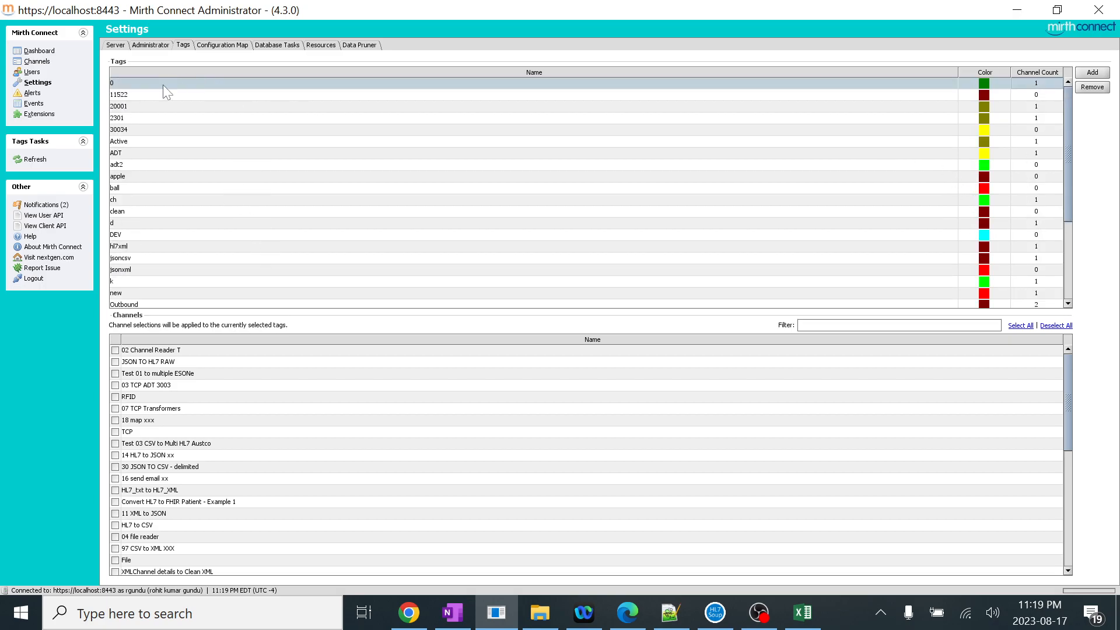
# - Add a new tag in the Tags settings and name it PRD
pyautogui.scroll(-4, 178, 232)
pyautogui.click(1092, 72)
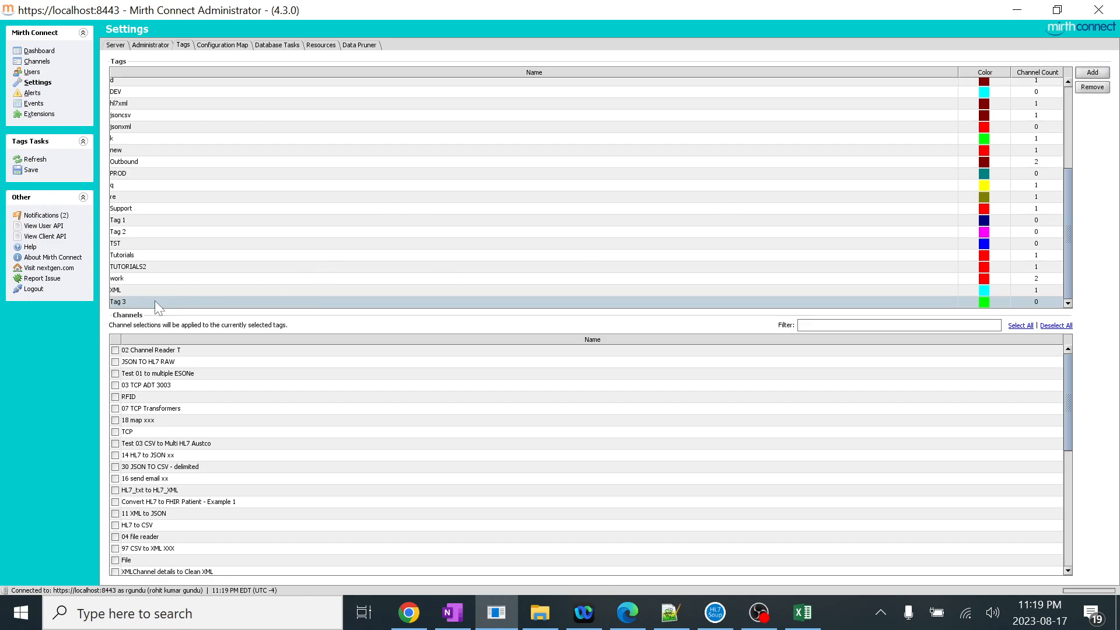
pyautogui.doubleClick(155, 300)
pyautogui.moveTo(127, 302); pyautogui.dragTo(115, 301)
pyautogui.press('BackSpace')
pyautogui.write('PRD')
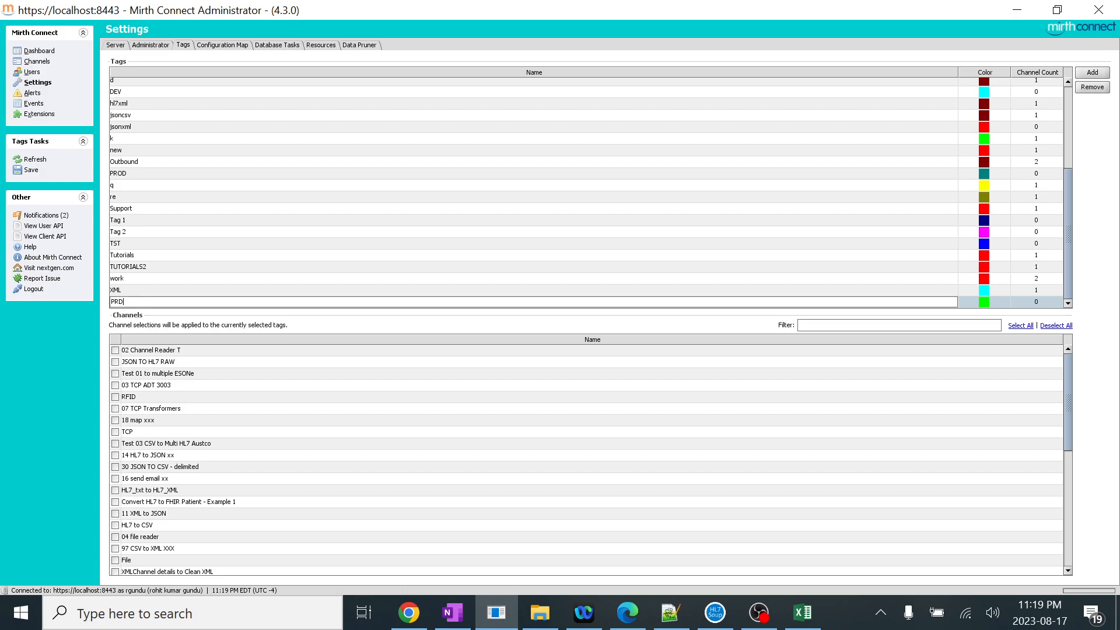
pyautogui.click(280, 283)
pyautogui.click(224, 300)
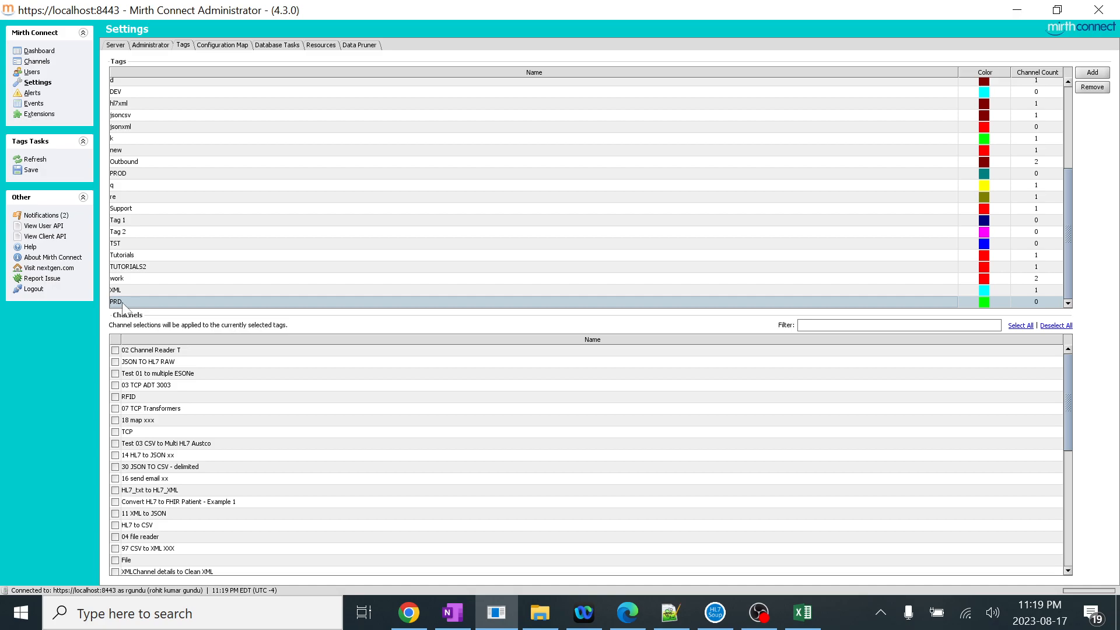
# - Assign PRD to 02 Channel Reader T, JSON TO HL7 RAW, Test 01 to multiple ESONe, 03 TCP ADT 3003 and RFID, saving the tag changes
pyautogui.click(115, 350)
pyautogui.click(115, 361)
pyautogui.click(115, 373)
pyautogui.click(115, 385)
pyautogui.click(115, 396)
pyautogui.click(38, 62)
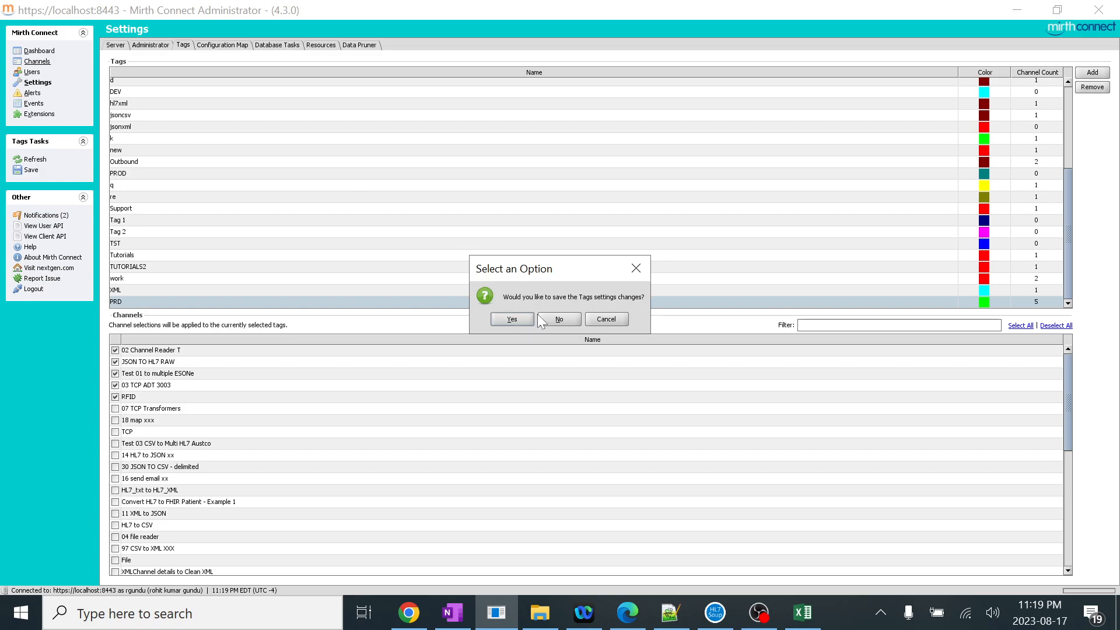
pyautogui.click(517, 319)
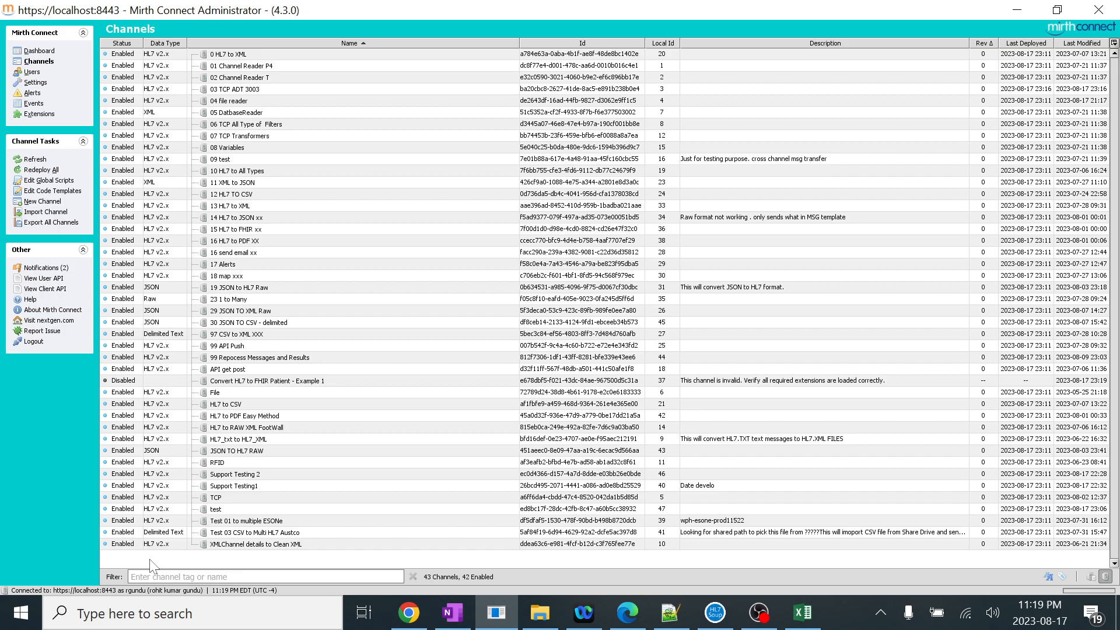
# - Filter the channel list by the tag PRD and check the tags of 02 Channel Reader T
pyautogui.write('PRD')
pyautogui.press('Return')
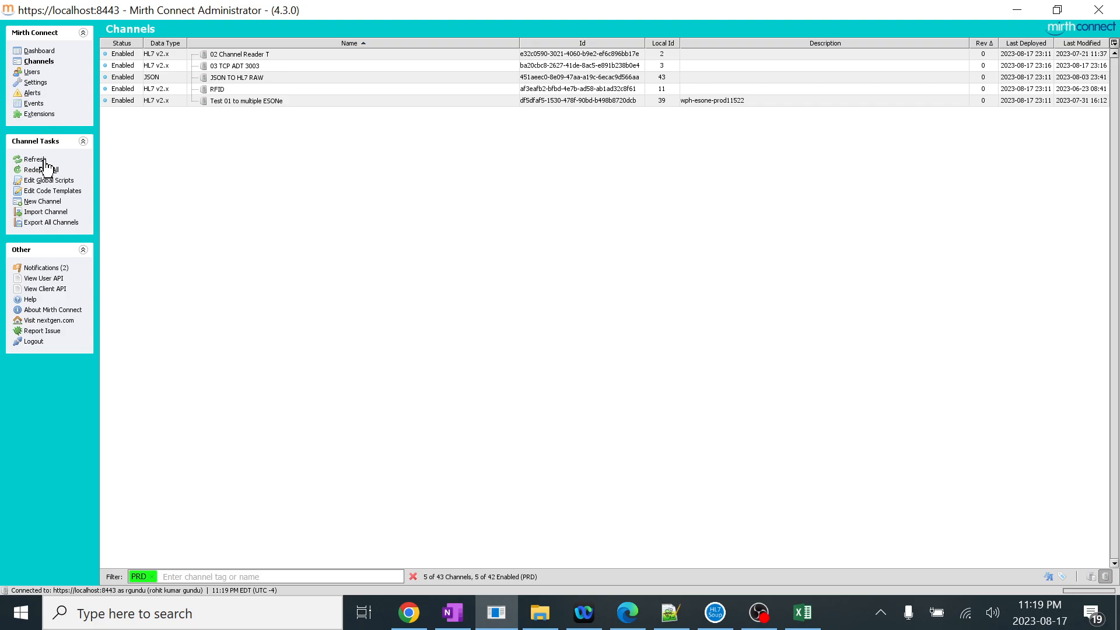
pyautogui.doubleClick(245, 57)
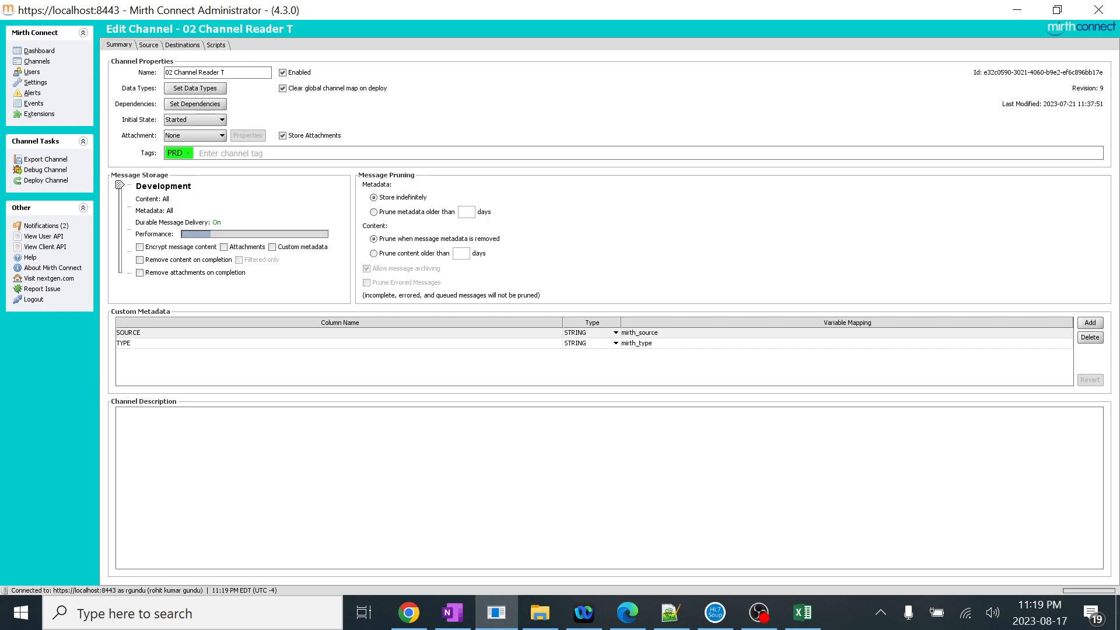
pyautogui.click(39, 64)
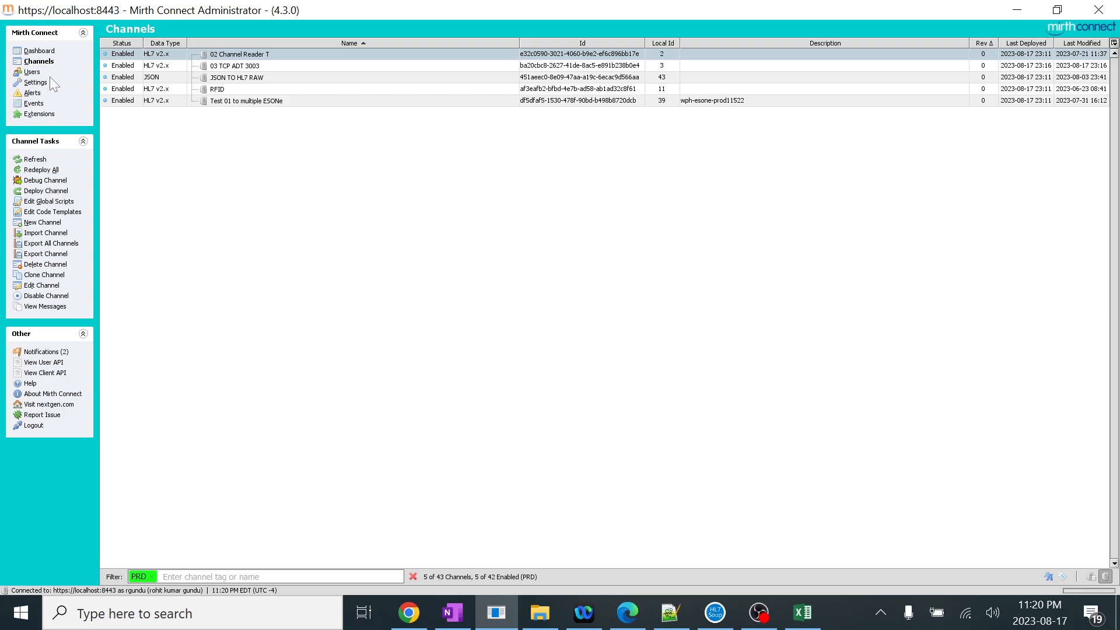
# - Unassign the PRD tag from all five of its channels in the Tags settings and save the changes
pyautogui.click(37, 82)
pyautogui.click(183, 45)
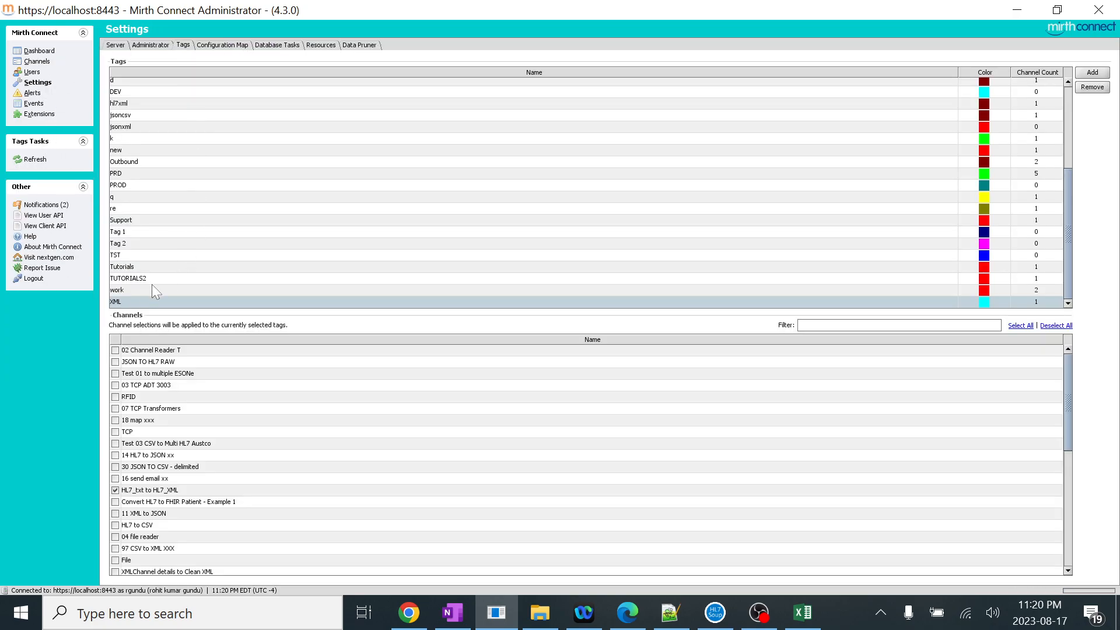
pyautogui.moveTo(1070, 195); pyautogui.dragTo(1051, 274)
pyautogui.scroll(2, 131, 217)
pyautogui.click(120, 235)
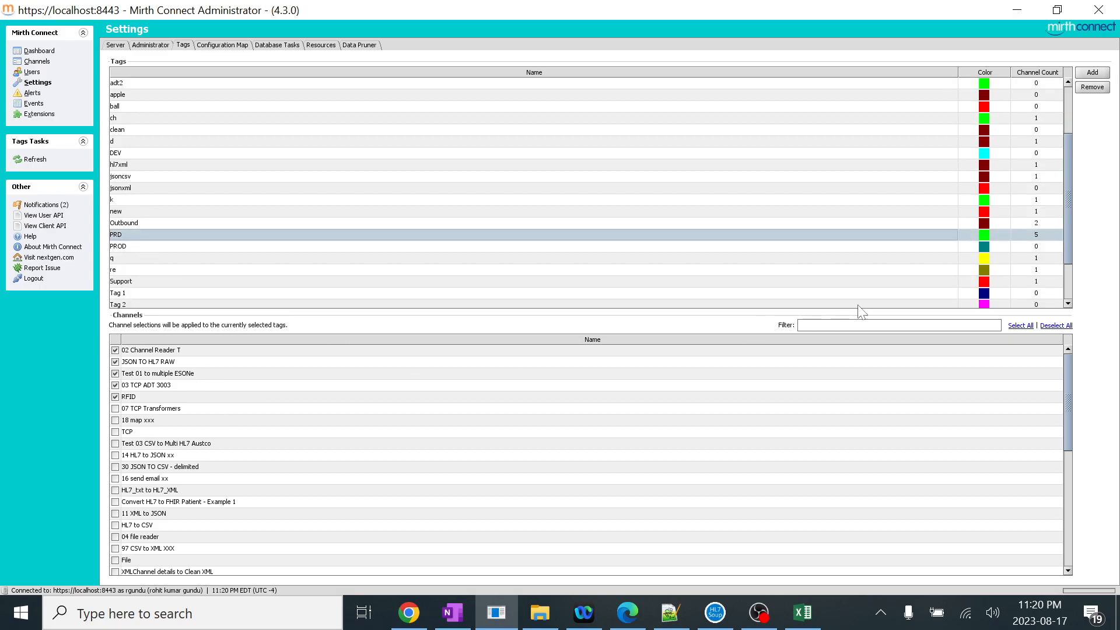
pyautogui.click(115, 396)
pyautogui.click(115, 385)
pyautogui.click(115, 373)
pyautogui.click(115, 362)
pyautogui.click(115, 350)
pyautogui.click(38, 62)
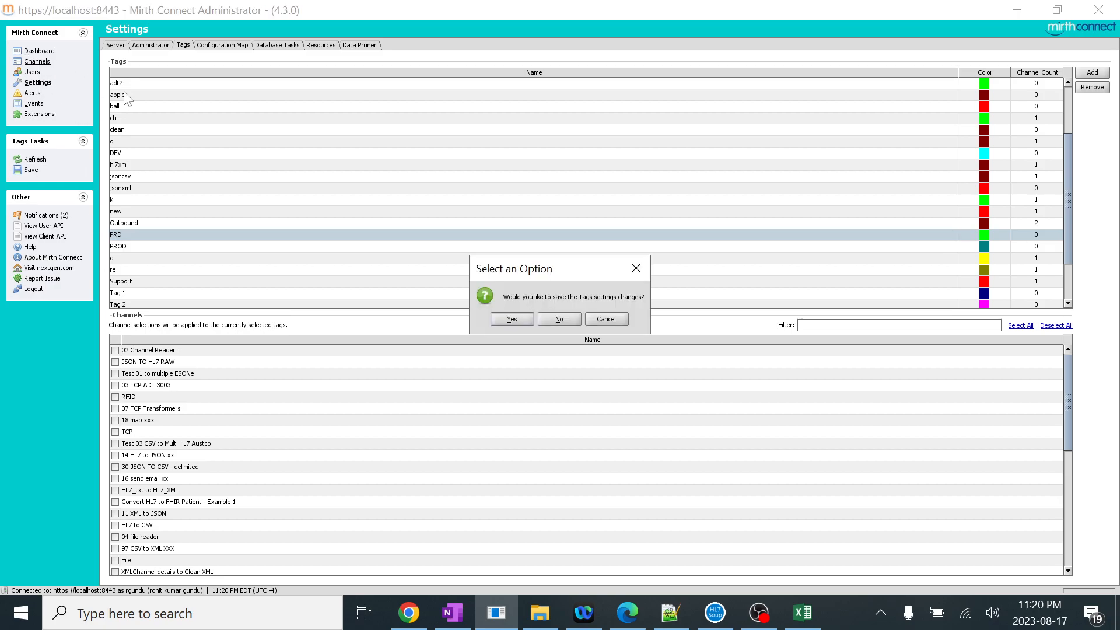
pyautogui.click(518, 316)
# - Filter the channel list by PRD to check whether any channel still carries the tag
pyautogui.click(152, 577)
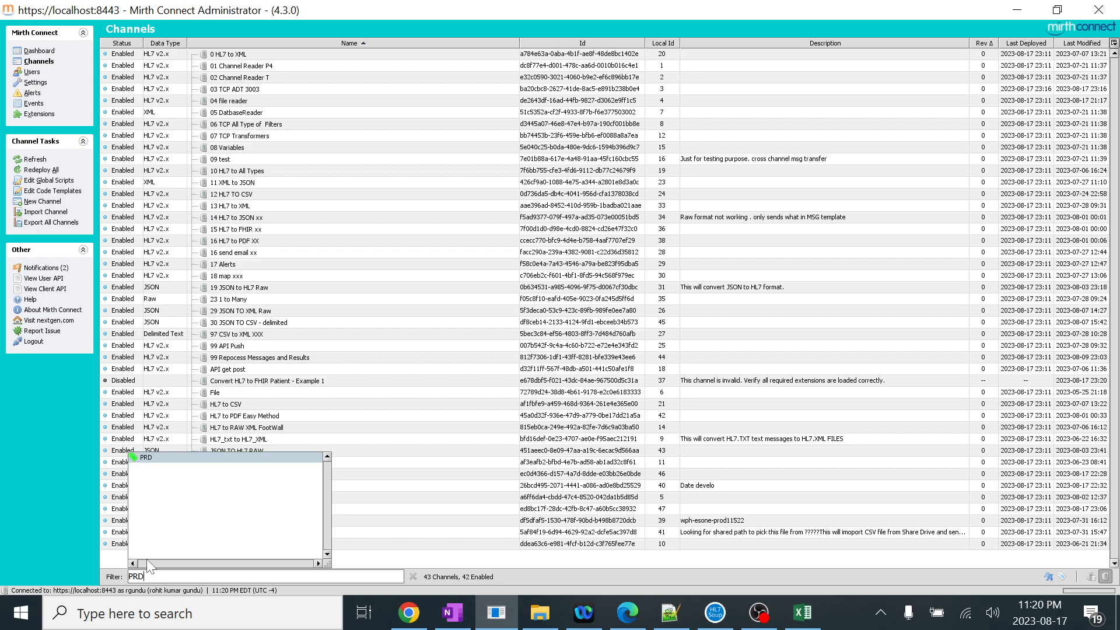
pyautogui.click(143, 467)
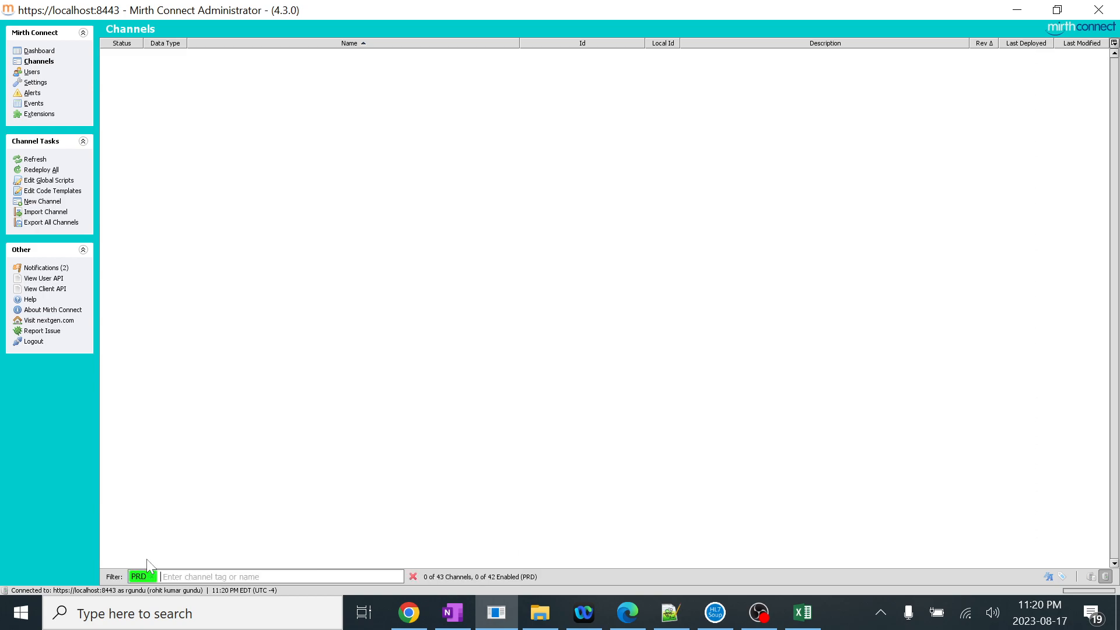
# - Remove the PRD tag in the Tags settings and save the changes
pyautogui.click(36, 82)
pyautogui.click(183, 45)
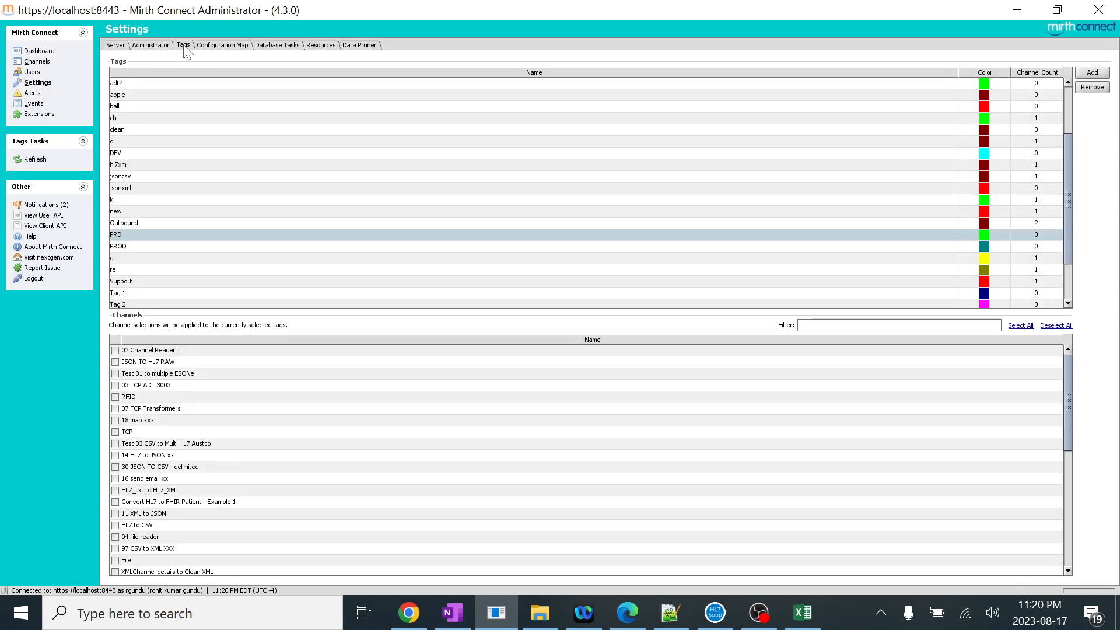
pyautogui.click(779, 237)
pyautogui.click(1093, 87)
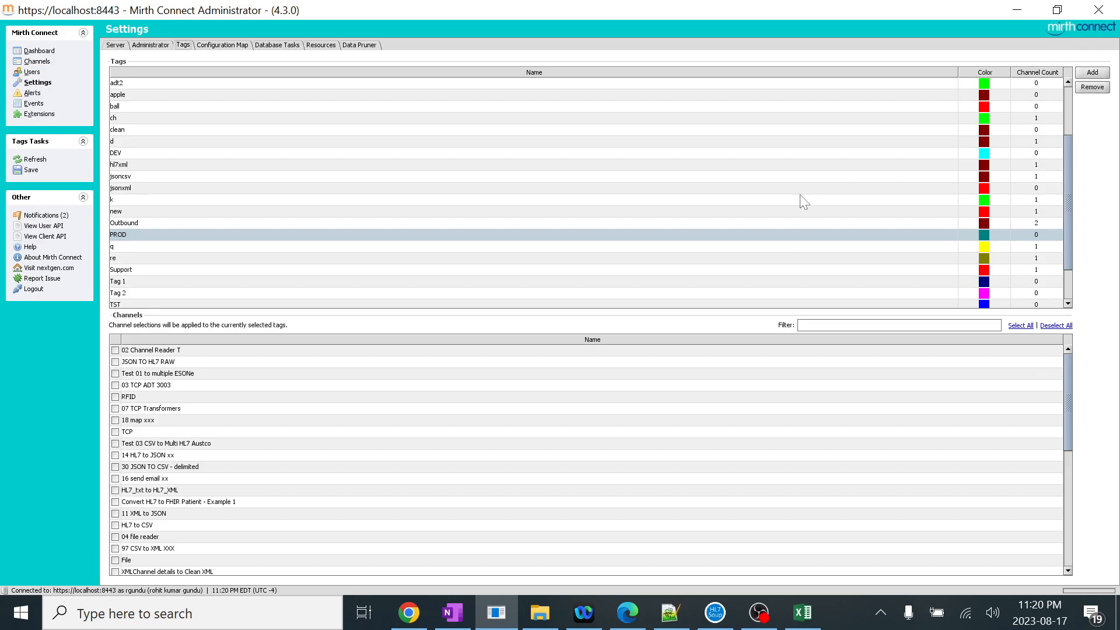
pyautogui.click(38, 70)
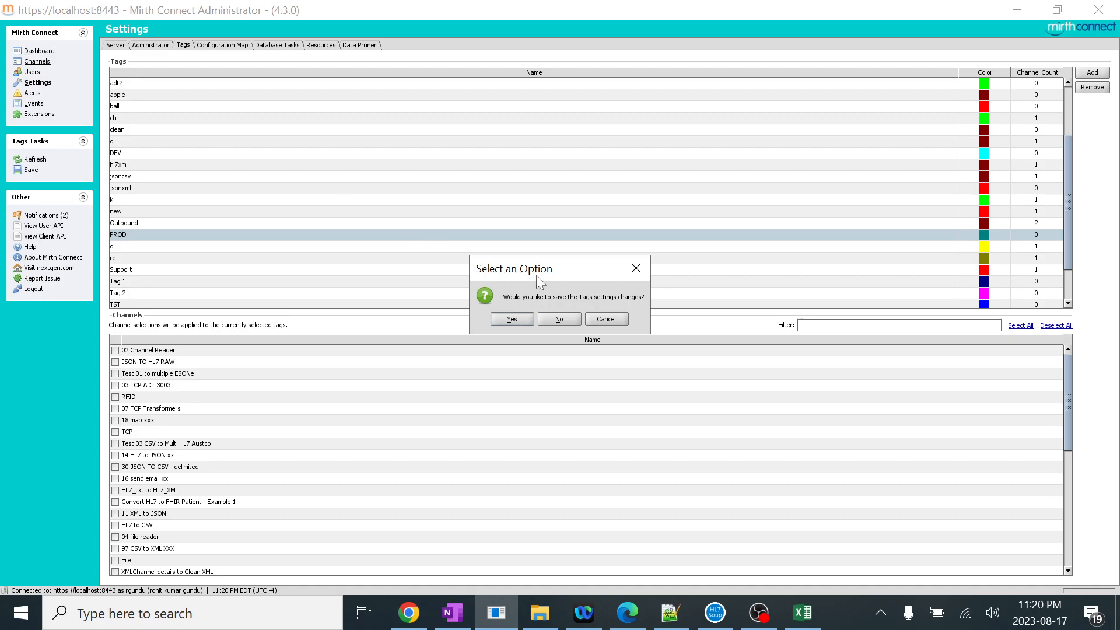
pyautogui.click(512, 319)
# - Search the channel filter for PRD to check whether the removed tag is still offered
pyautogui.click(152, 577)
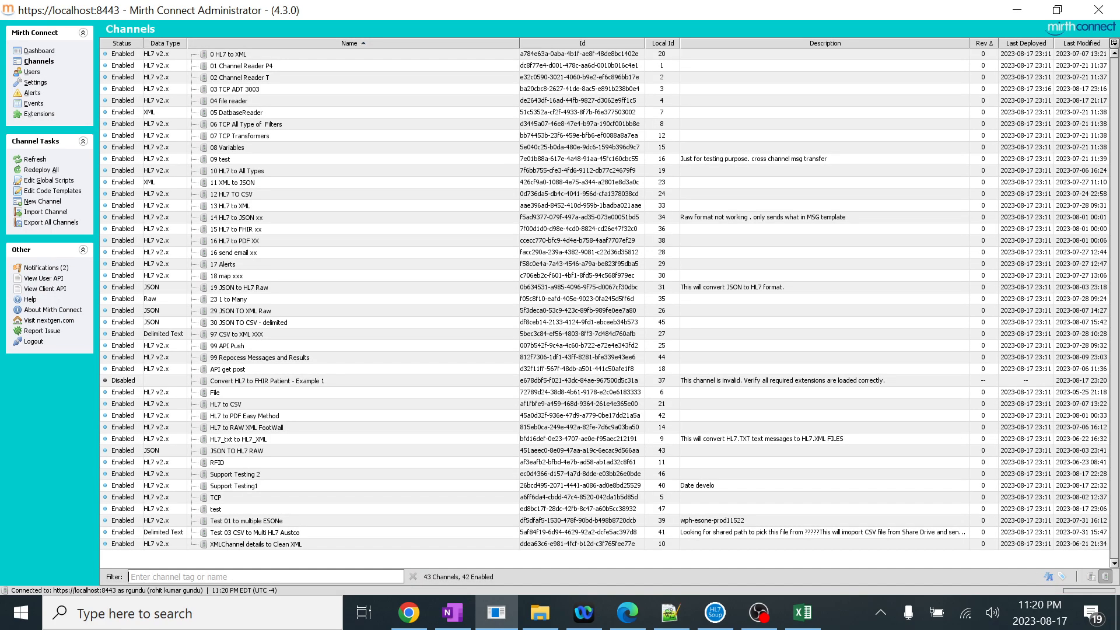
pyautogui.write('PRD')
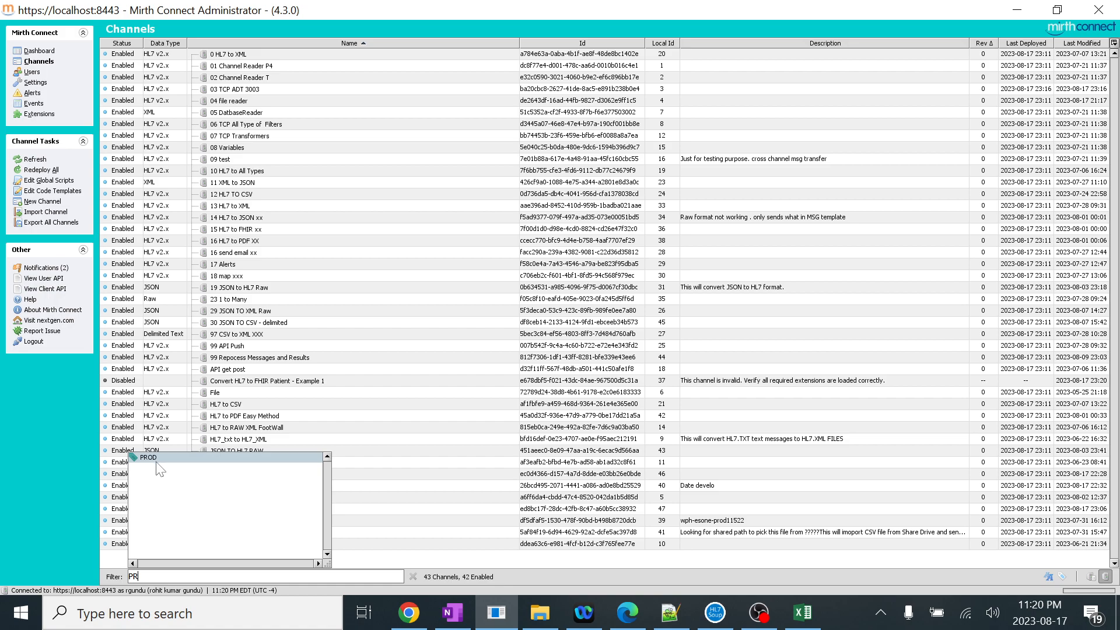
pyautogui.write('D')
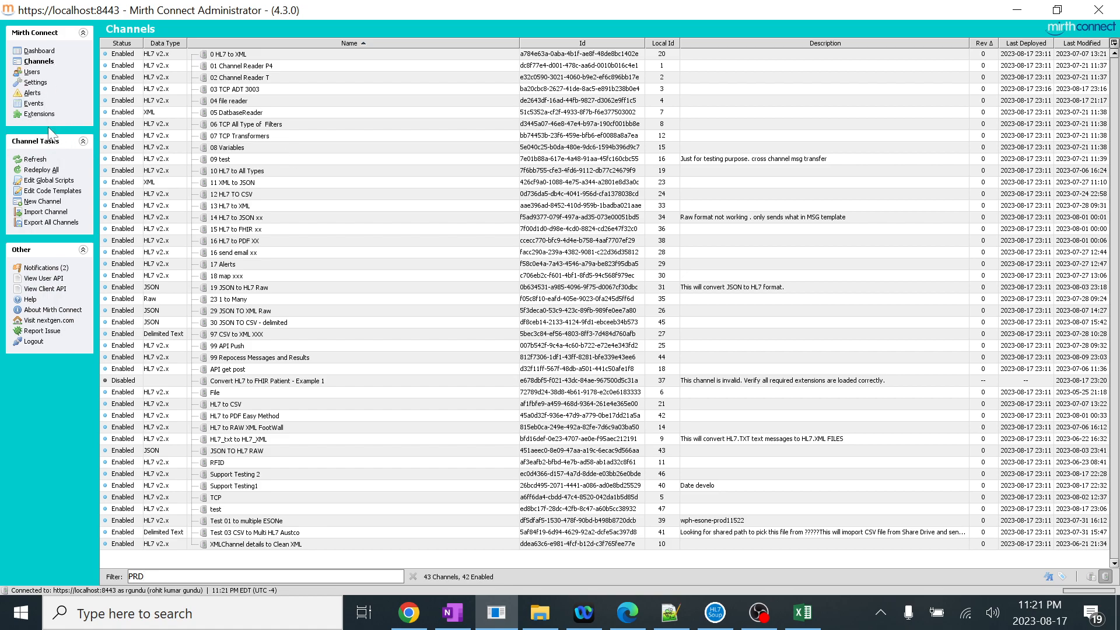
# - Examine the tag list in the settings and the channel assignments of Tutorials, TUTORIALS2, jsonxml, jsoncsv and TST
pyautogui.click(36, 82)
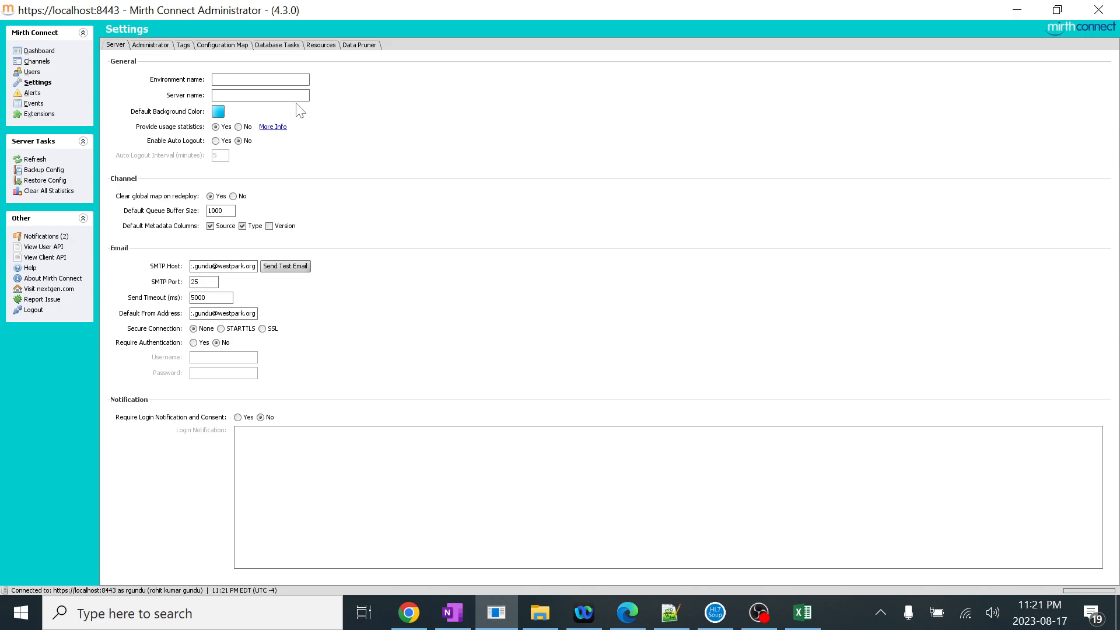
pyautogui.click(187, 47)
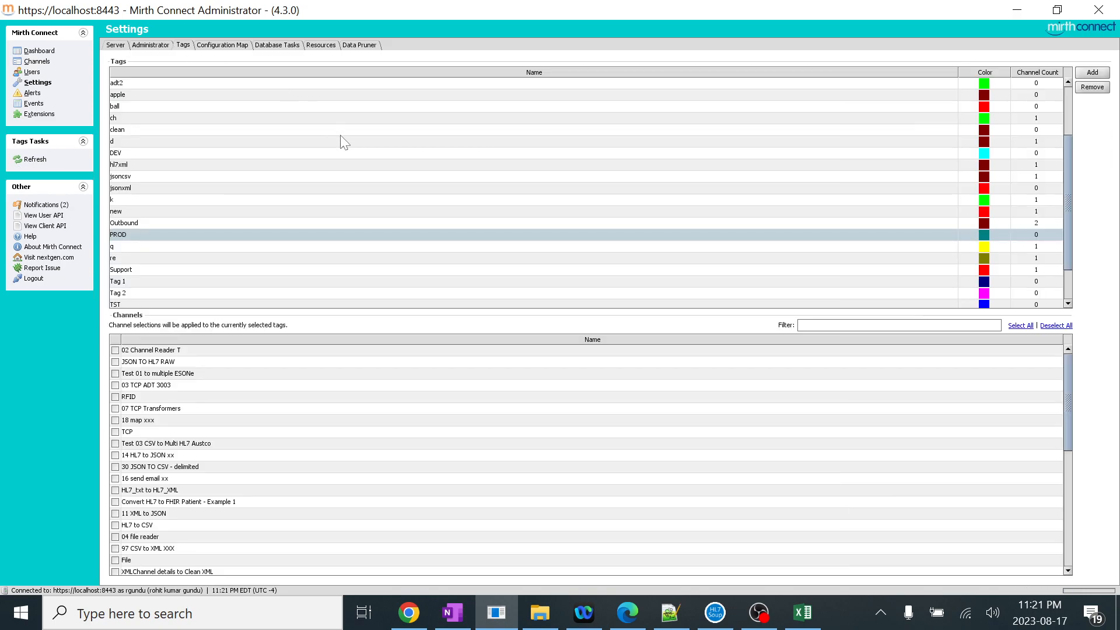
pyautogui.scroll(-2, 338, 164)
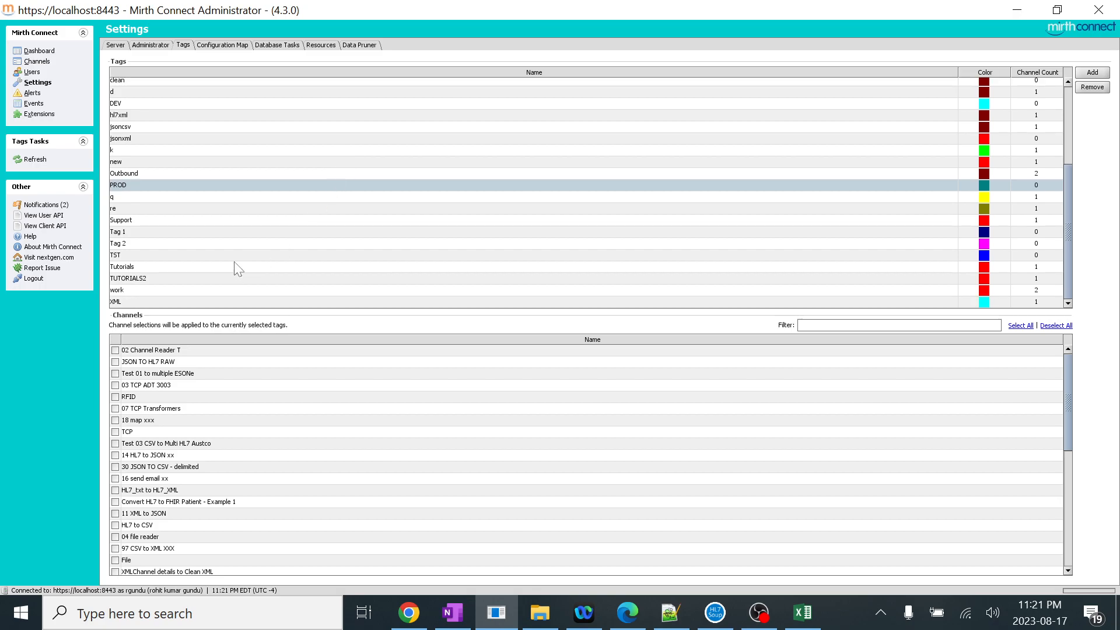
pyautogui.click(140, 268)
pyautogui.click(144, 278)
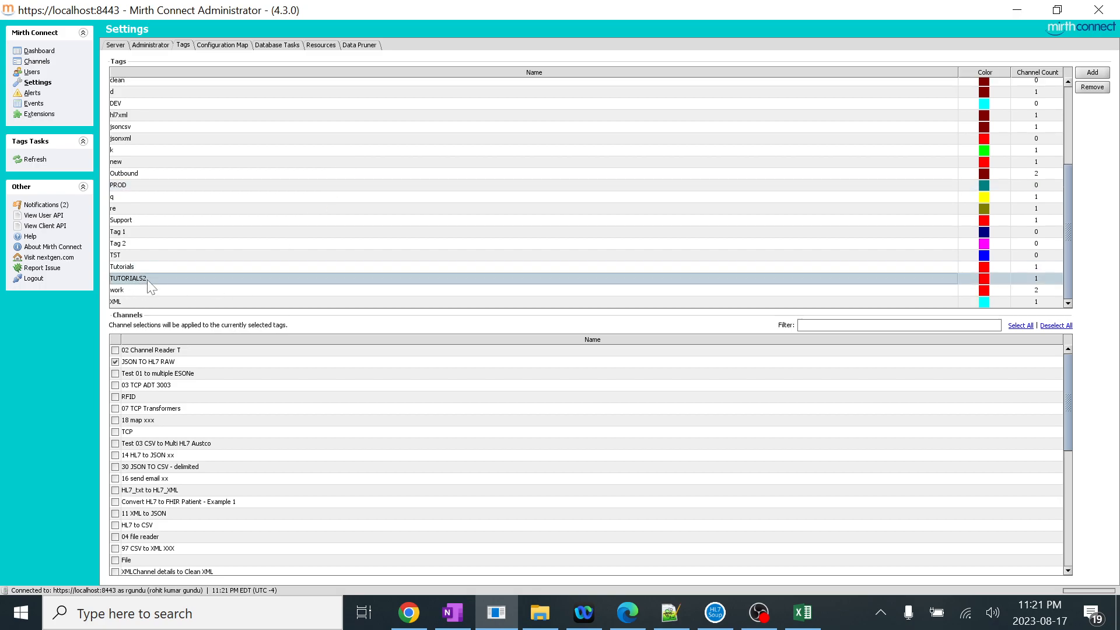
pyautogui.click(136, 269)
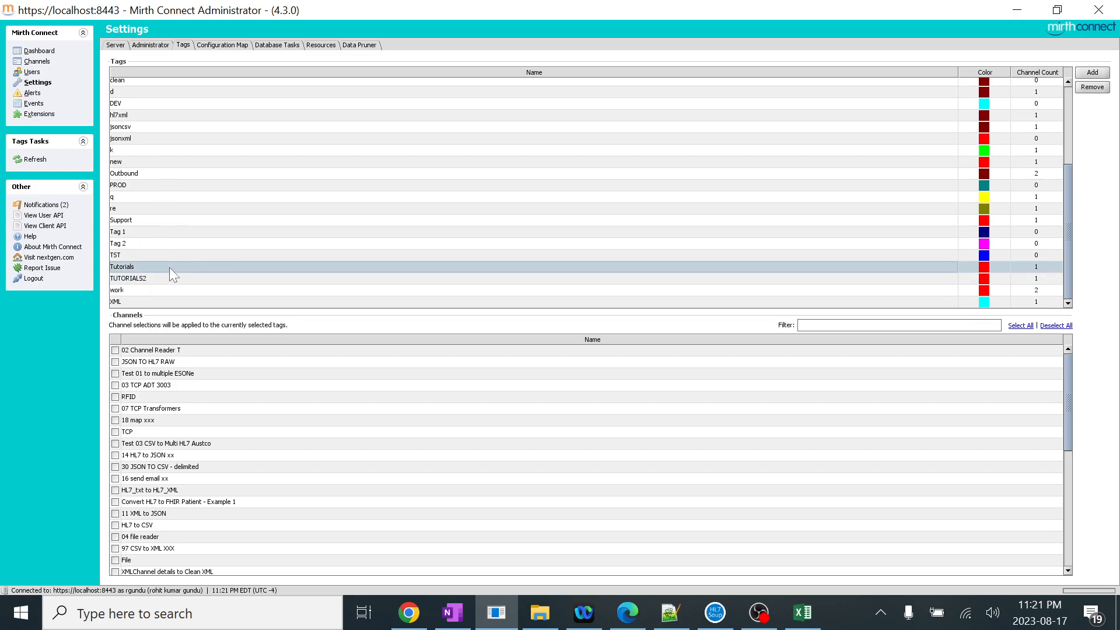
pyautogui.click(131, 139)
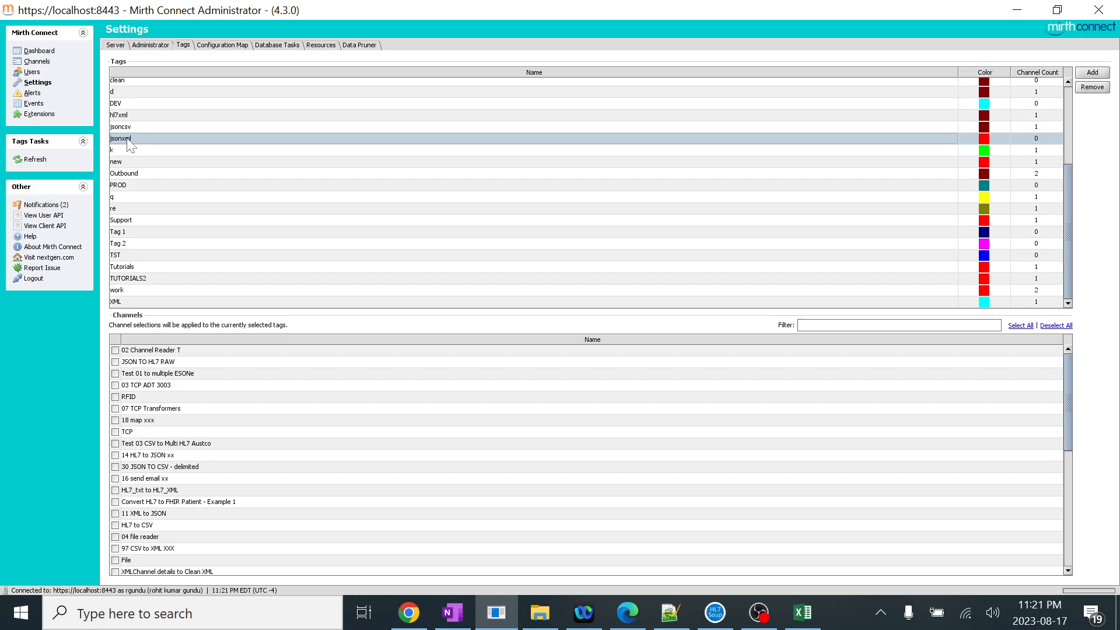
pyautogui.click(133, 128)
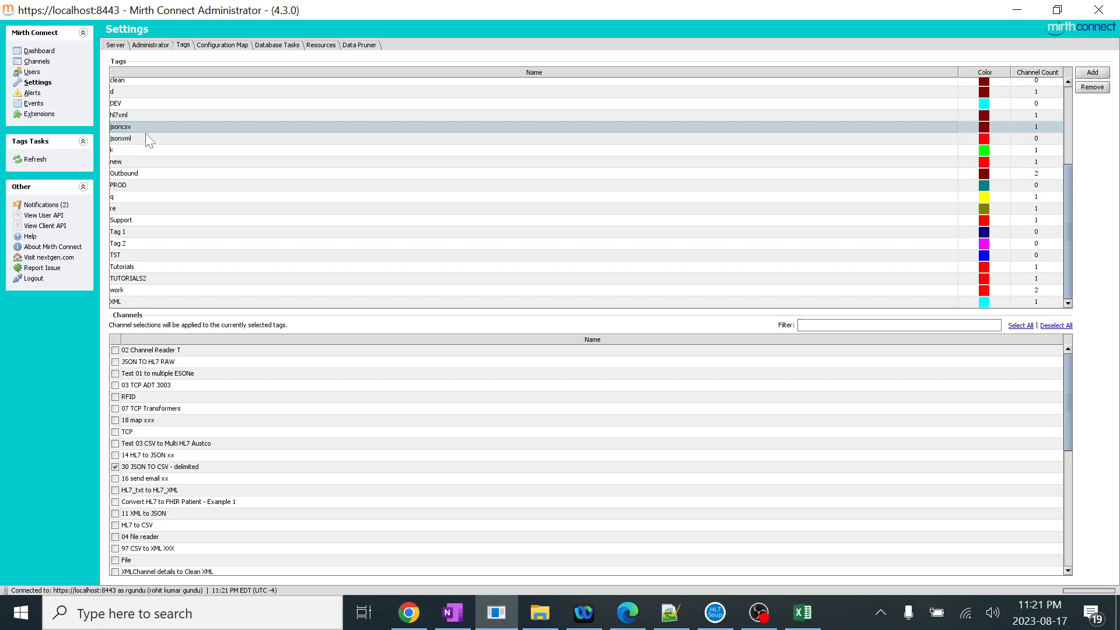
pyautogui.click(216, 260)
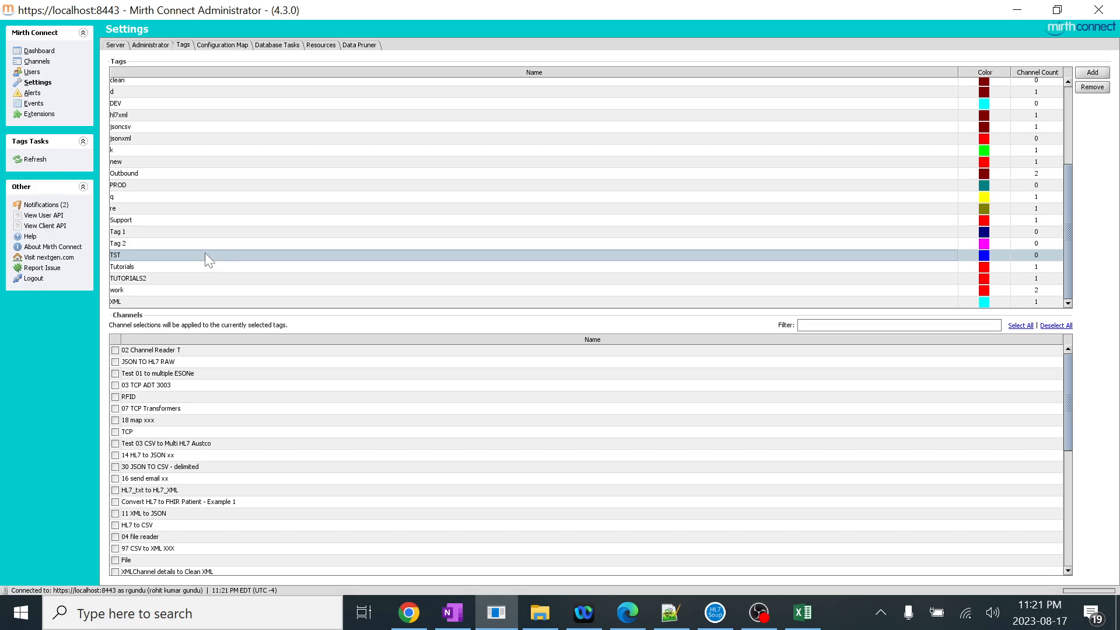
pyautogui.scroll(4, 239, 214)
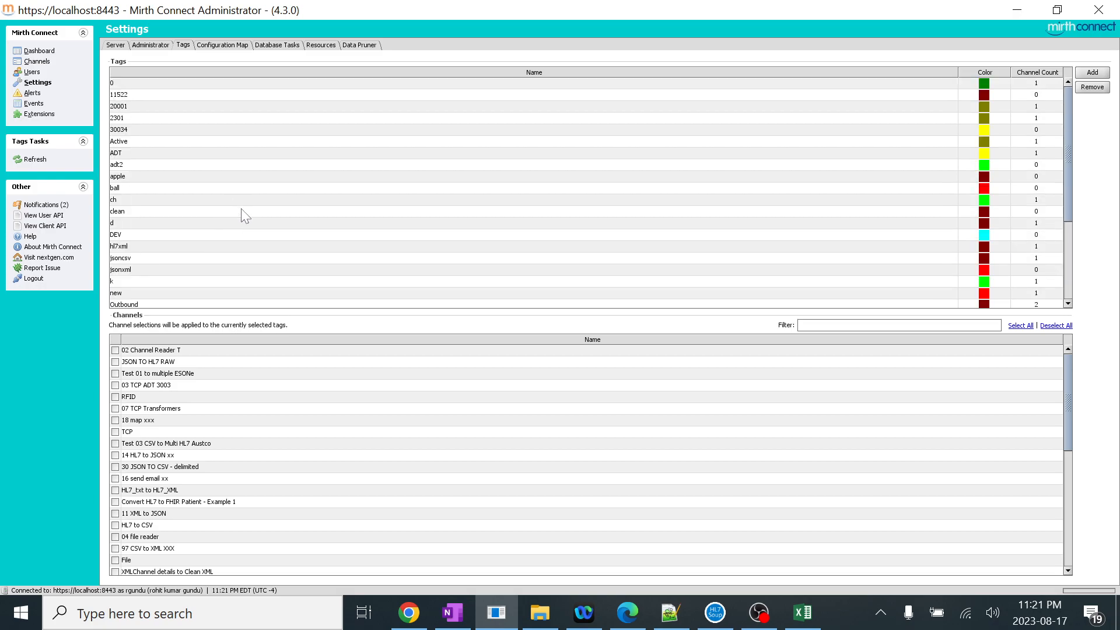
pyautogui.scroll(-4, 178, 257)
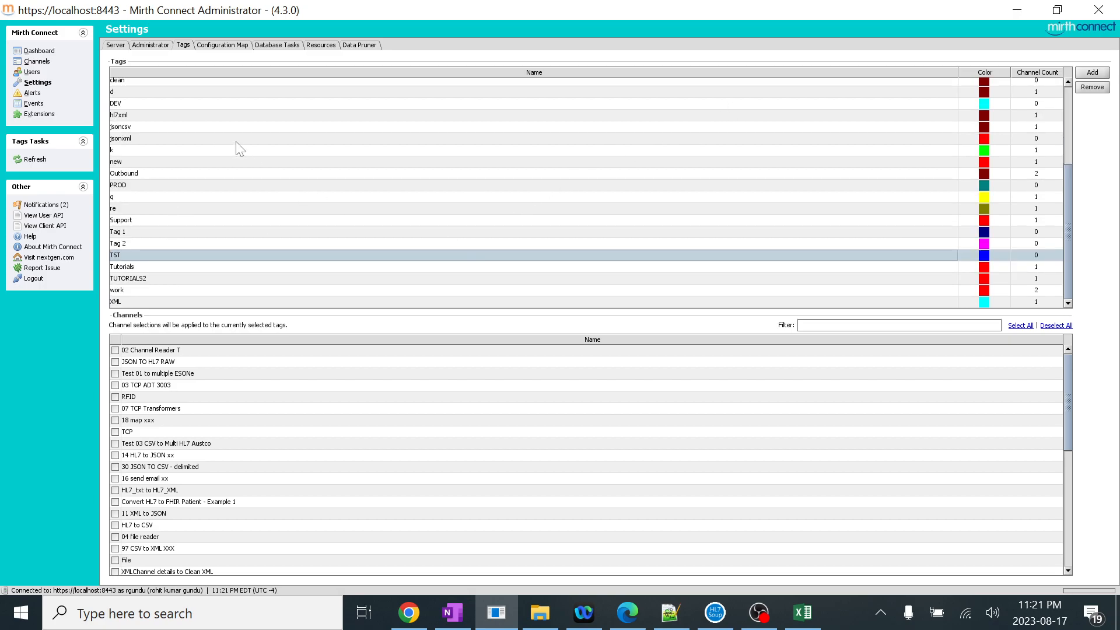
# - Try to add a tag named Build assigned to the 99 API Push channel, saving the tag changes
pyautogui.click(1093, 75)
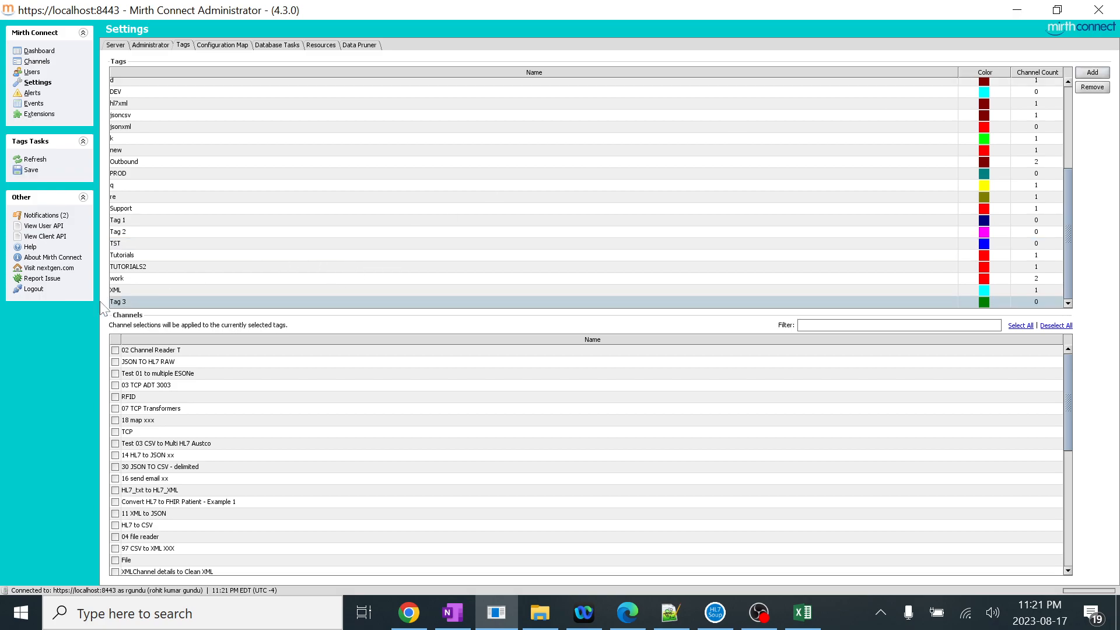
pyautogui.doubleClick(133, 303)
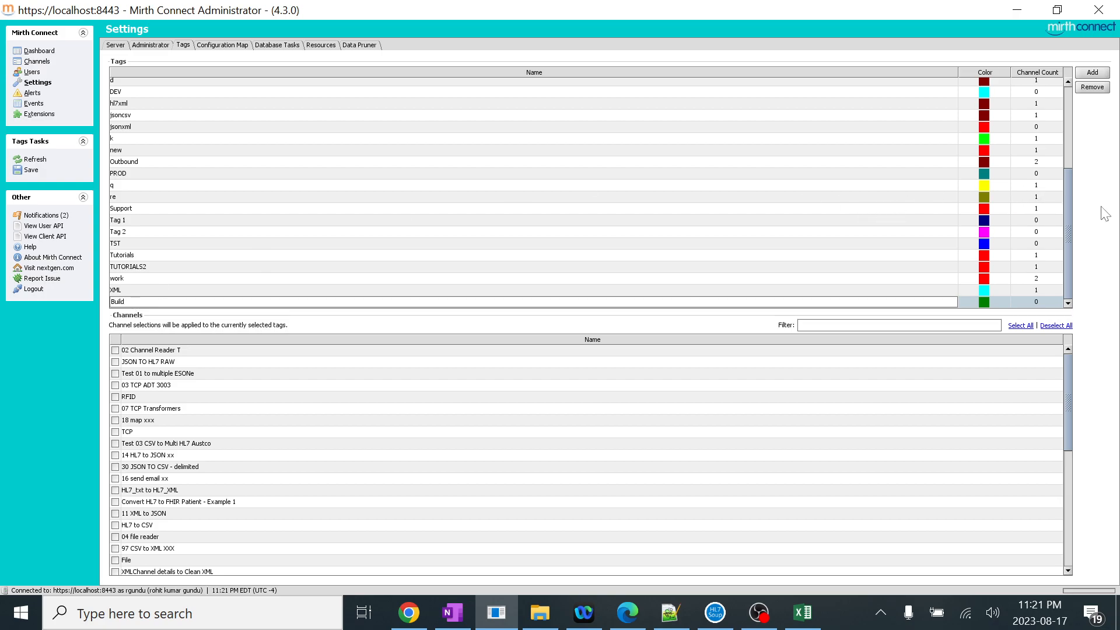
pyautogui.scroll(-6, 220, 521)
pyautogui.scroll(-2, 220, 521)
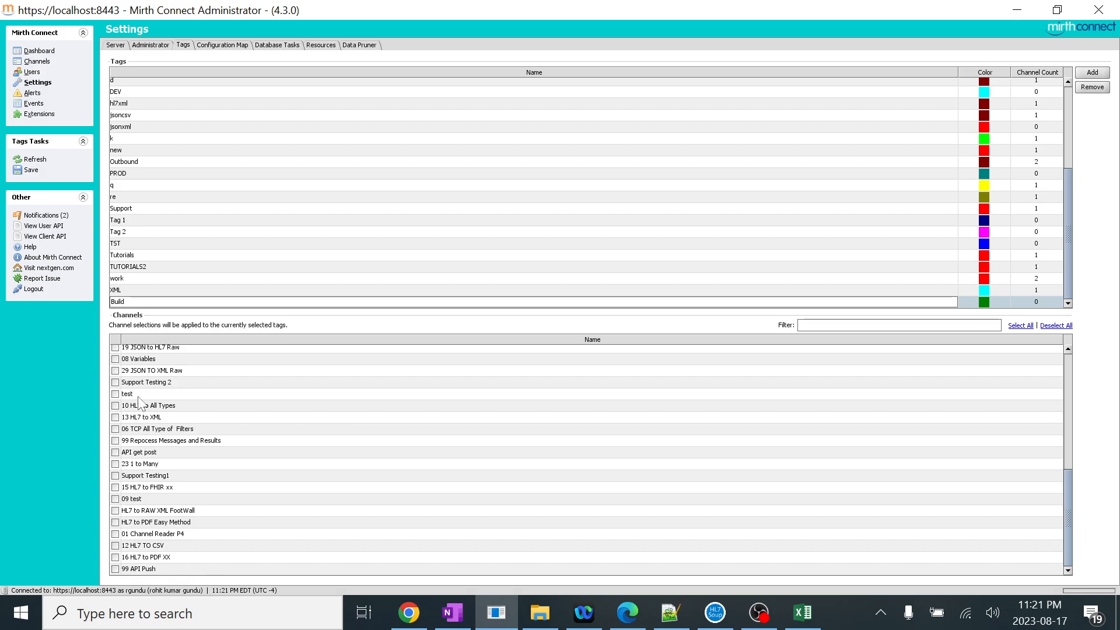
pyautogui.click(116, 569)
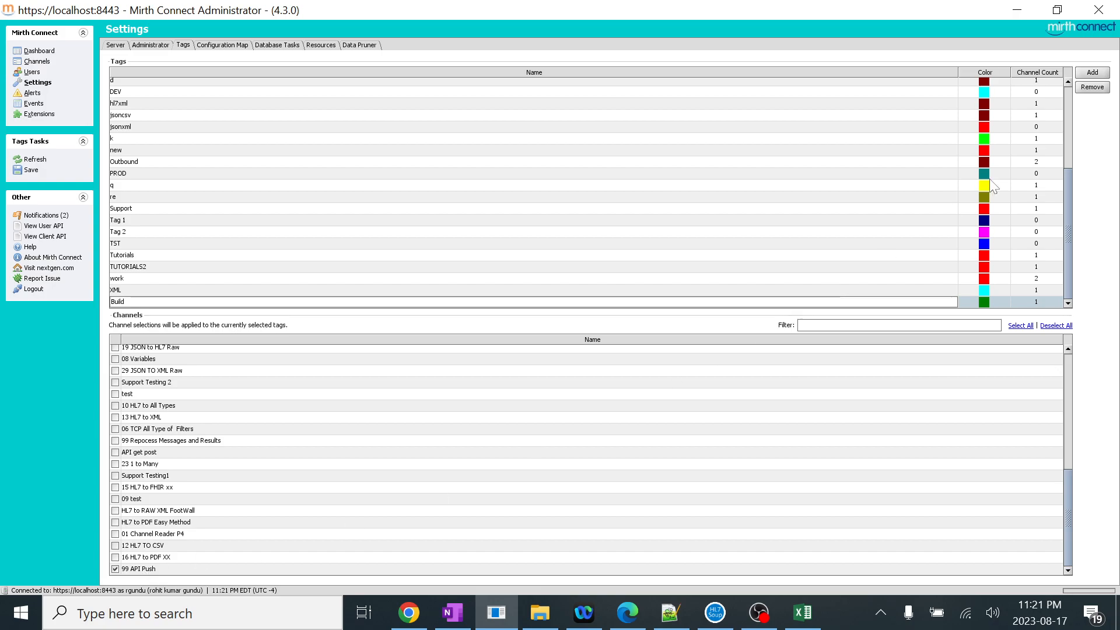
pyautogui.click(37, 61)
pyautogui.click(512, 320)
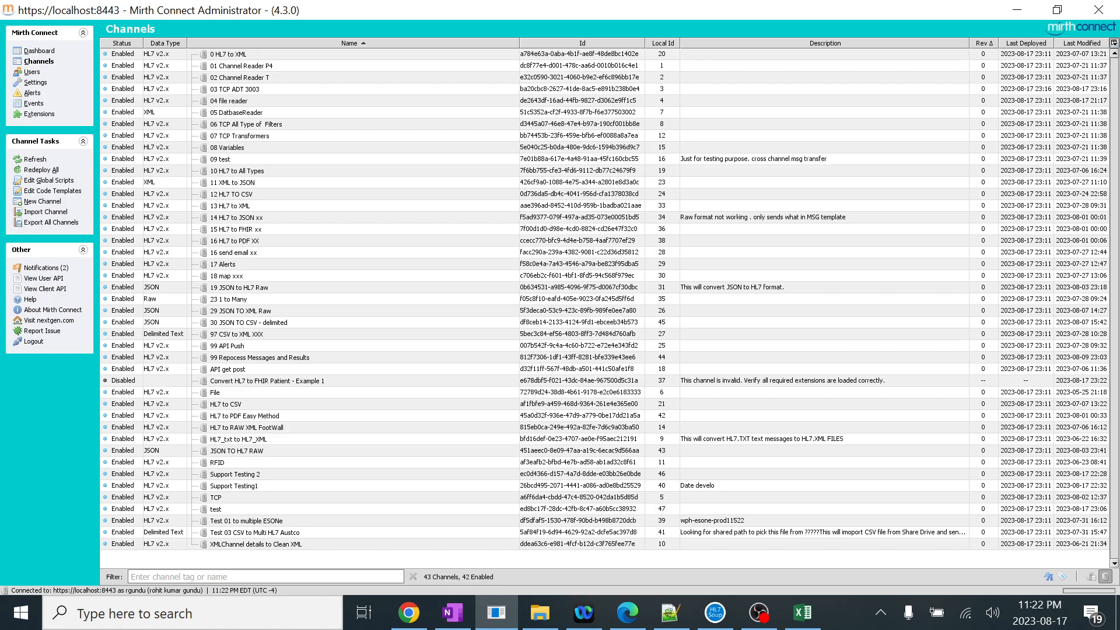
# - Search the channel filter for the Build tag
pyautogui.write('bi')
pyautogui.press('BackSpace')
pyautogui.write('ui')
pyautogui.press('BackSpace')
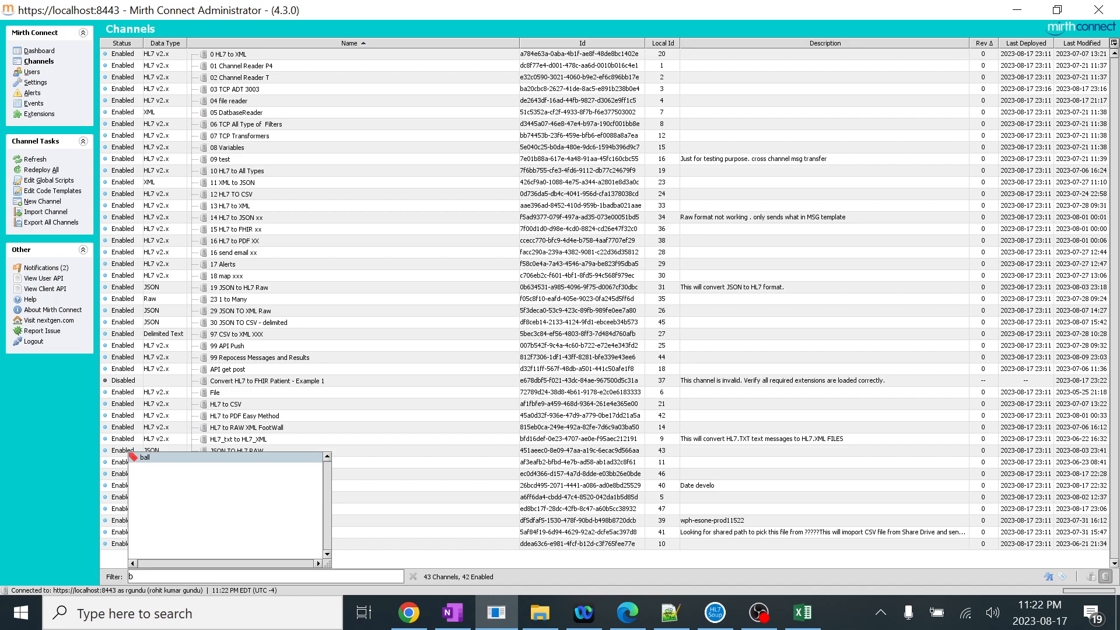
# - Rename the XML tag to Build in the Tags settings and save the changes
pyautogui.click(36, 82)
pyautogui.click(183, 45)
pyautogui.click(168, 299)
pyautogui.press('Return')
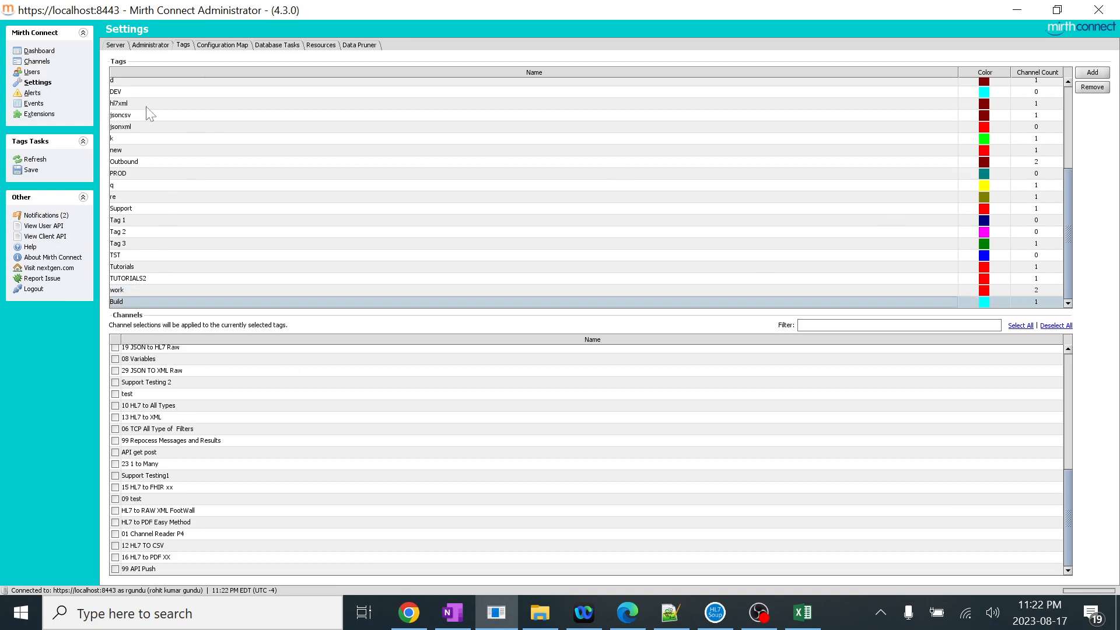
pyautogui.click(45, 62)
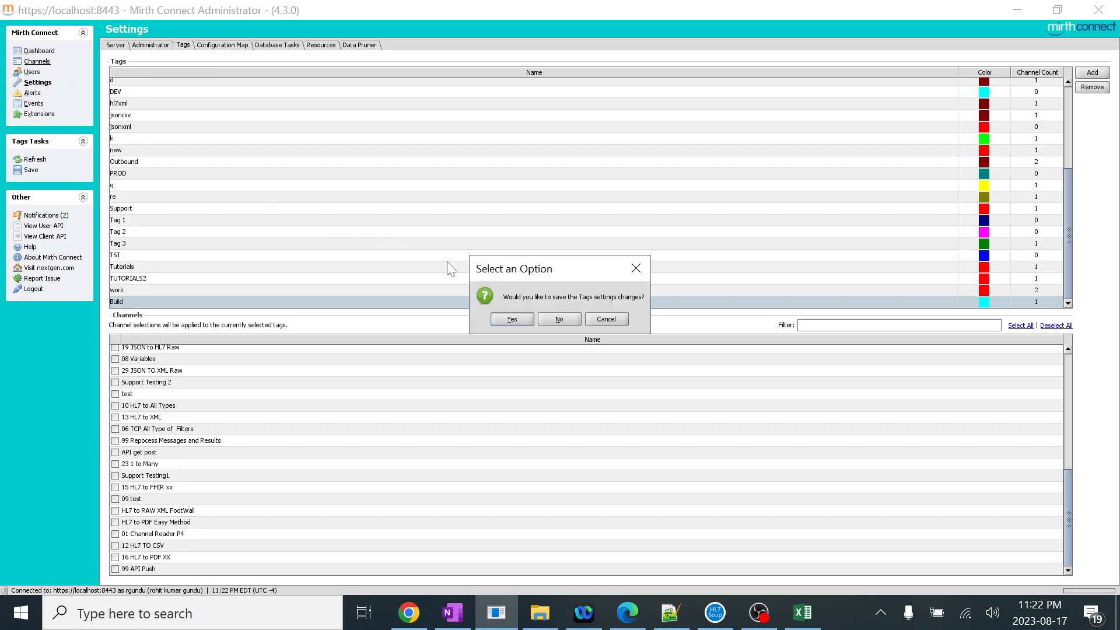
pyautogui.click(511, 320)
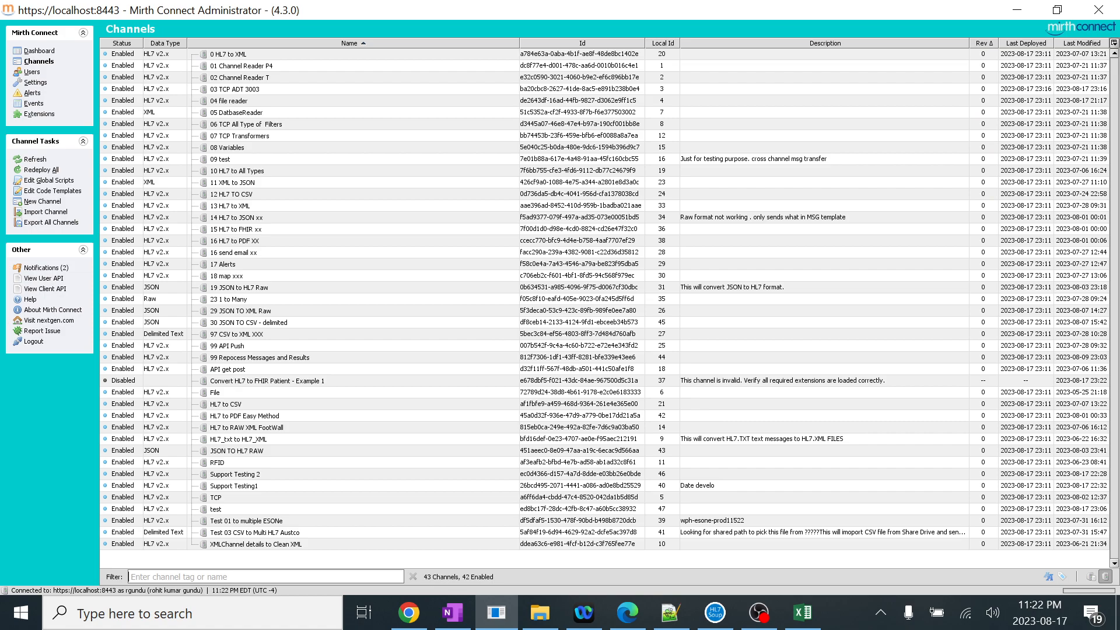
# - Filter the channel list by the tag Build and select the HL7_txt to HL7_XML channel
pyautogui.click(165, 577)
pyautogui.write('bu')
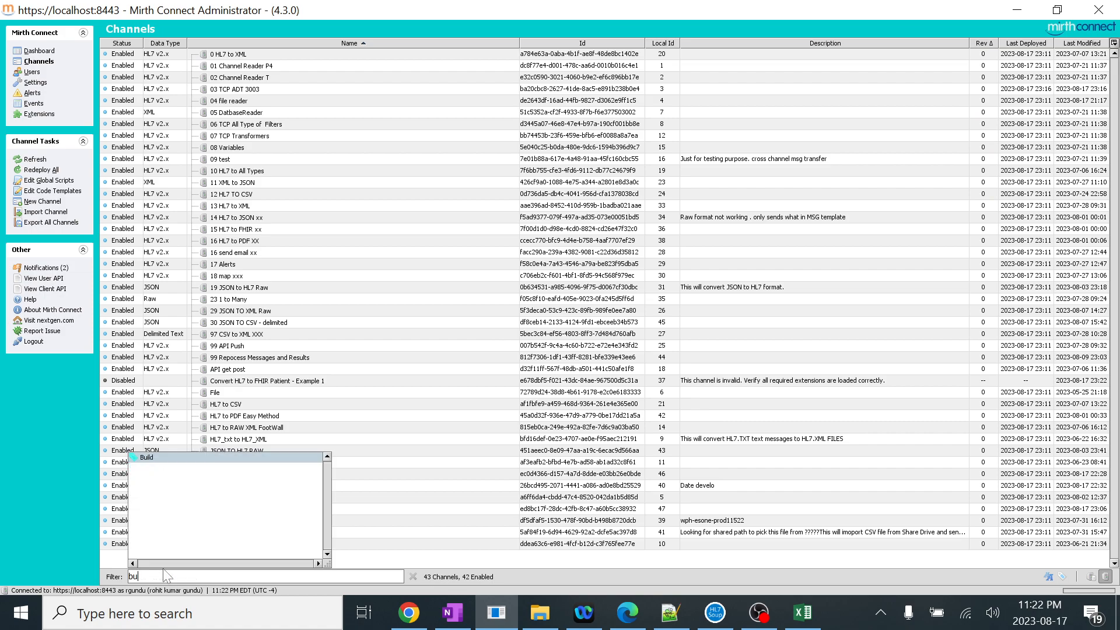
pyautogui.press('Return')
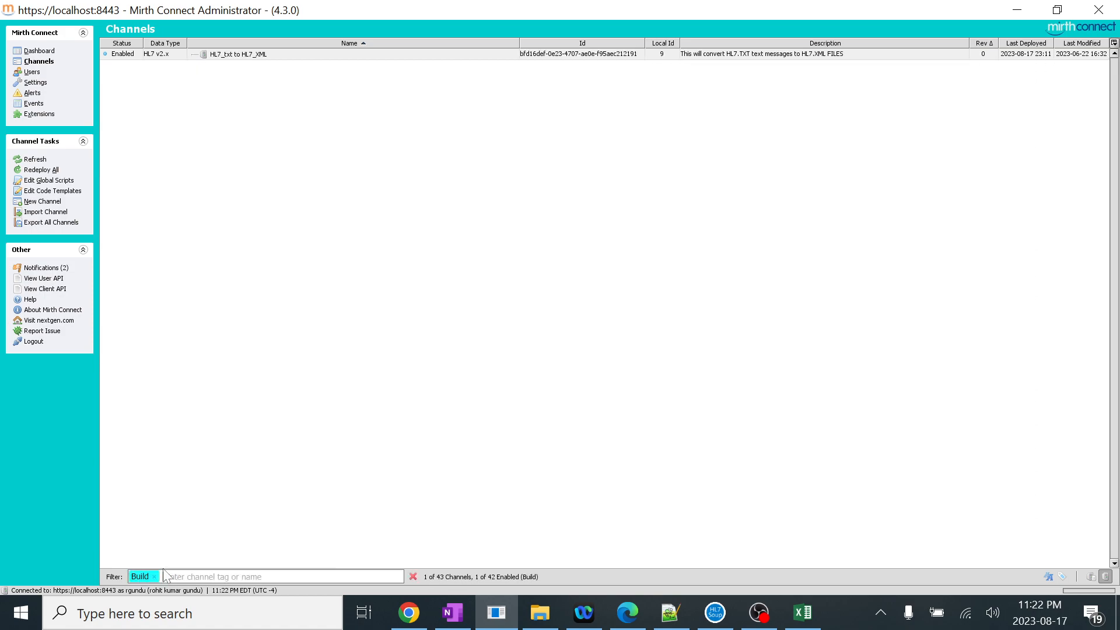
pyautogui.click(232, 55)
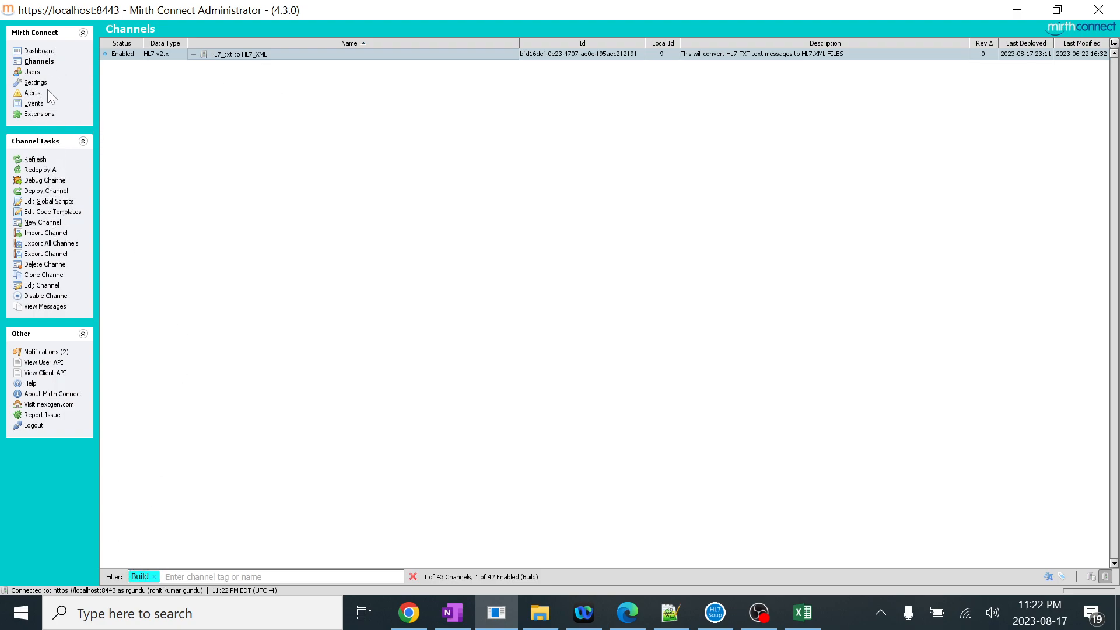
# - Remove the tags jsoncsv, jsonxml and k together in the Tags settings
pyautogui.click(36, 82)
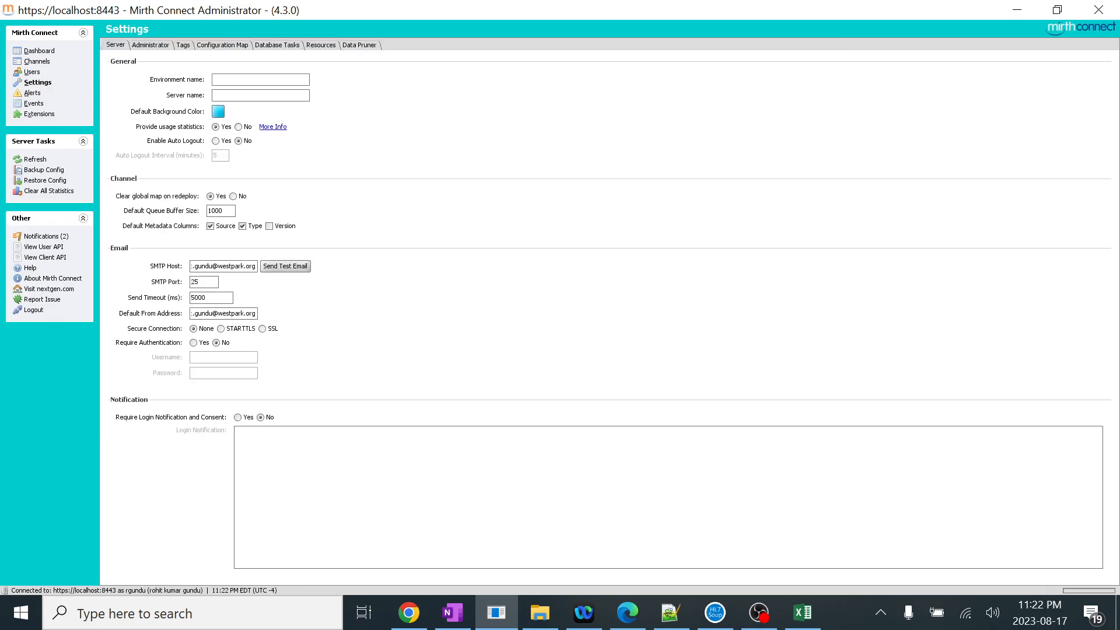
pyautogui.click(183, 45)
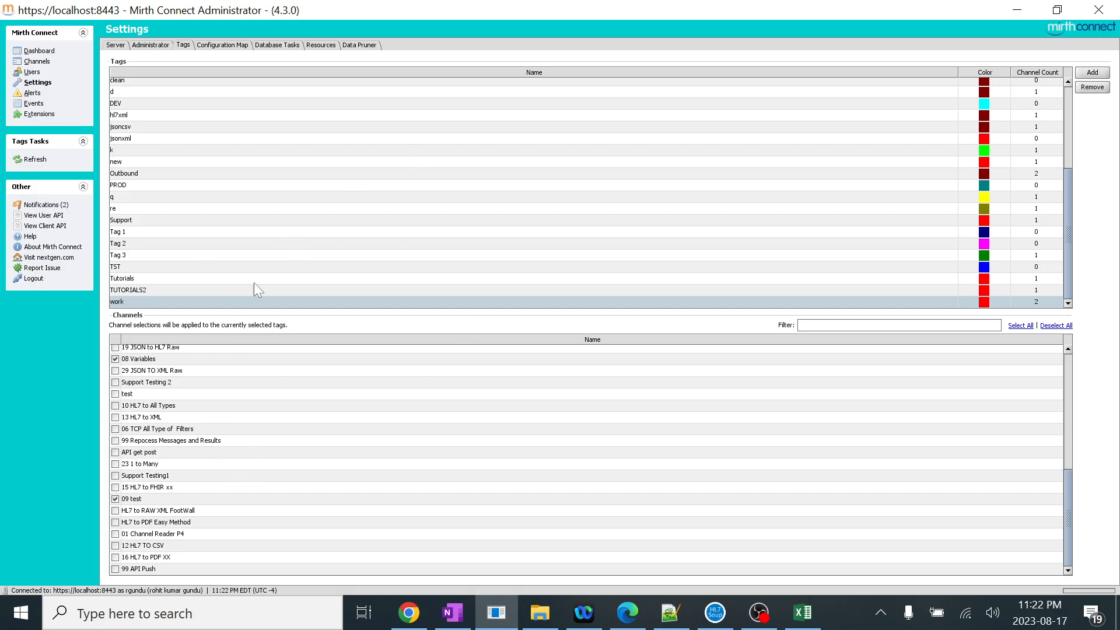
pyautogui.click(127, 131)
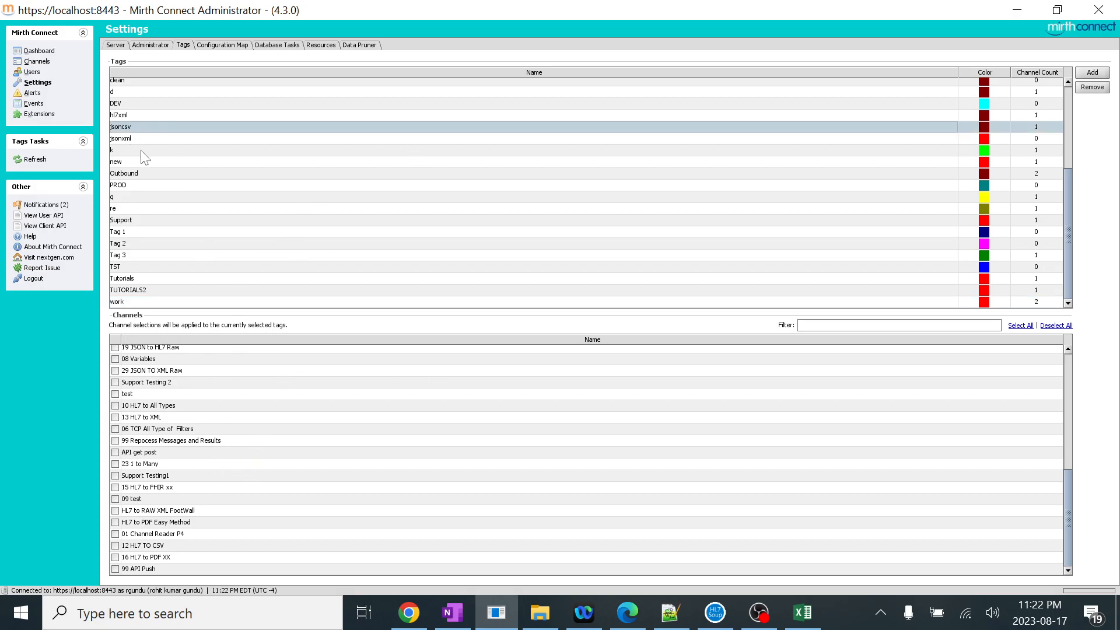
pyautogui.keyDown('shift'); pyautogui.click(141, 149); pyautogui.keyUp('shift')
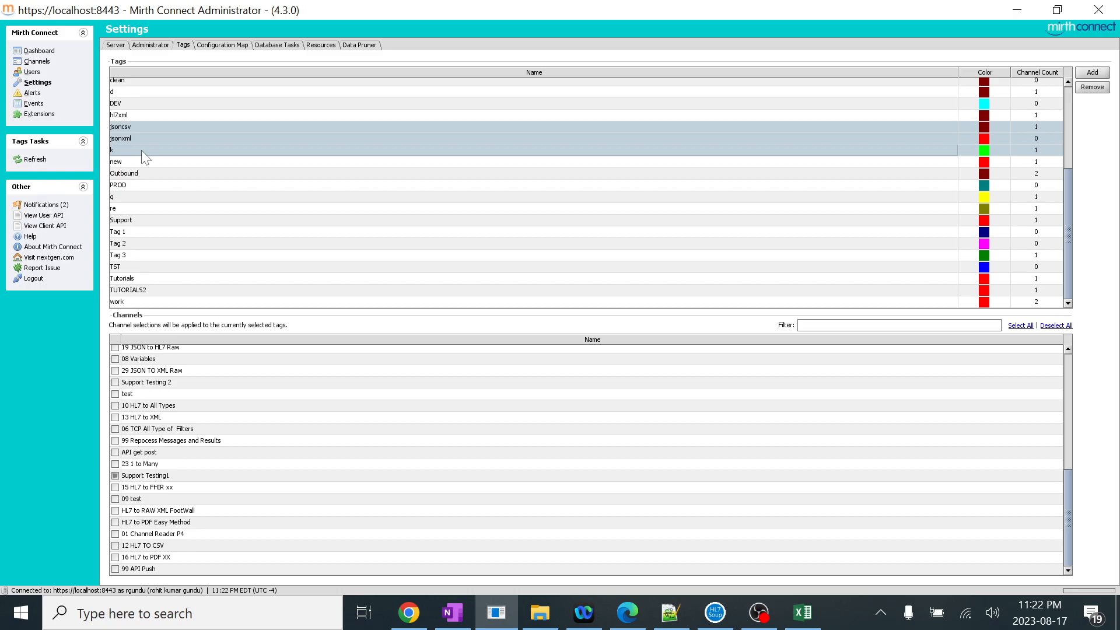
pyautogui.click(1092, 87)
# - Remove all tags from 0 through ADT and sort the remaining tags by channel count in ascending order
pyautogui.scroll(3, 687, 174)
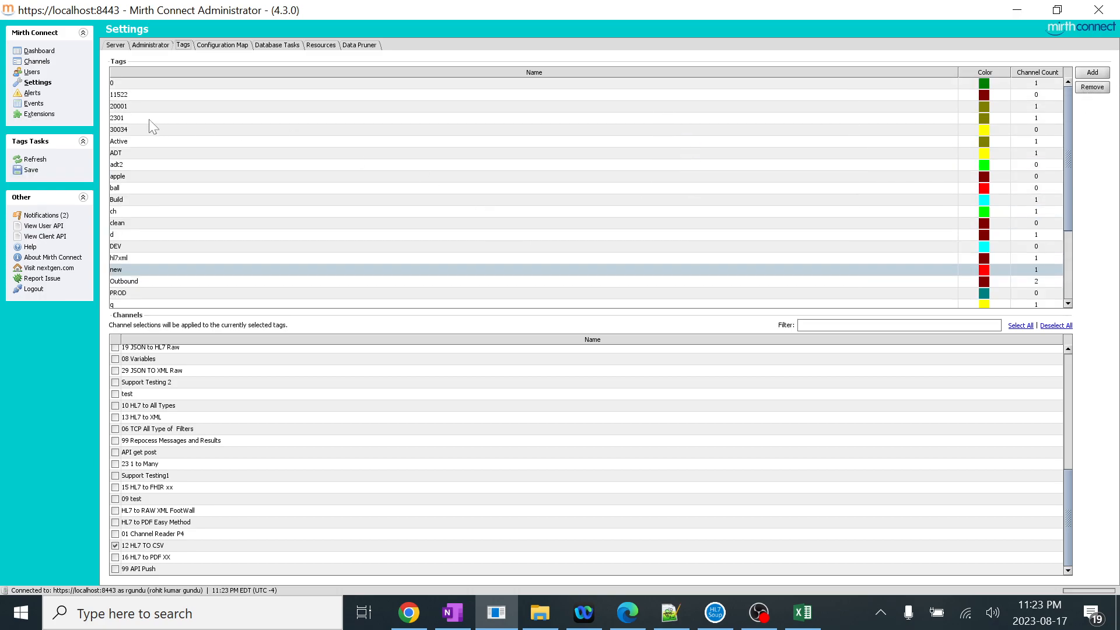
pyautogui.click(129, 83)
pyautogui.keyDown('shift'); pyautogui.click(931, 153); pyautogui.keyUp('shift')
pyautogui.click(1092, 87)
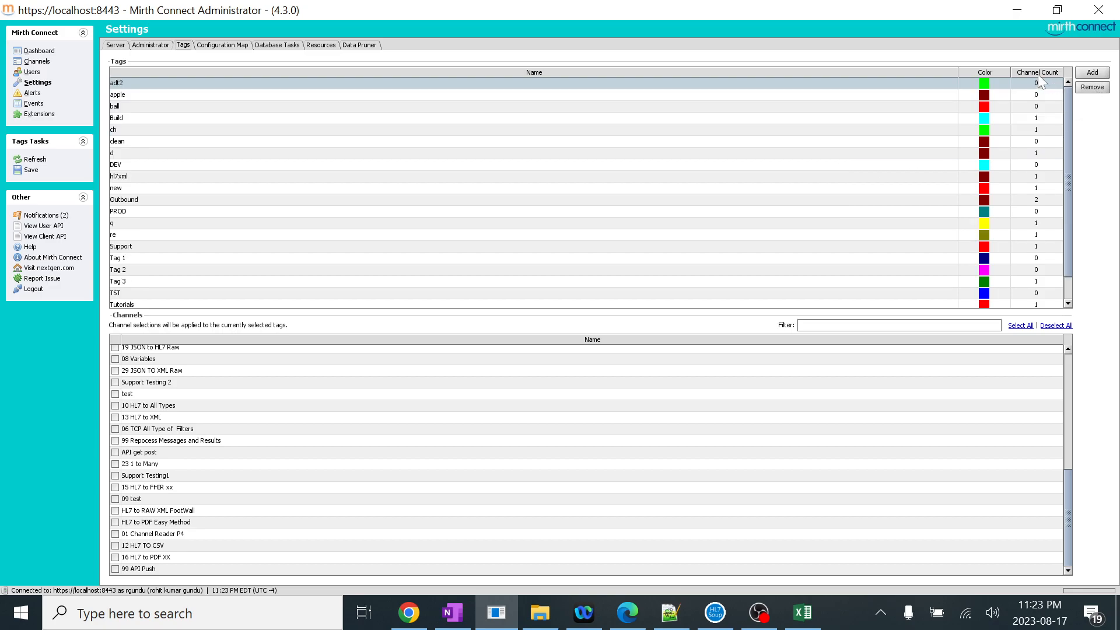
pyautogui.click(1030, 72)
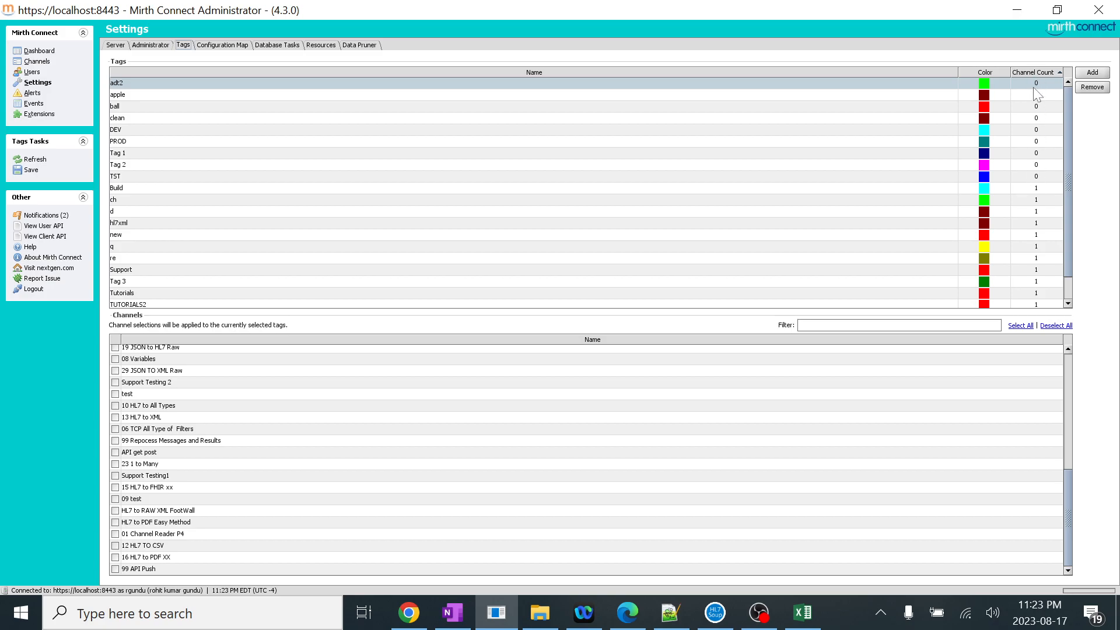
# - Sort the tags by ascending channel count and remove all tags from adt2 through TST together
pyautogui.click(1025, 72)
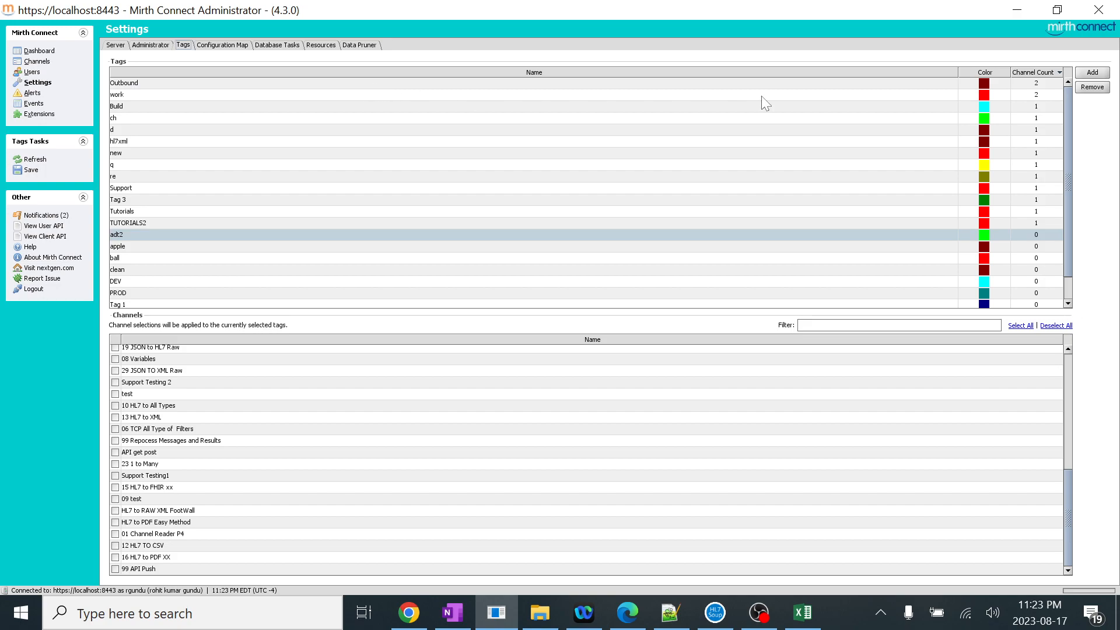
pyautogui.click(1036, 73)
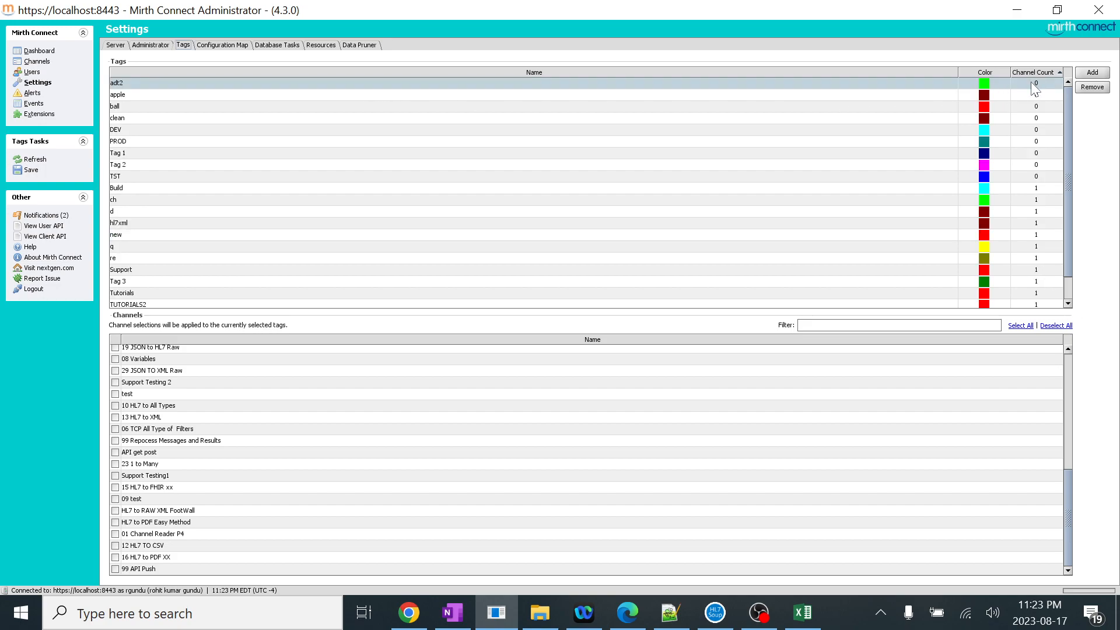
pyautogui.click(118, 85)
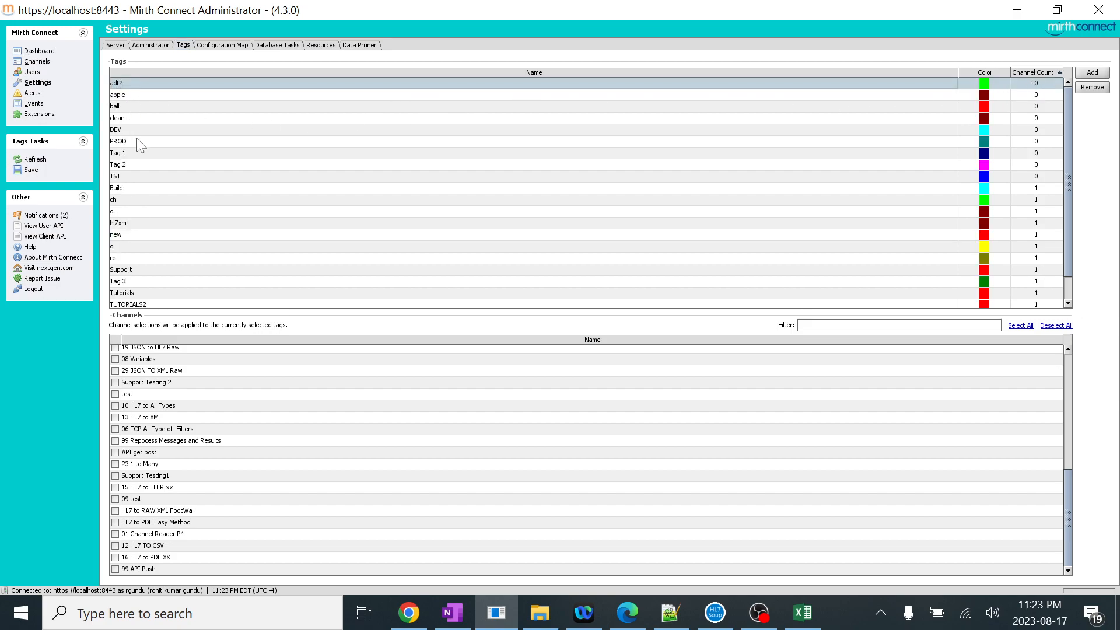
pyautogui.keyDown('shift'); pyautogui.click(132, 156); pyautogui.keyUp('shift')
pyautogui.keyDown('shift'); pyautogui.click(132, 165); pyautogui.keyUp('shift')
pyautogui.keyDown('shift'); pyautogui.click(131, 177); pyautogui.keyUp('shift')
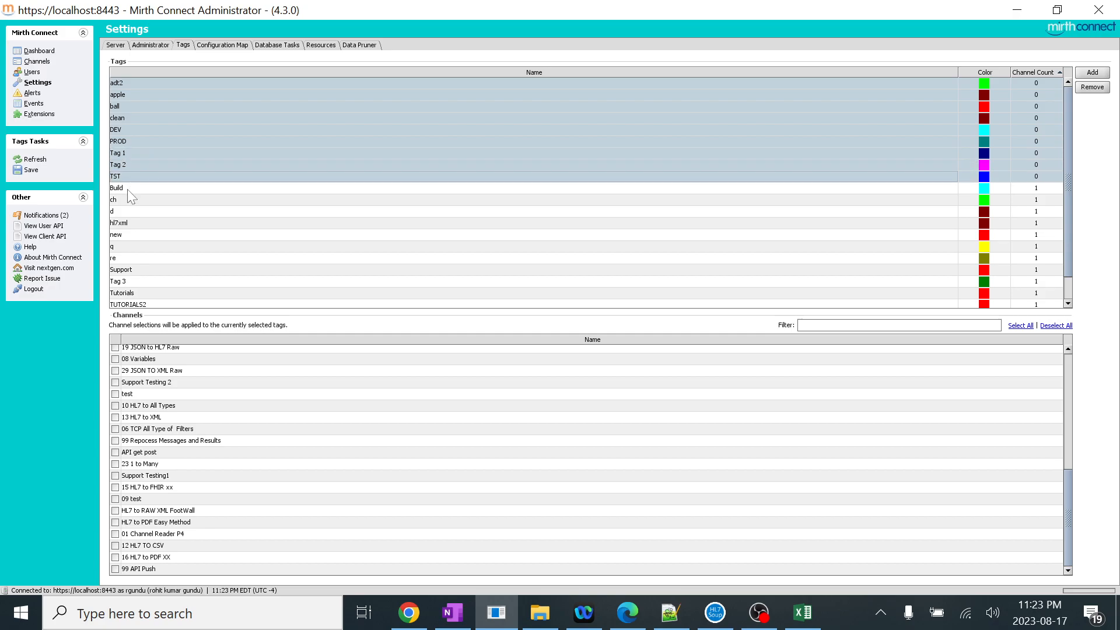
pyautogui.click(1092, 88)
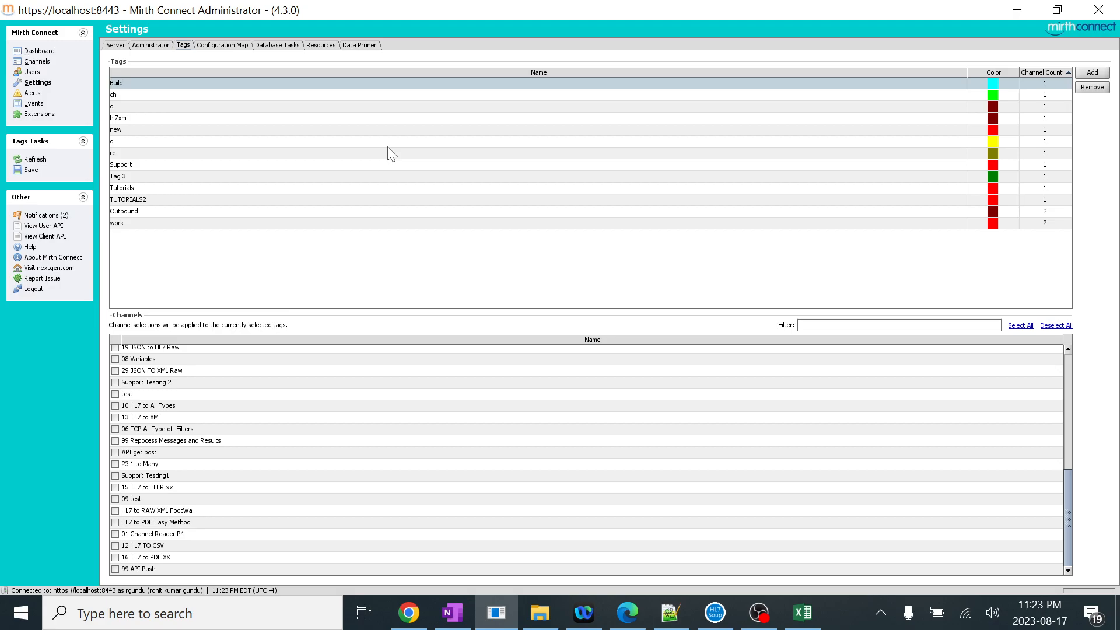
# - Open the background color editor for the Build tag and close it without choosing a color
pyautogui.click(995, 84)
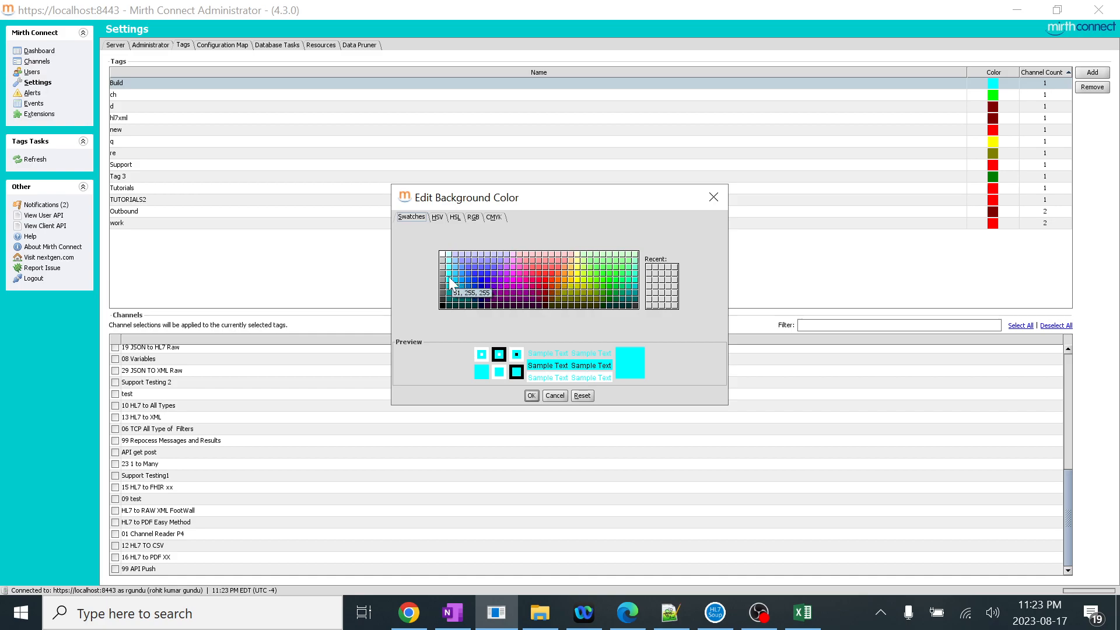
pyautogui.click(714, 197)
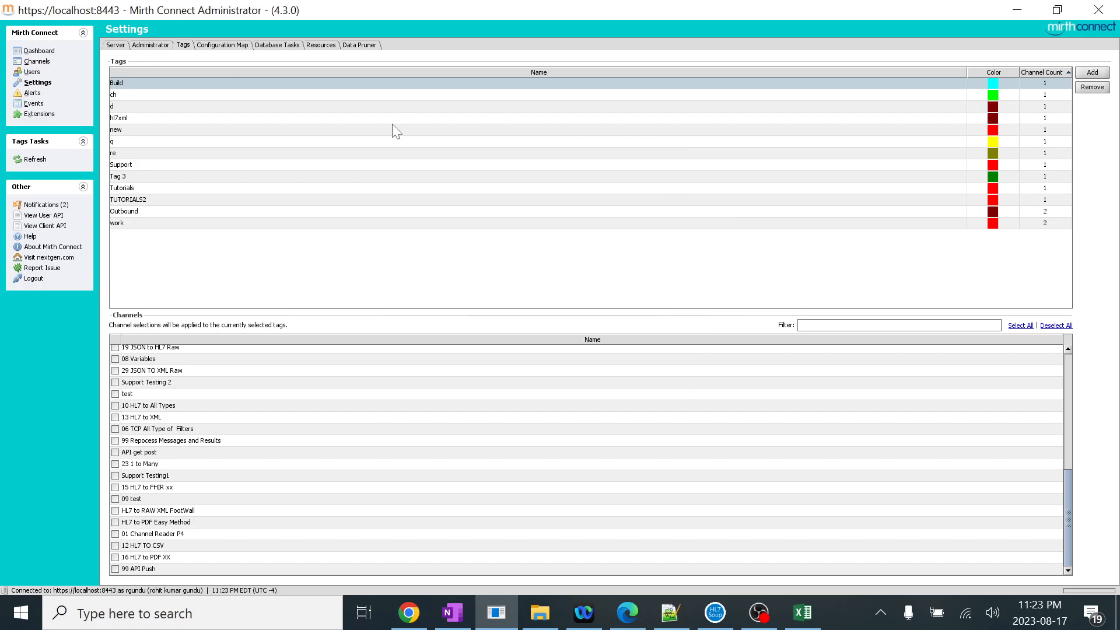
# - Clear the Build filter from the channel list and select the 05 DatbaseReader channel
pyautogui.click(39, 61)
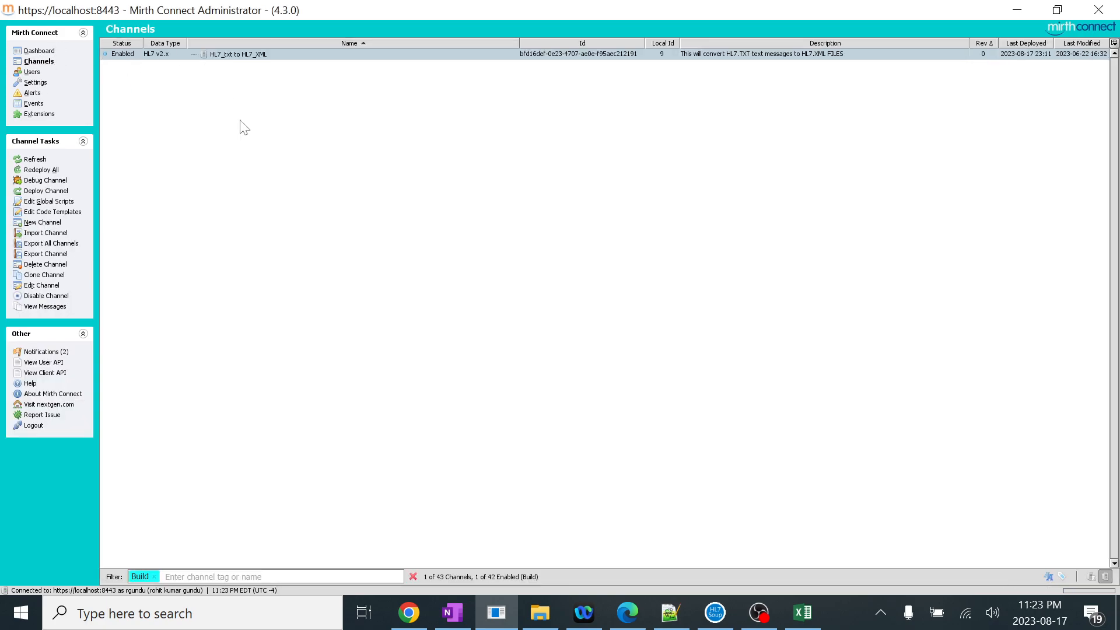
pyautogui.click(413, 576)
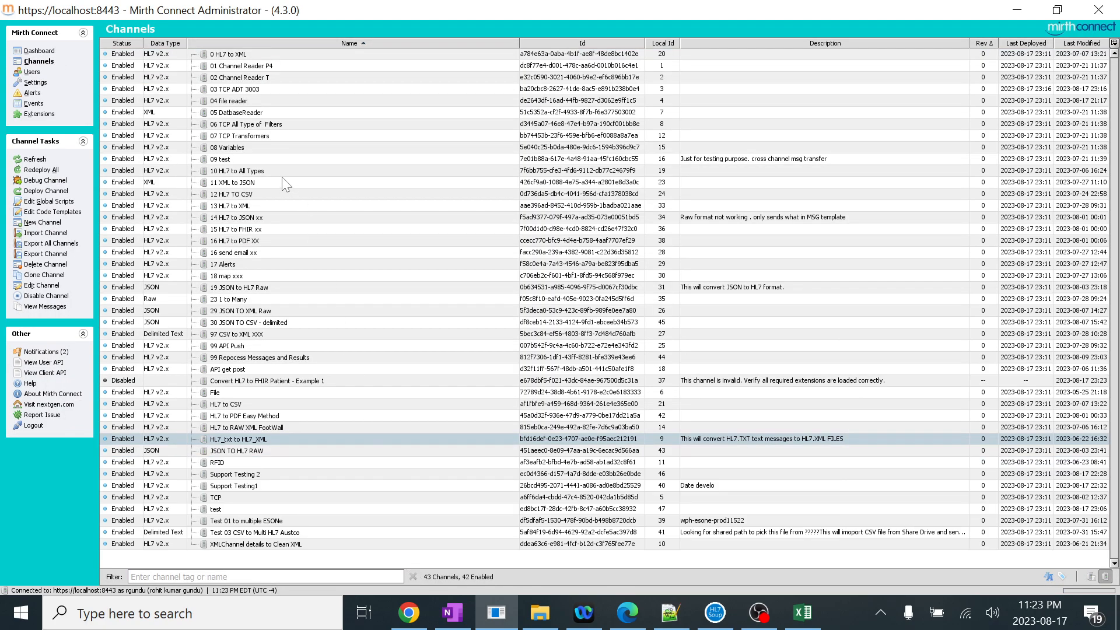
pyautogui.click(261, 228)
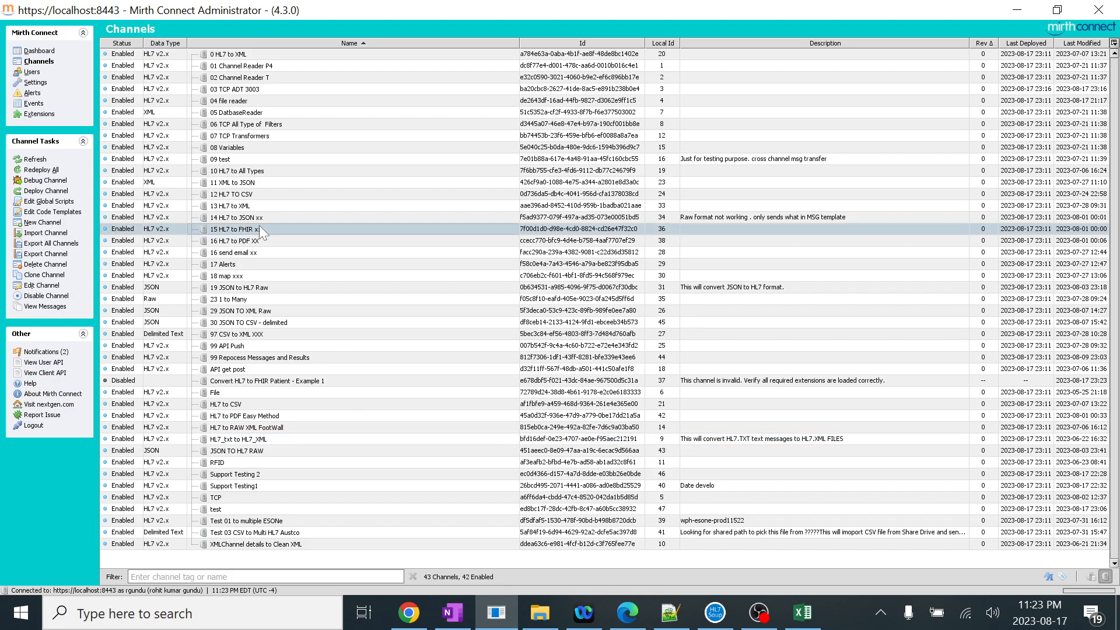
pyautogui.click(248, 112)
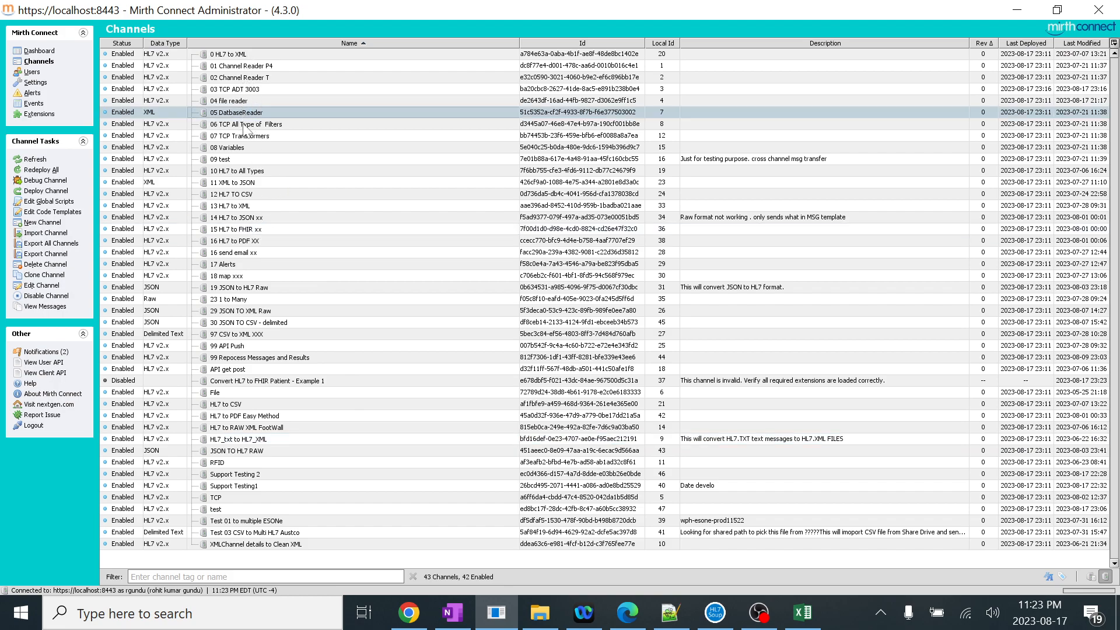
# - Open the 11 XML to JSON channel and examine its summary, source and destination settings
pyautogui.click(244, 182)
pyautogui.doubleClick(254, 184)
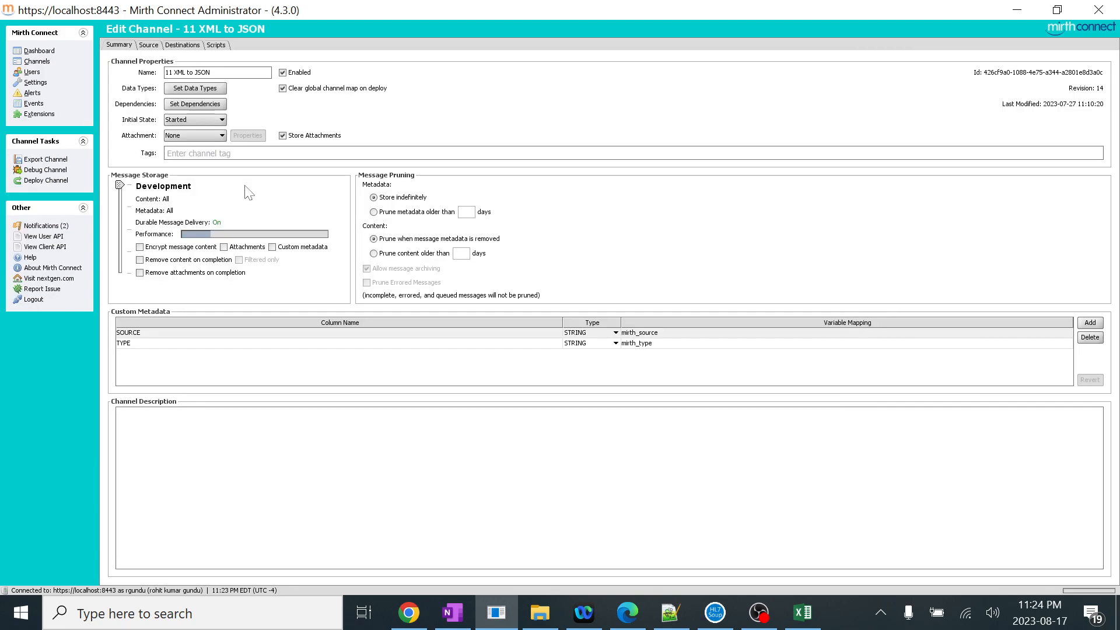
pyautogui.click(153, 46)
pyautogui.click(192, 46)
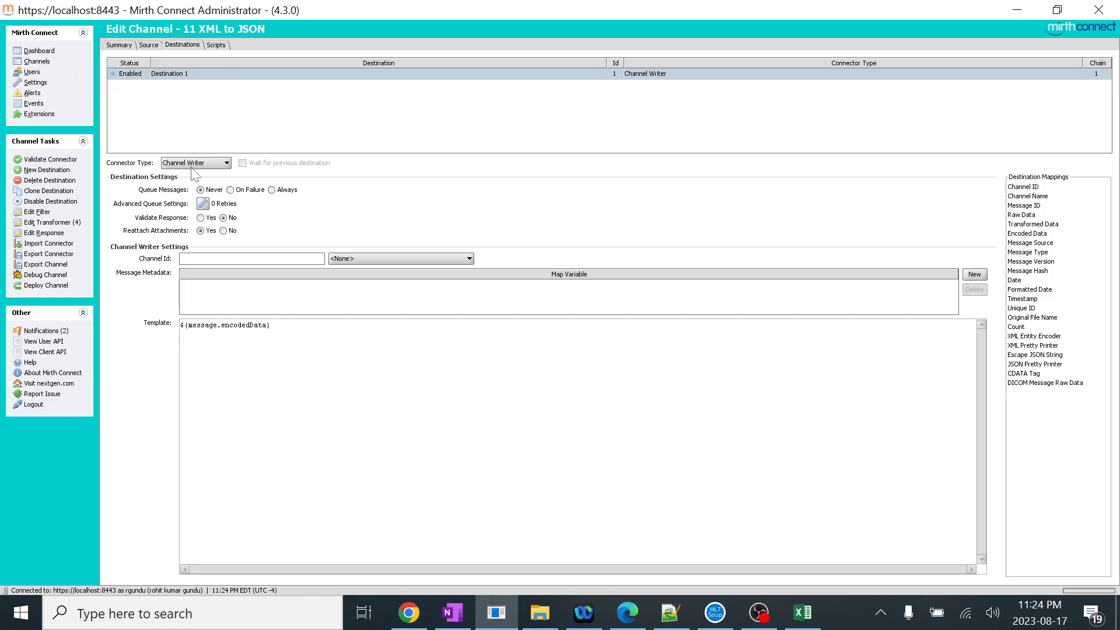
# - Return to the channel list, display the tags as colored icons beside the channel names, and select the 09 test channel
pyautogui.click(42, 63)
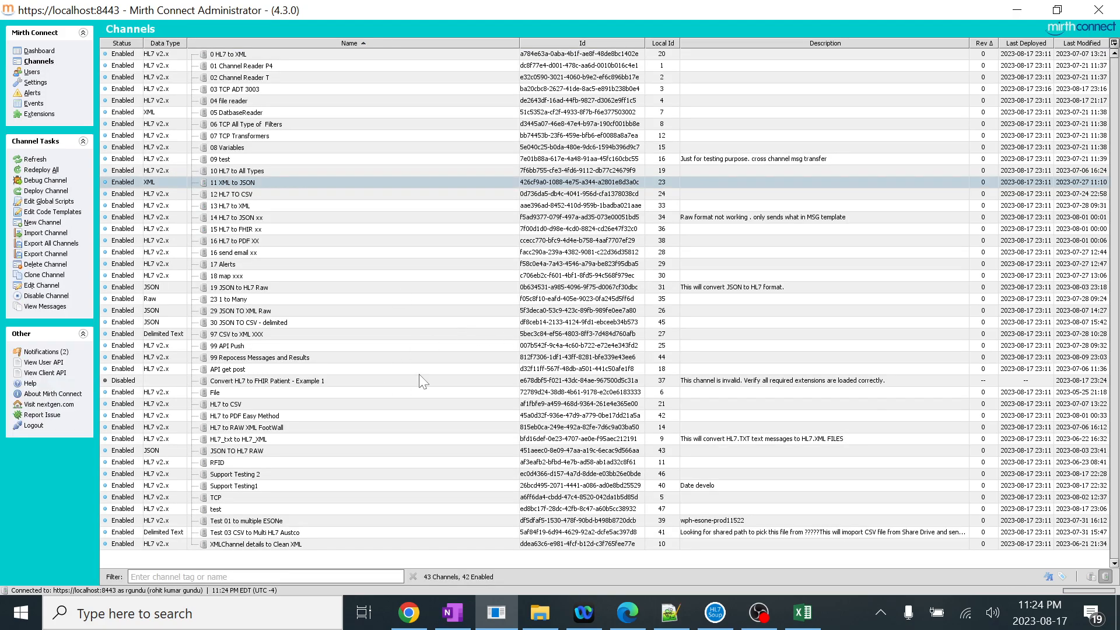
pyautogui.click(1062, 577)
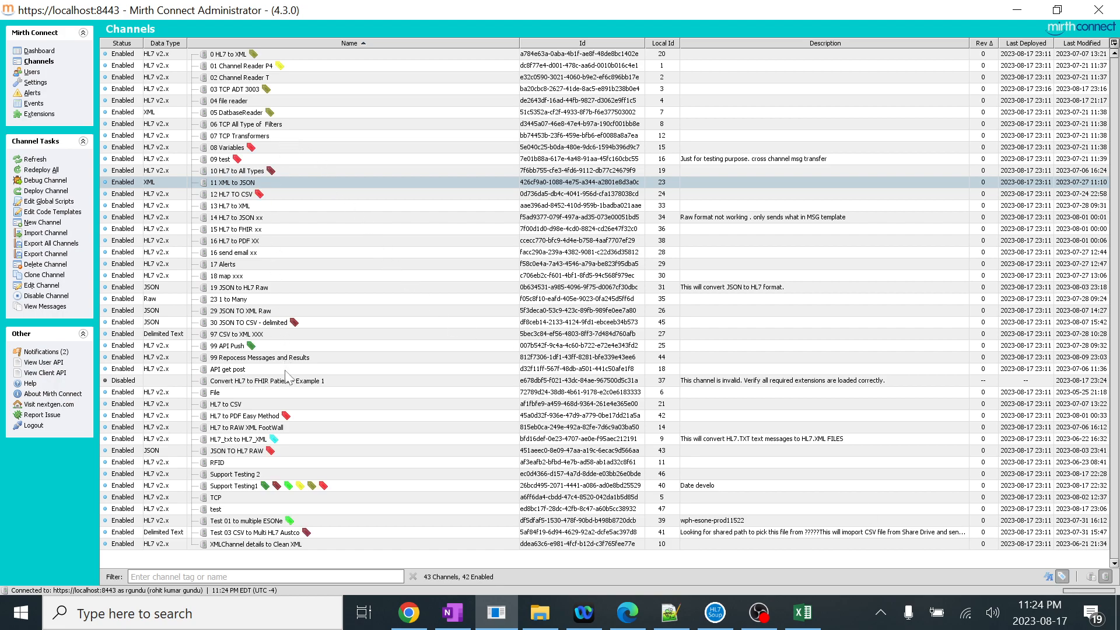
pyautogui.click(228, 158)
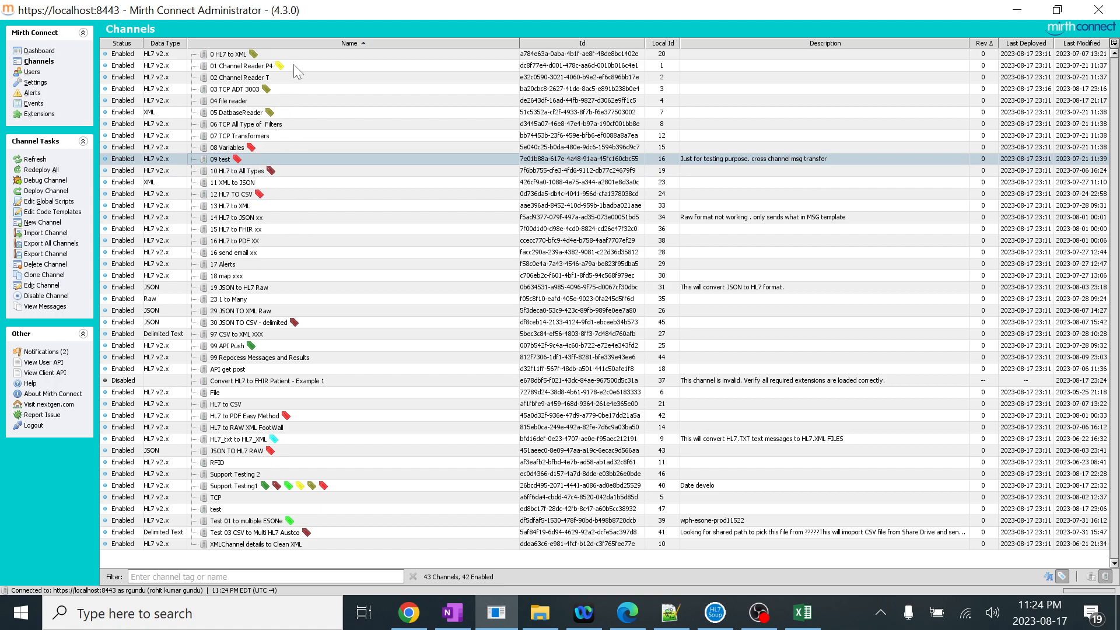
# - Review the tag icons of the deployed channels on the Dashboard
pyautogui.click(39, 51)
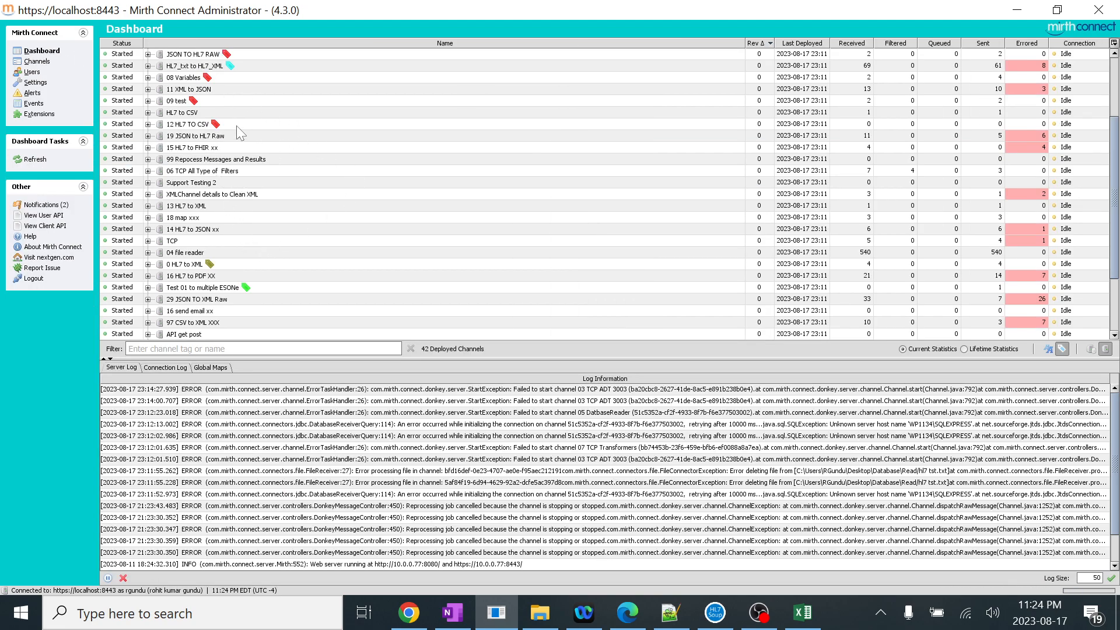
pyautogui.scroll(2, 243, 145)
pyautogui.scroll(1, 261, 137)
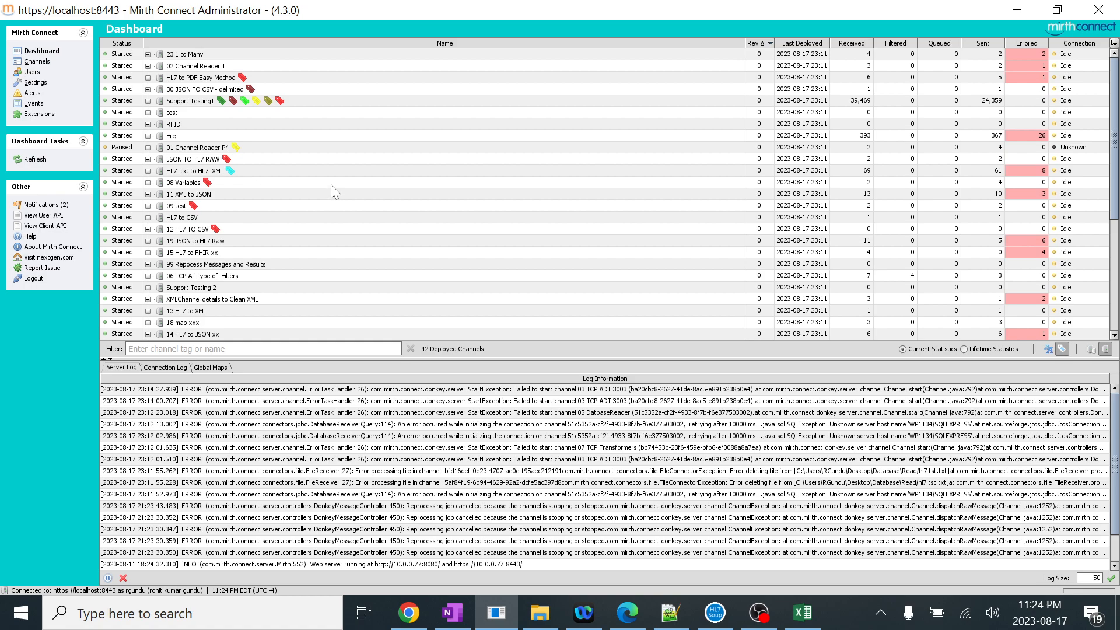
pyautogui.scroll(-5, 368, 216)
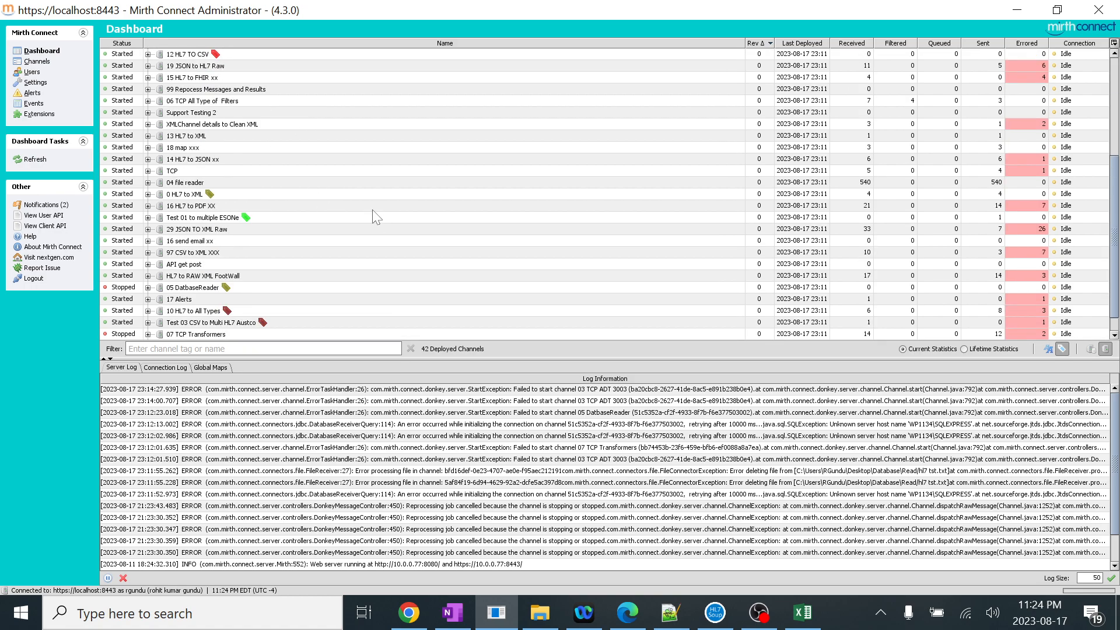
pyautogui.scroll(5, 375, 217)
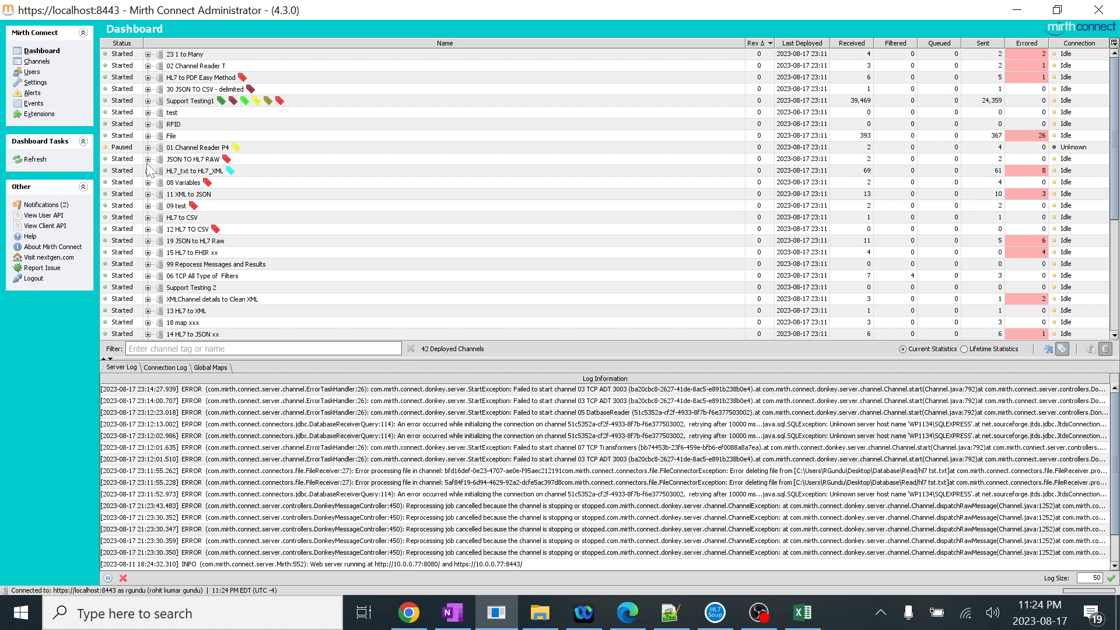
# - Assign the tag 11522 to all channels in the Tags settings, and deselect all channels again
pyautogui.click(39, 61)
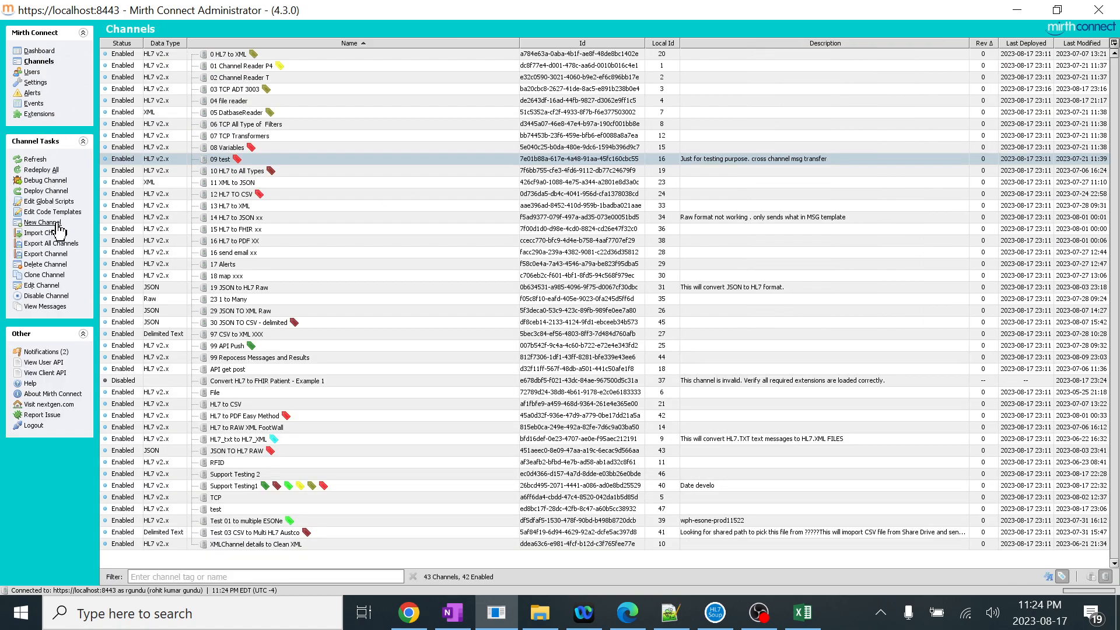
pyautogui.click(36, 82)
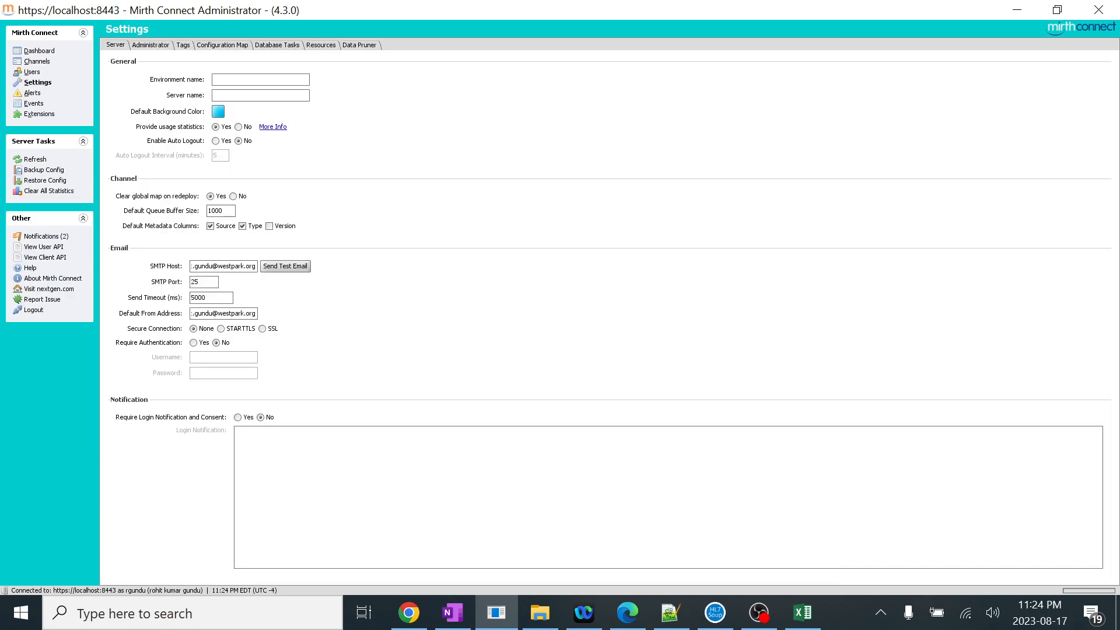
pyautogui.click(184, 47)
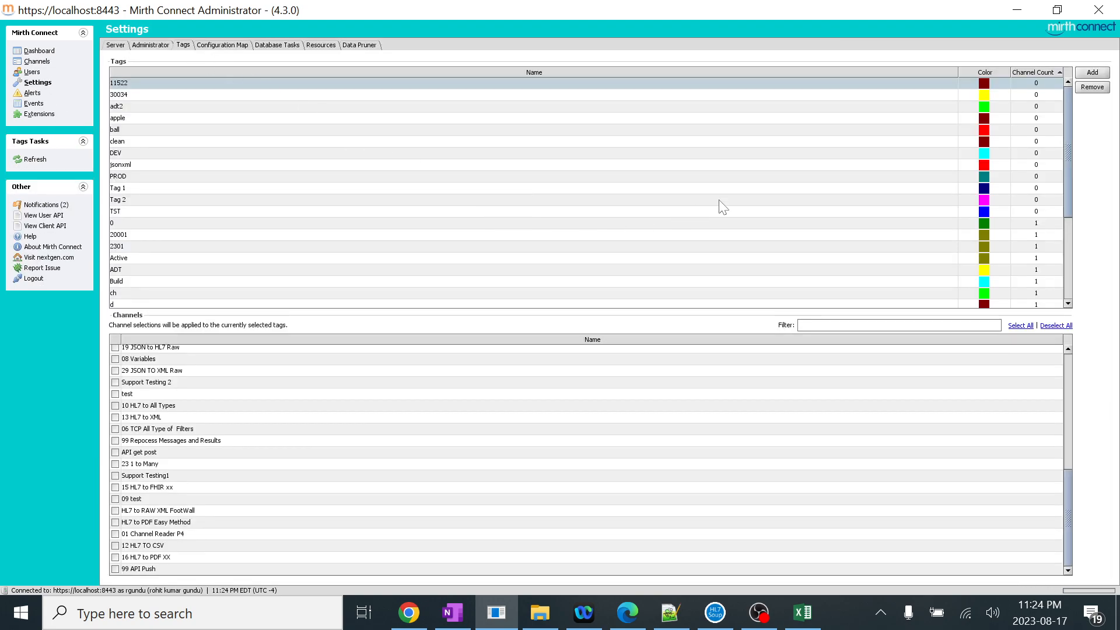
pyautogui.scroll(-4, 267, 208)
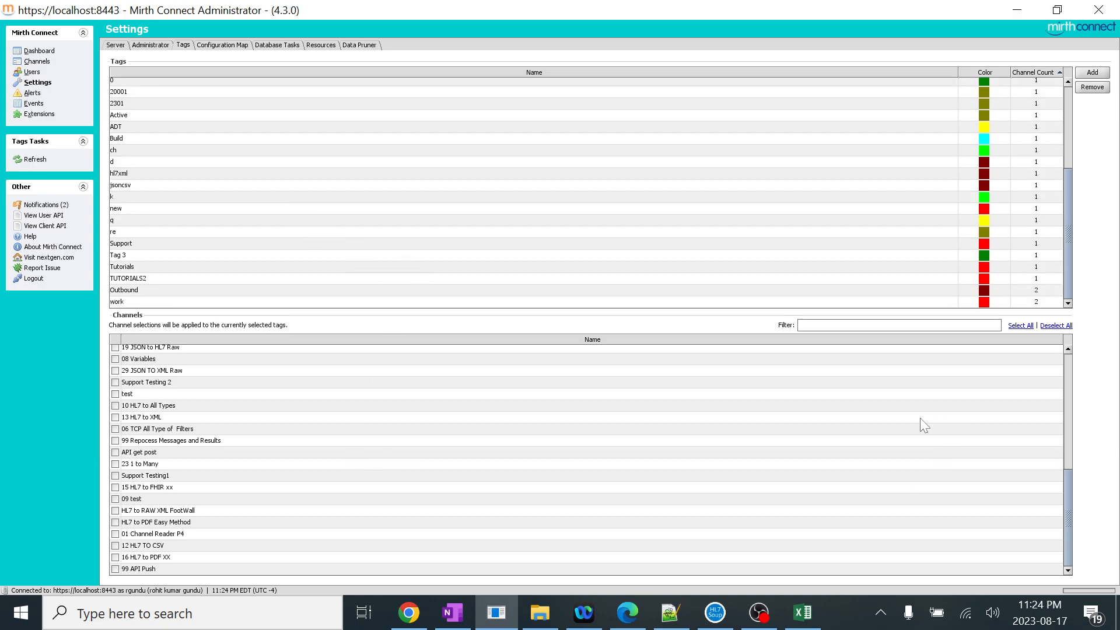
pyautogui.click(1020, 326)
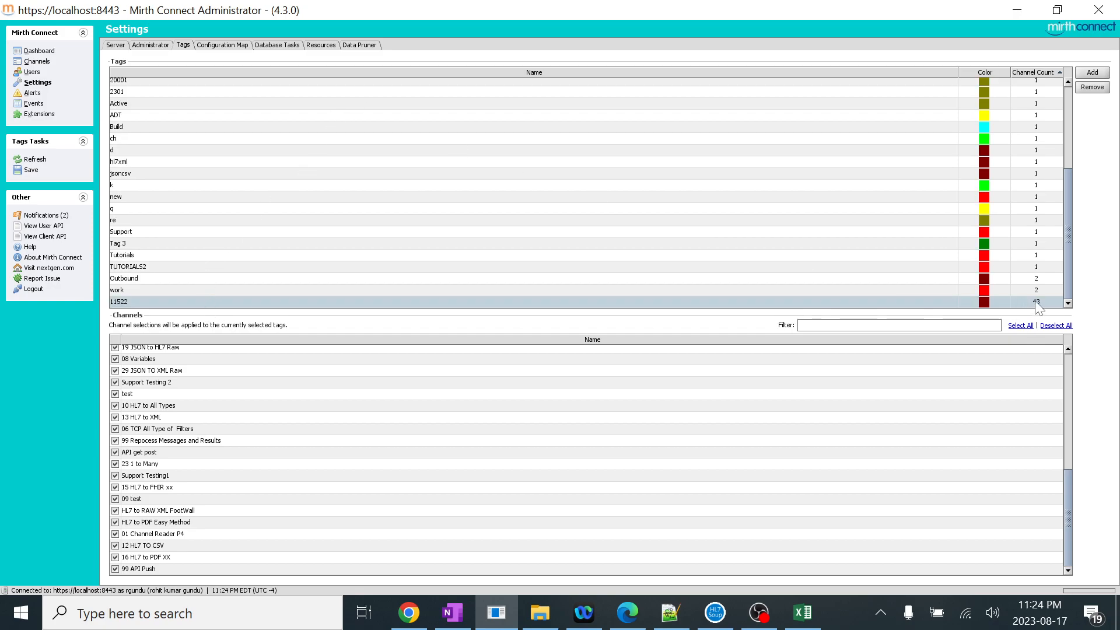
pyautogui.click(1042, 327)
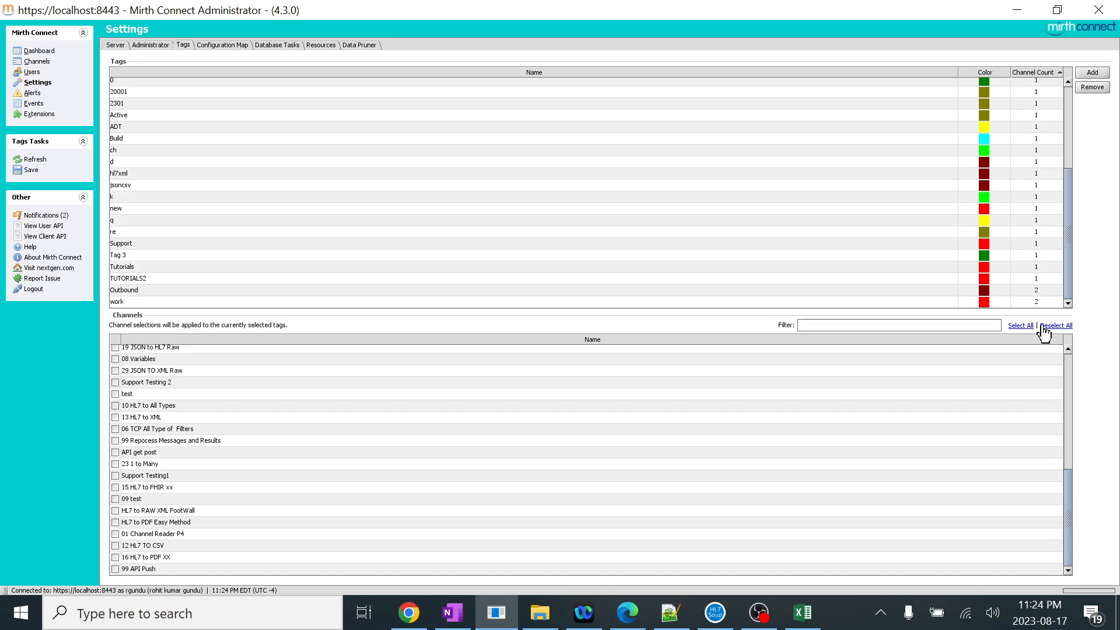
pyautogui.scroll(8, 480, 397)
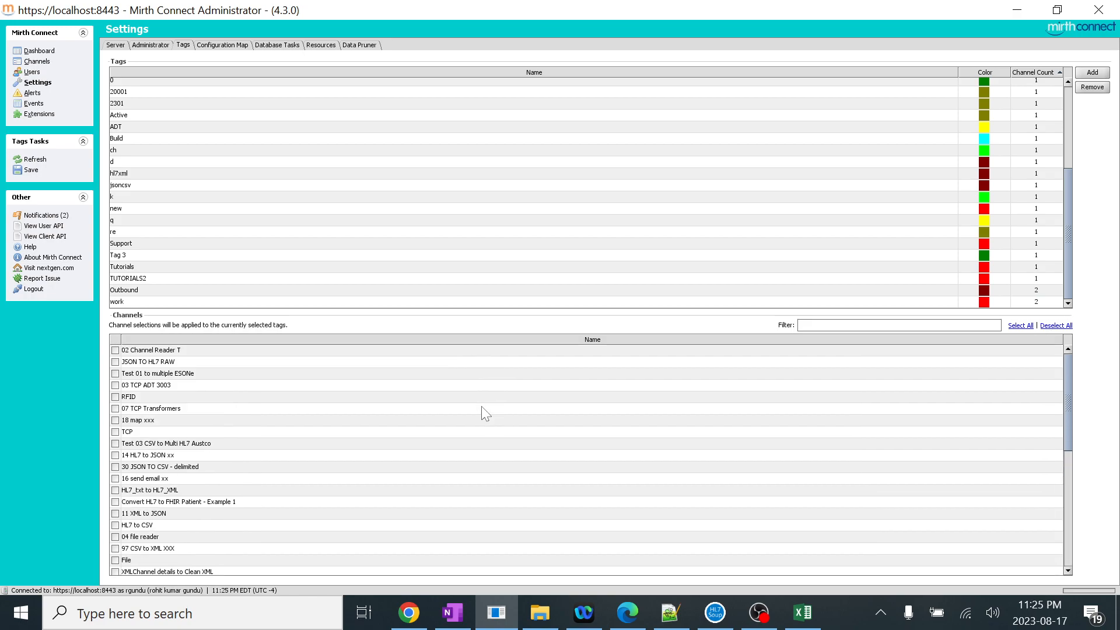
# - Switch to OneNote and highlight Filter, Tags and Tags Settings in the title of the 35 Tags and Filter page
pyautogui.click(453, 613)
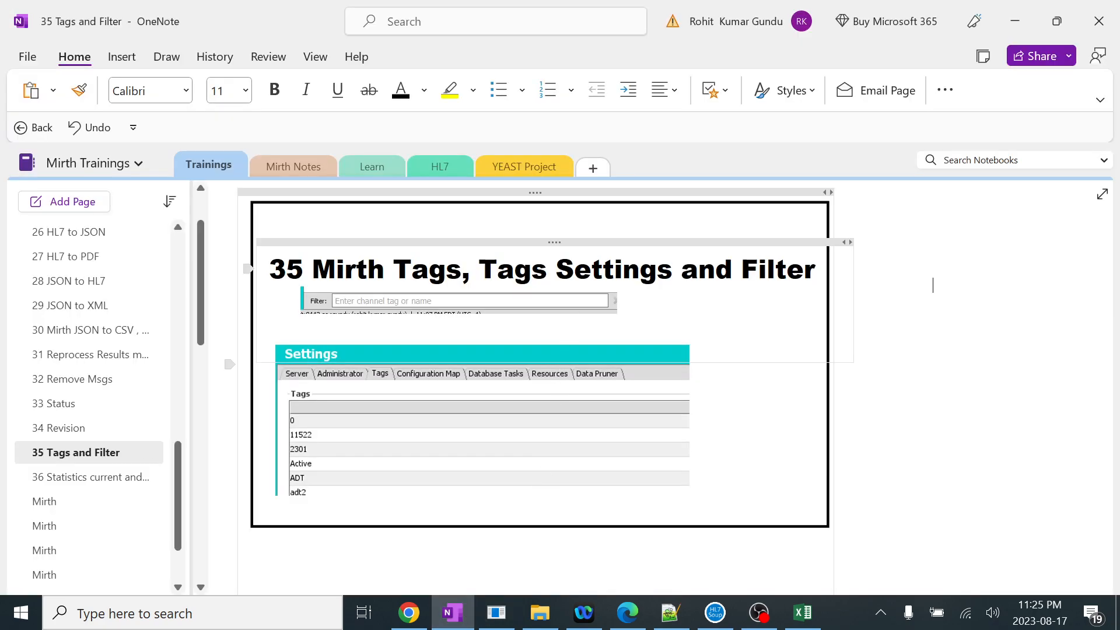
pyautogui.doubleClick(776, 269)
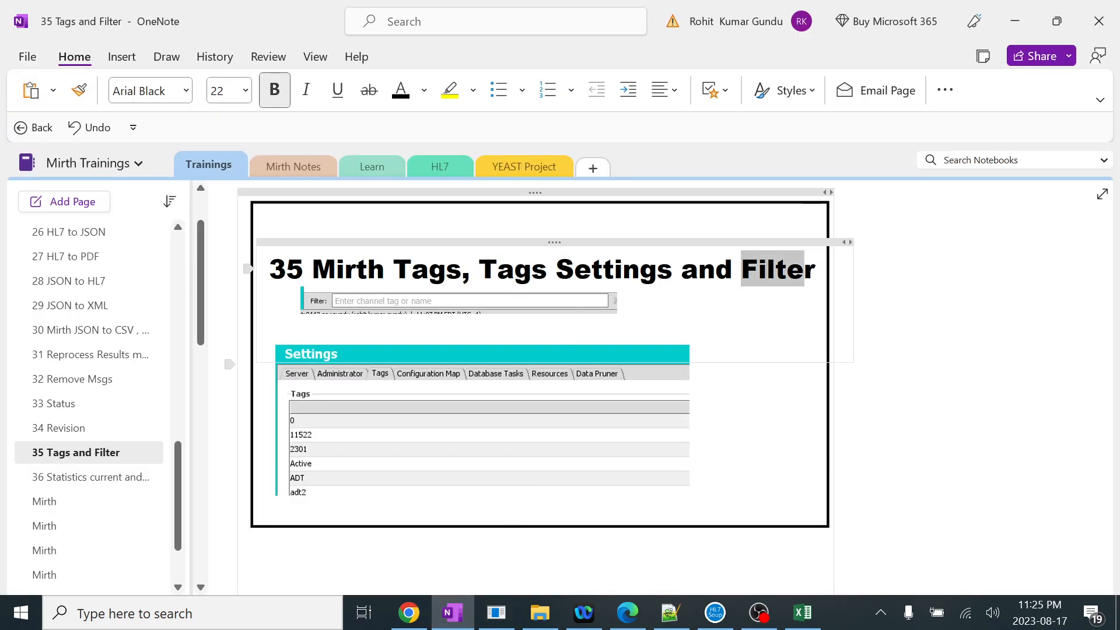
pyautogui.moveTo(461, 270); pyautogui.dragTo(395, 271)
pyautogui.moveTo(479, 270); pyautogui.dragTo(672, 270)
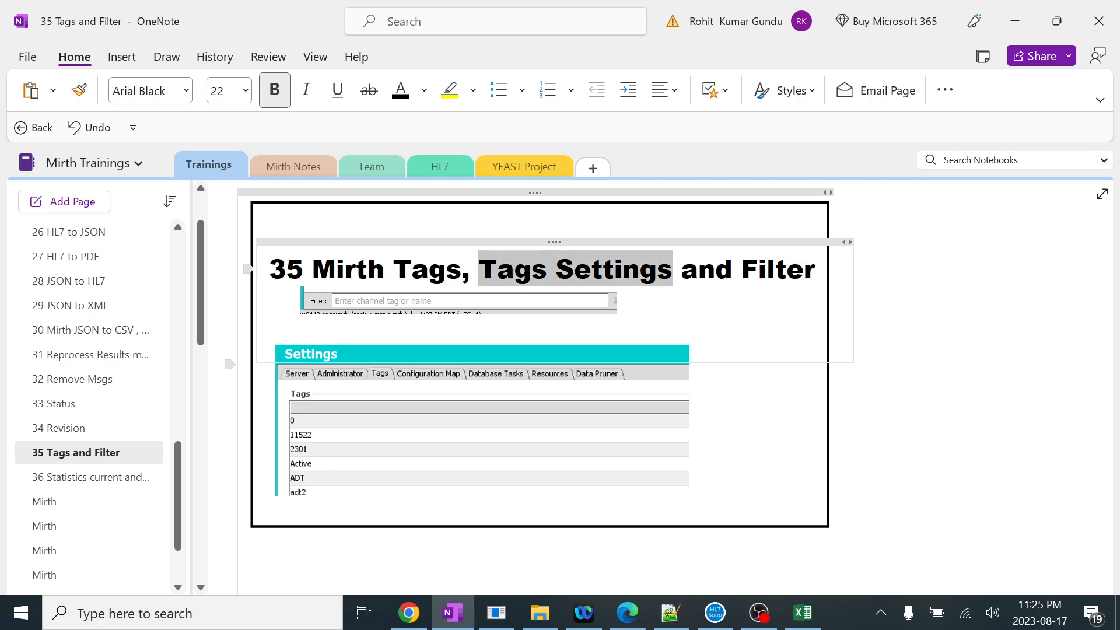
# - Switch back to Mirth Connect, sort the tags by color, and save the Tags settings changes while leaving for the channel list
pyautogui.click(496, 612)
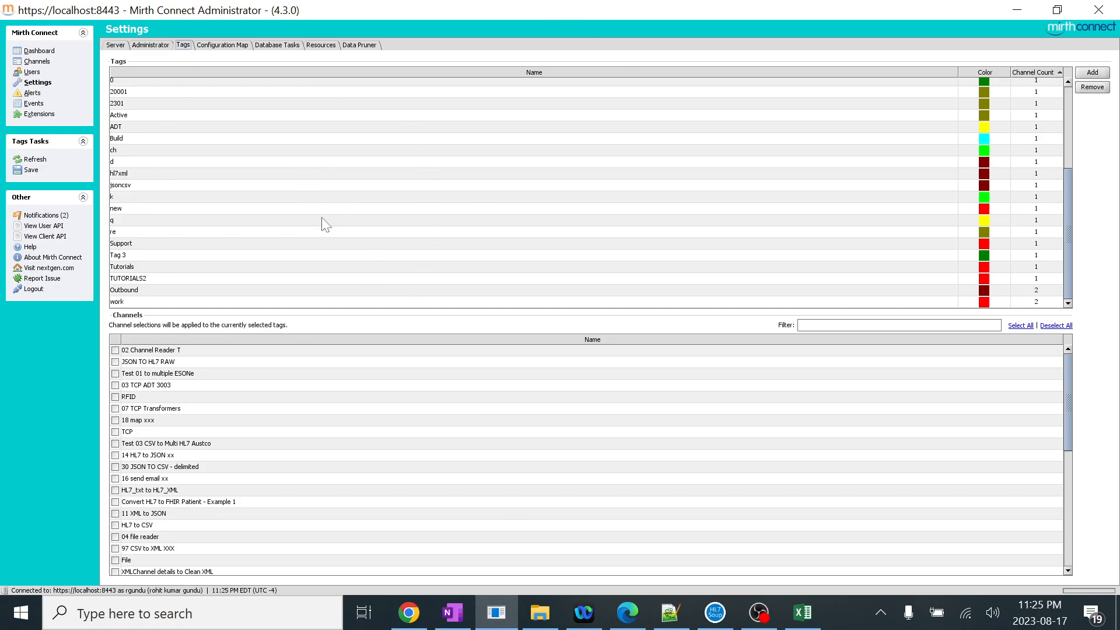
pyautogui.click(991, 73)
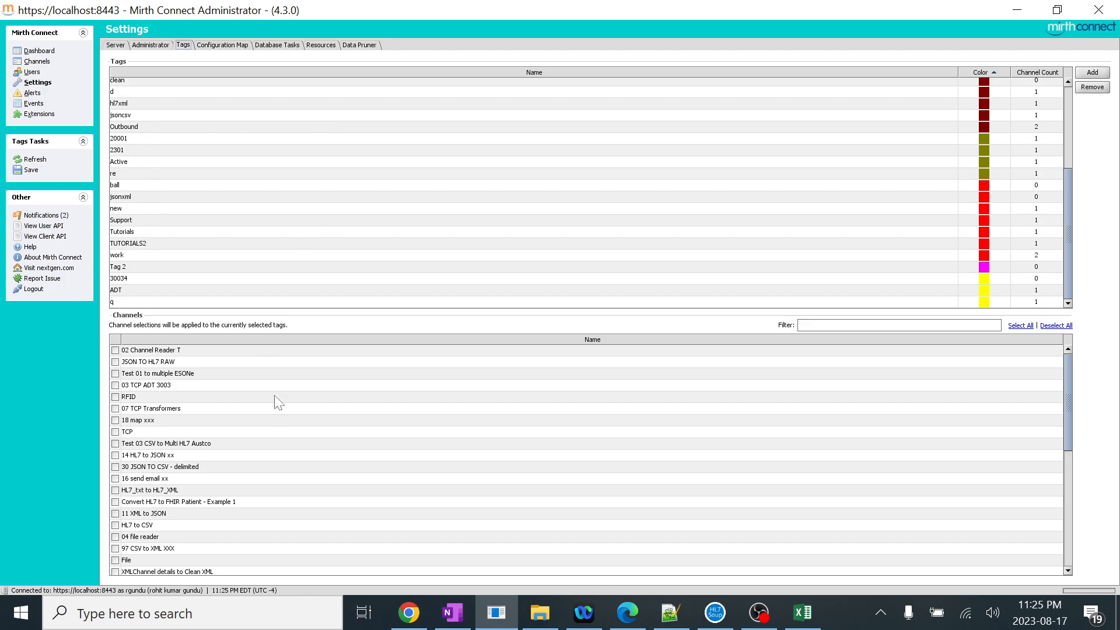
pyautogui.click(41, 70)
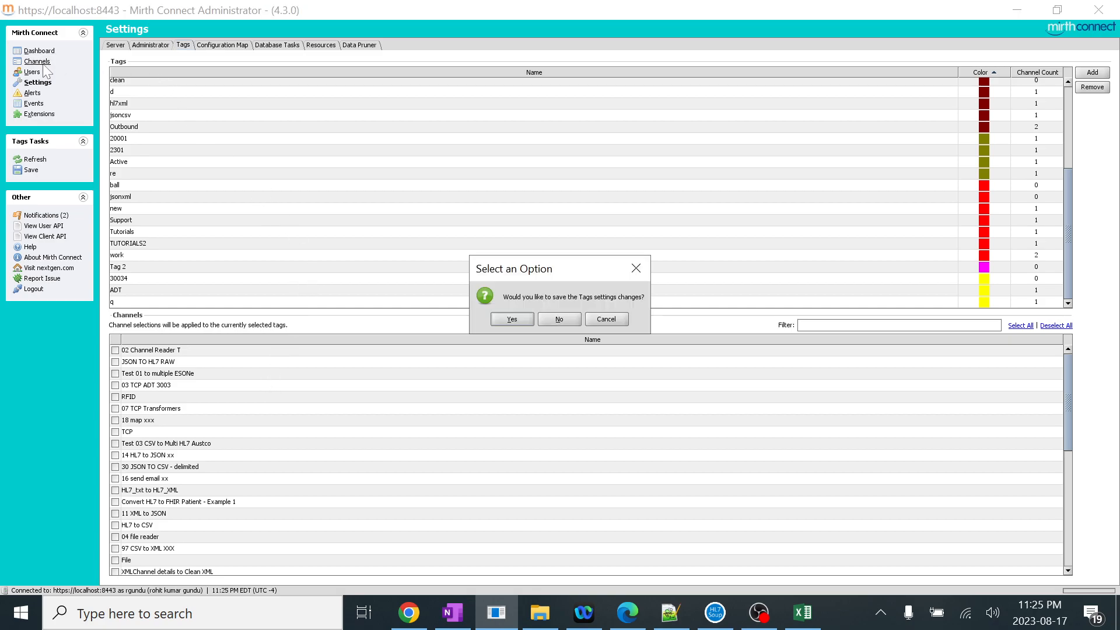
pyautogui.click(526, 318)
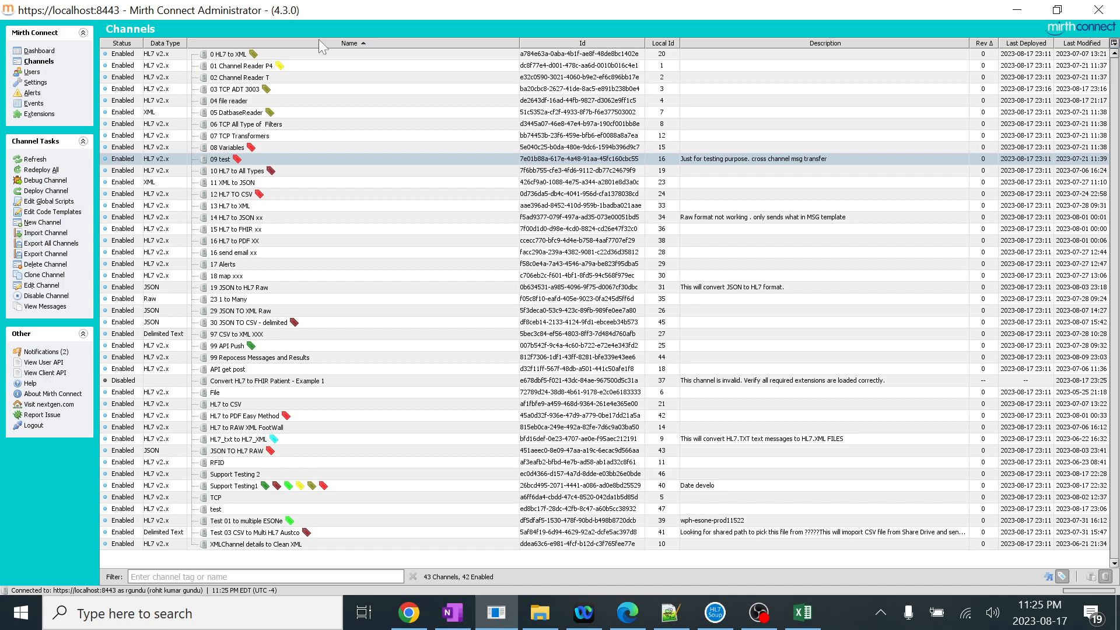
# - Reverse the channel list's name sorting and restore ascending order
pyautogui.click(320, 43)
pyautogui.click(299, 44)
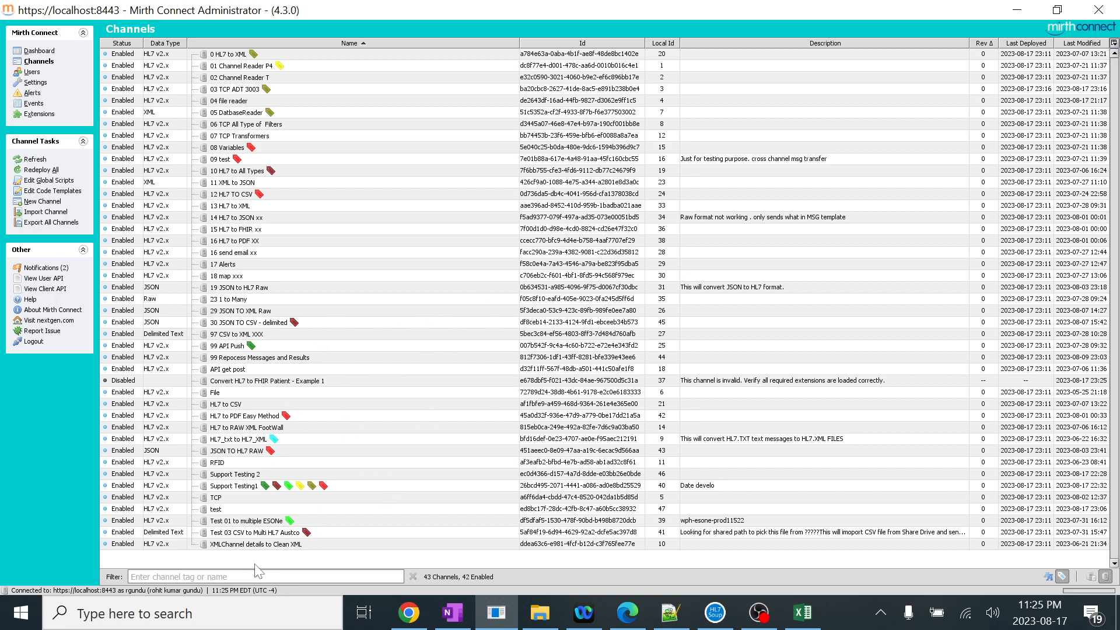
# - Filter the channel list by the clean tag, and apply the same tag filter to the dashboard's deployed channels
pyautogui.write('cl')
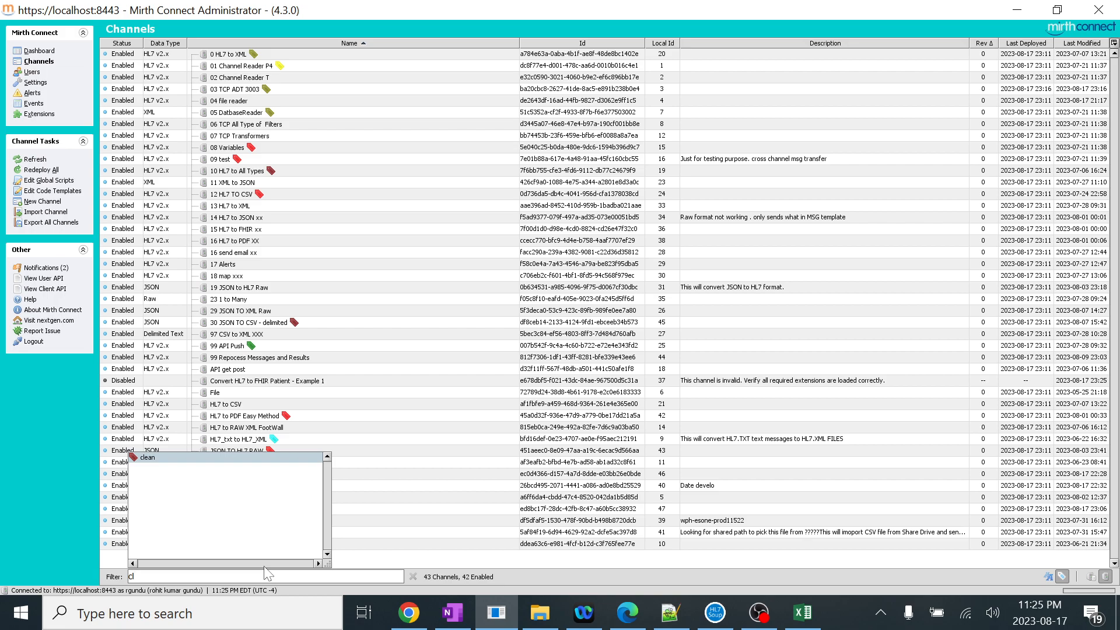
pyautogui.press('Return')
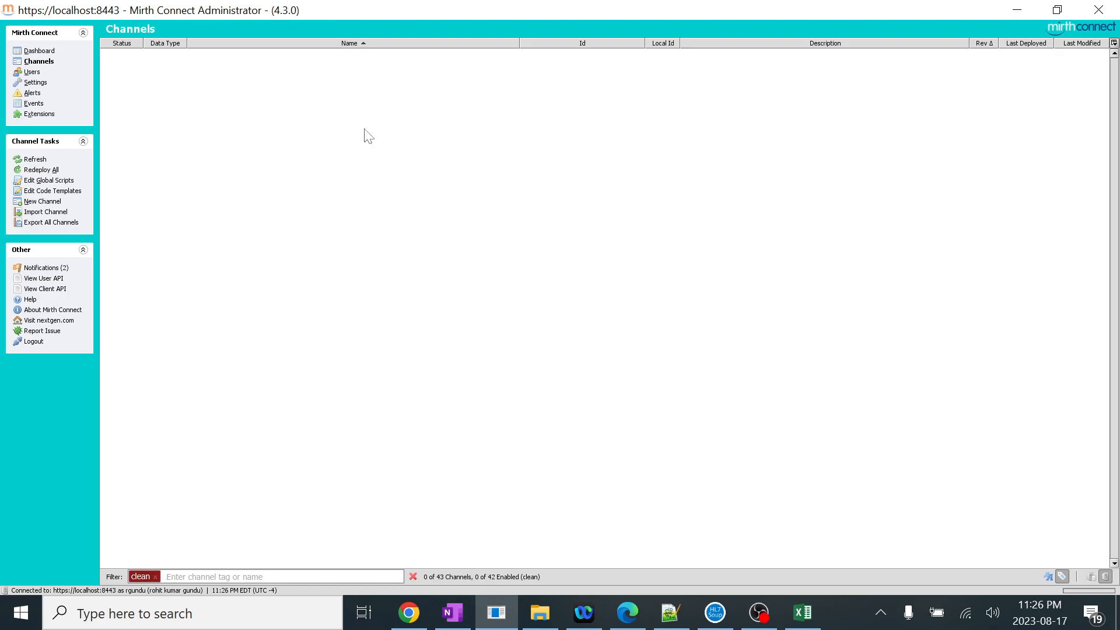
pyautogui.click(39, 51)
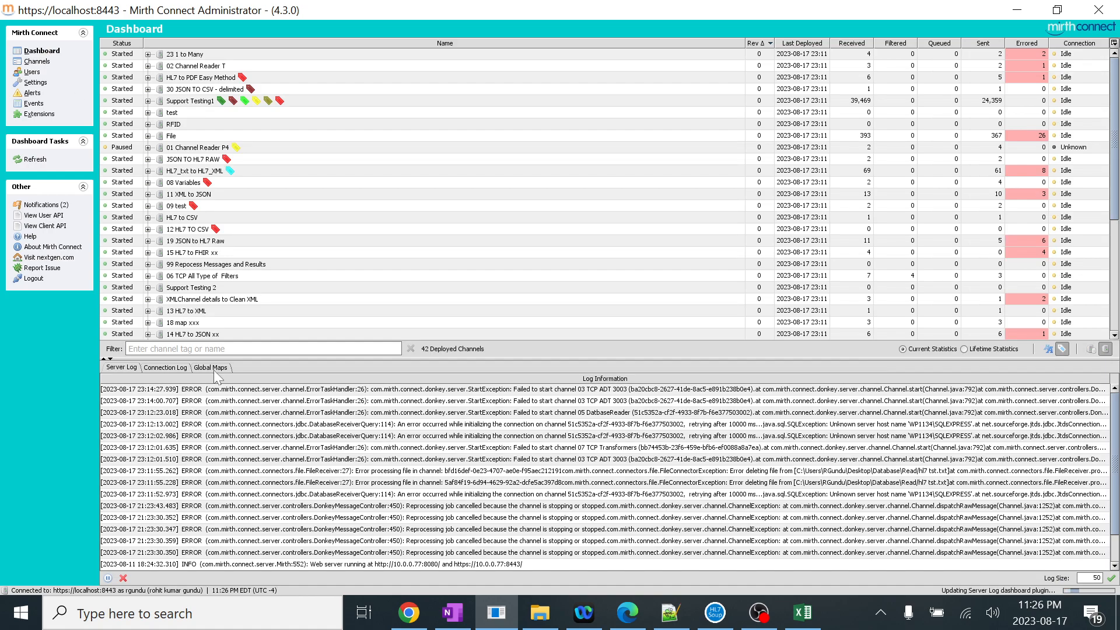
pyautogui.click(186, 348)
pyautogui.write('c')
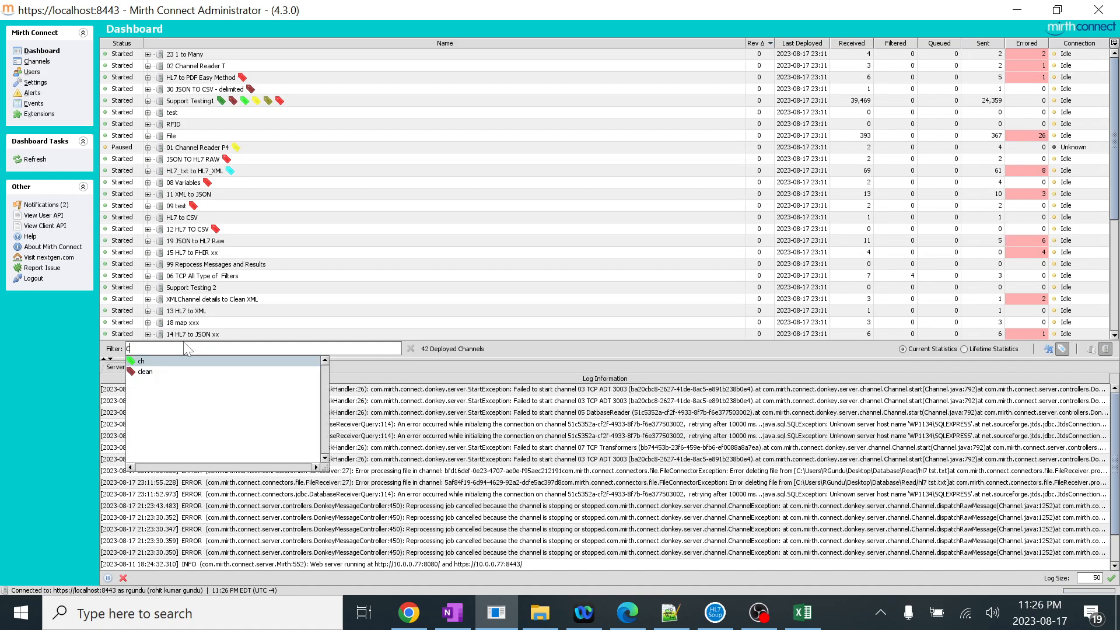
pyautogui.press('Down')
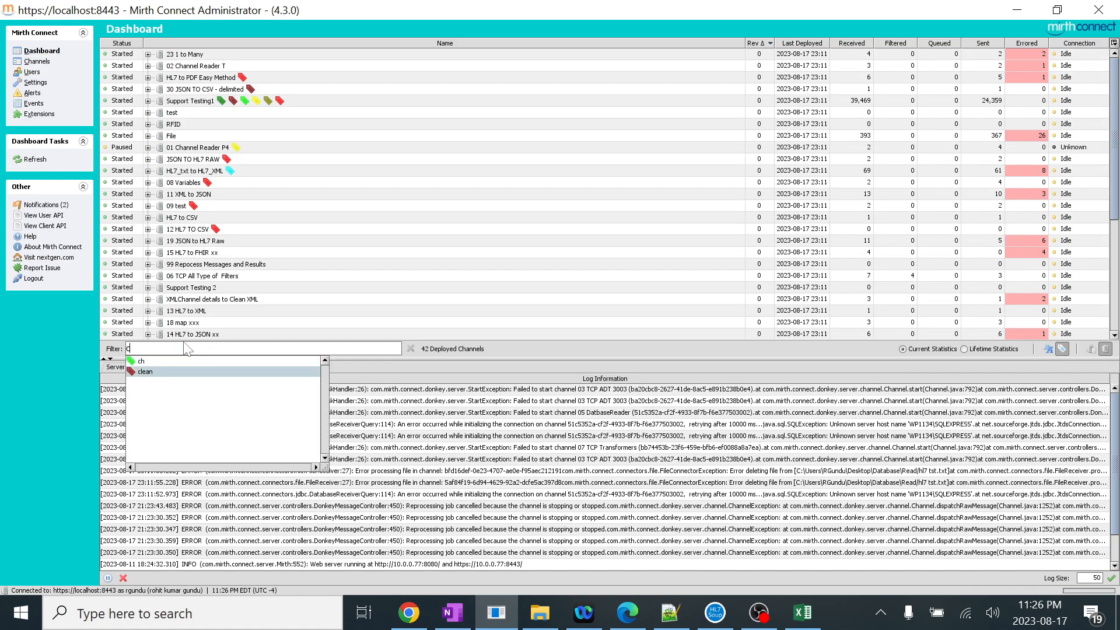
pyautogui.press('Return')
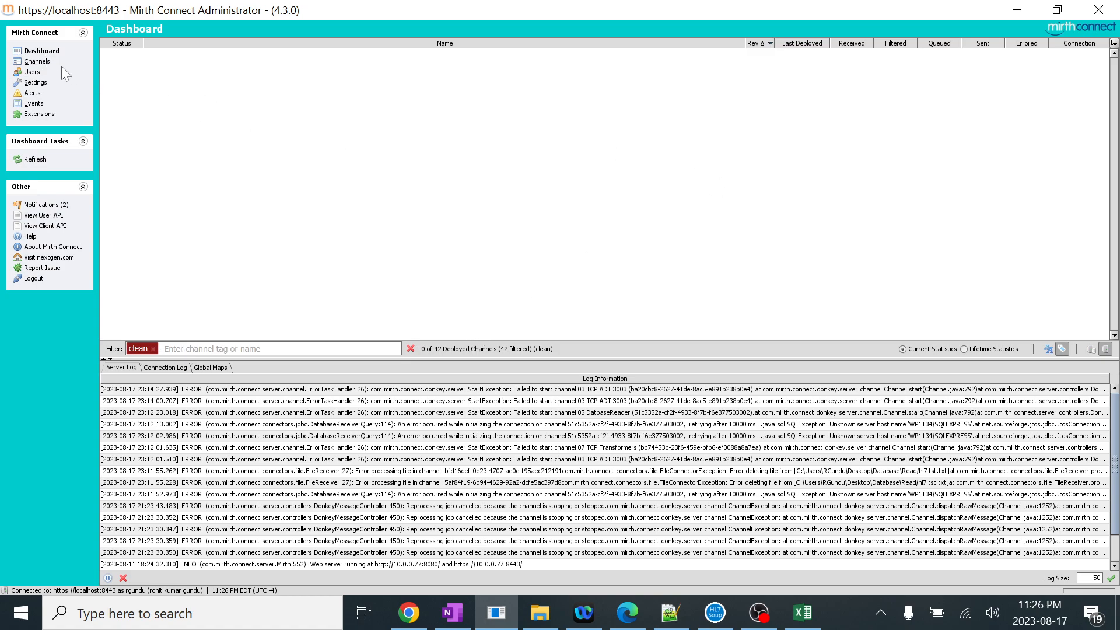
# - Return to the channel list, and switch to OneNote to show the 35 Tags and Filter page
pyautogui.click(37, 62)
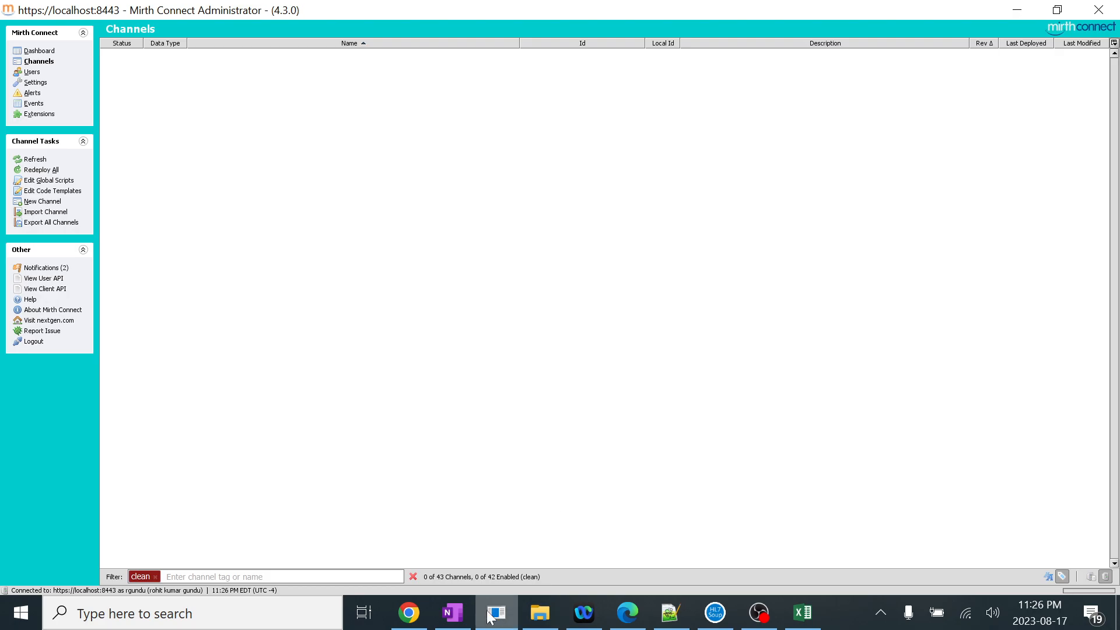
pyautogui.moveTo(448, 611)
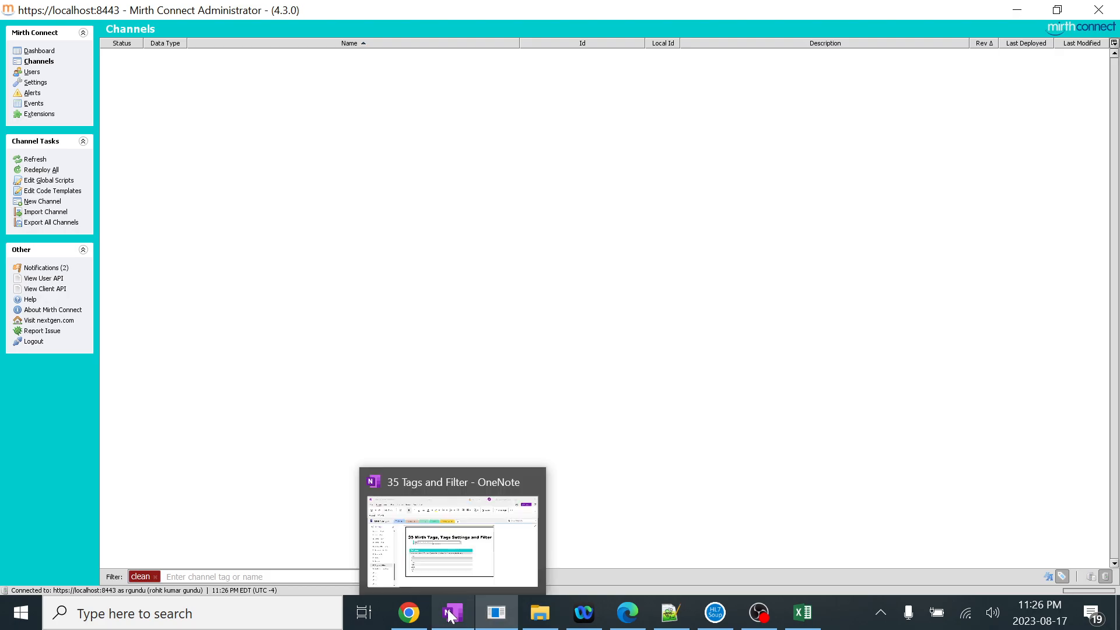
pyautogui.click(476, 541)
pyautogui.click(738, 339)
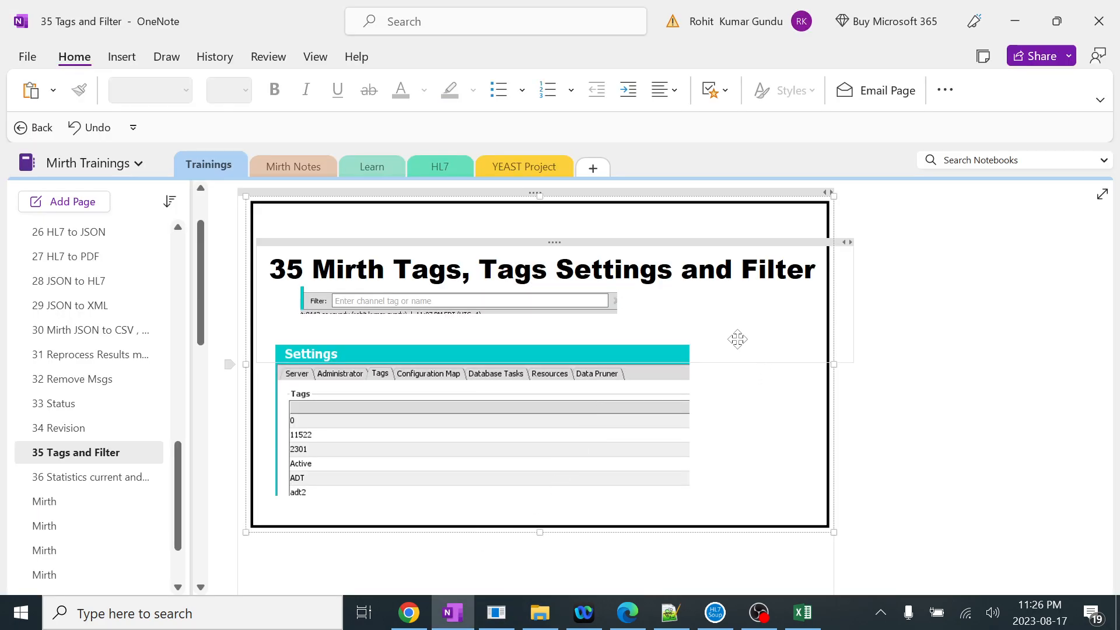